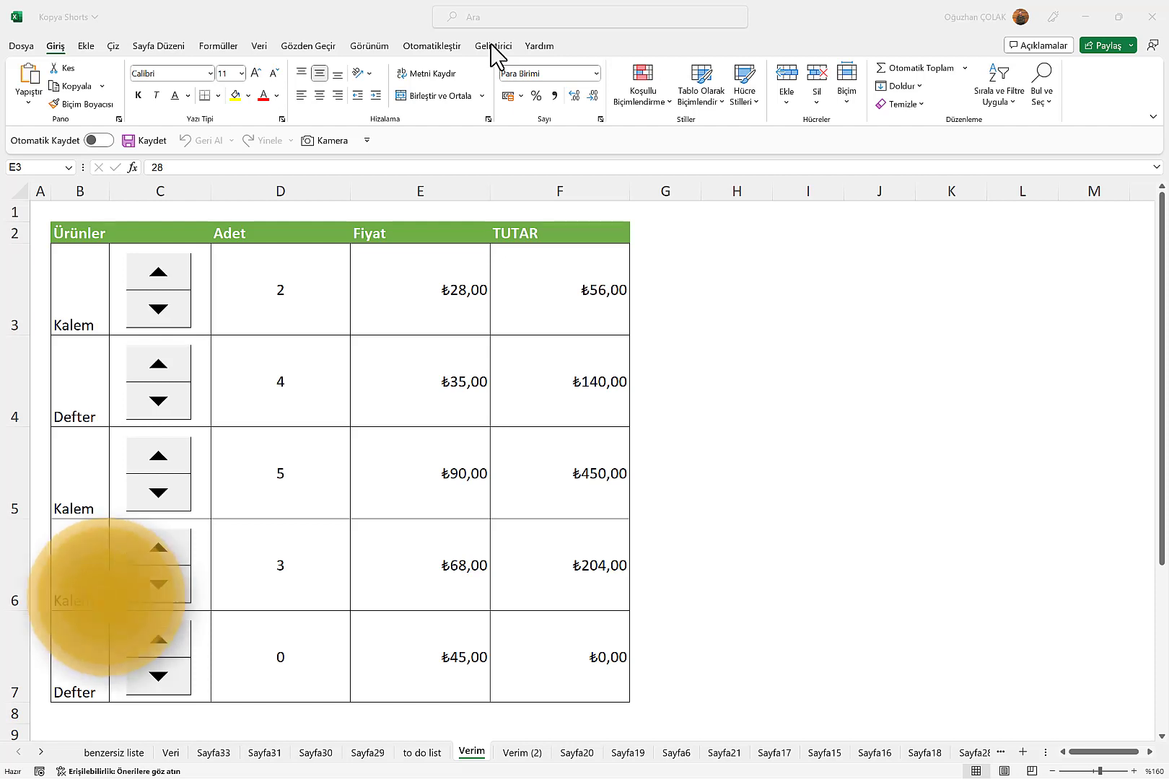
# Step: Look at the Developer tab's insertable form controls list, then close it without inserting anything
pyautogui.click(493, 48)
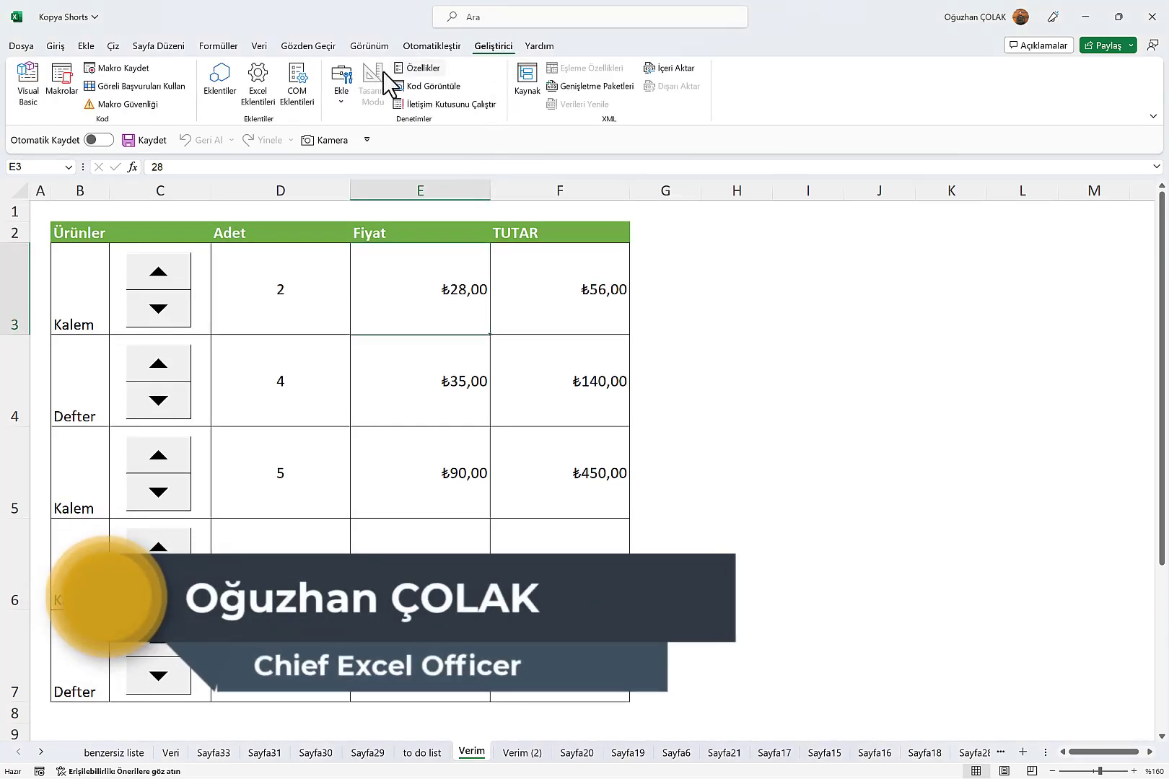
pyautogui.click(342, 97)
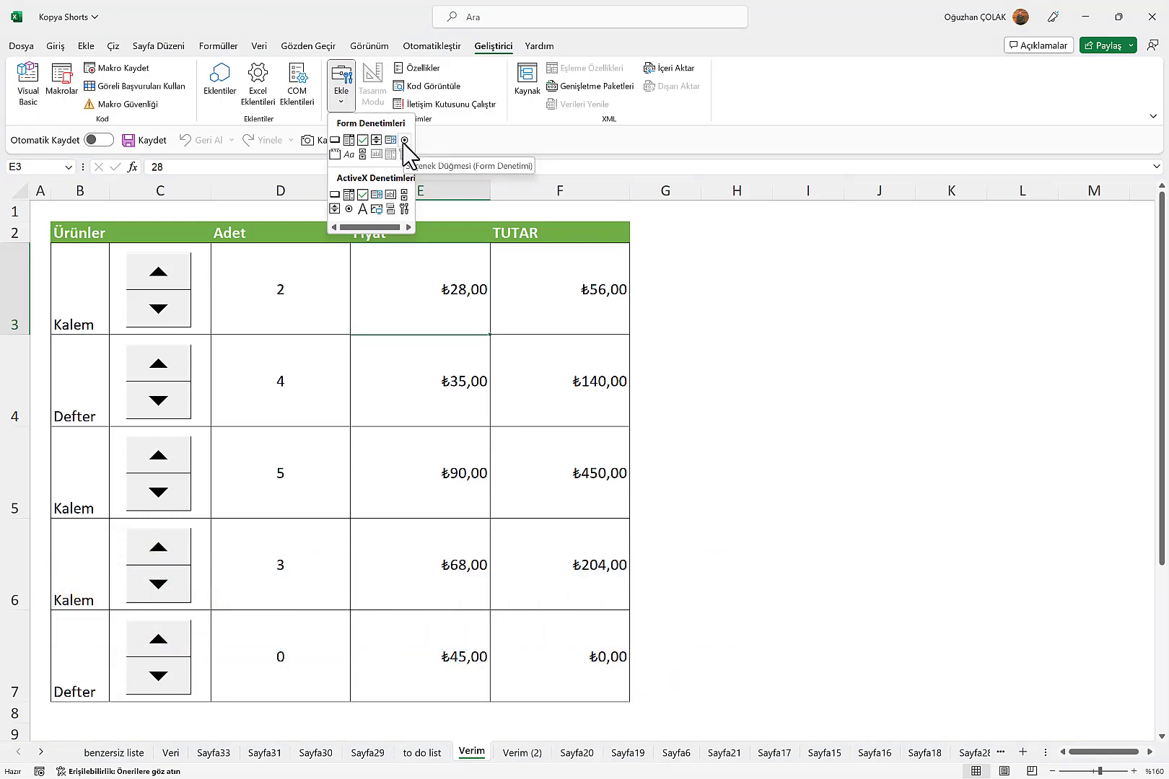
pyautogui.click(160, 289)
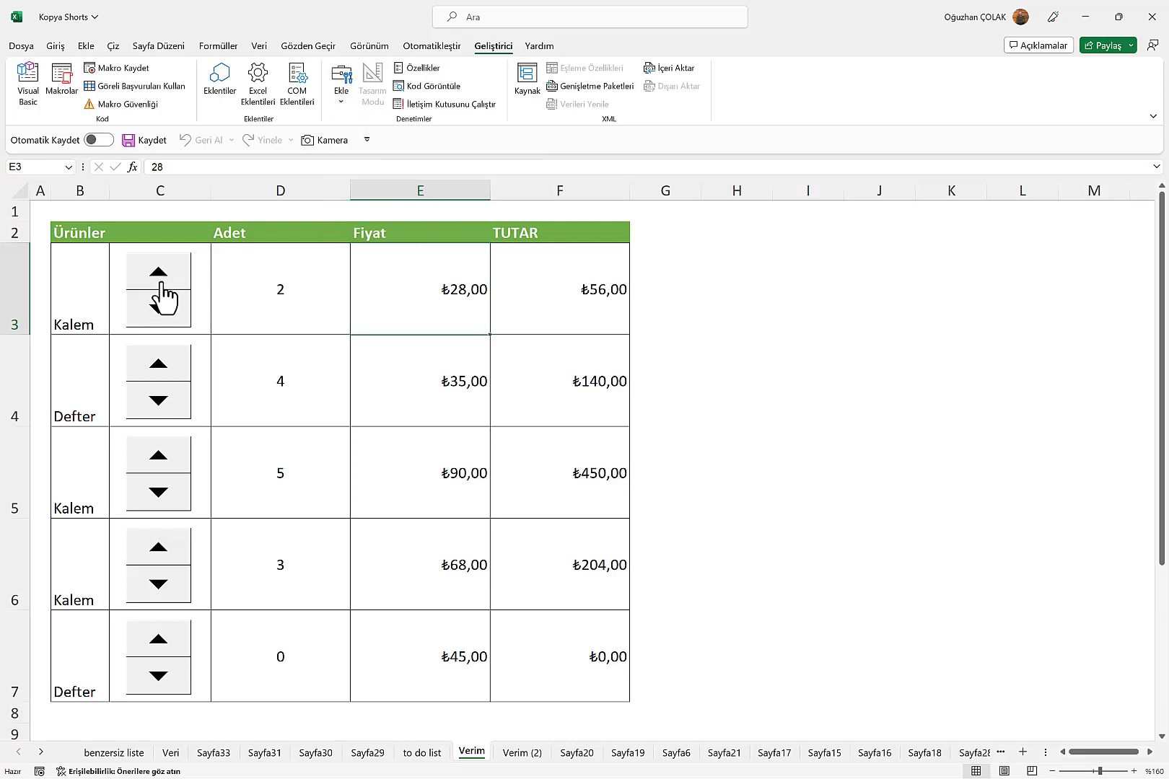
# Step: Use the D3 spinner to step the Kalem quantity up and down, ending at 6
pyautogui.click(157, 277)
pyautogui.click(160, 308)
pyautogui.click(161, 309)
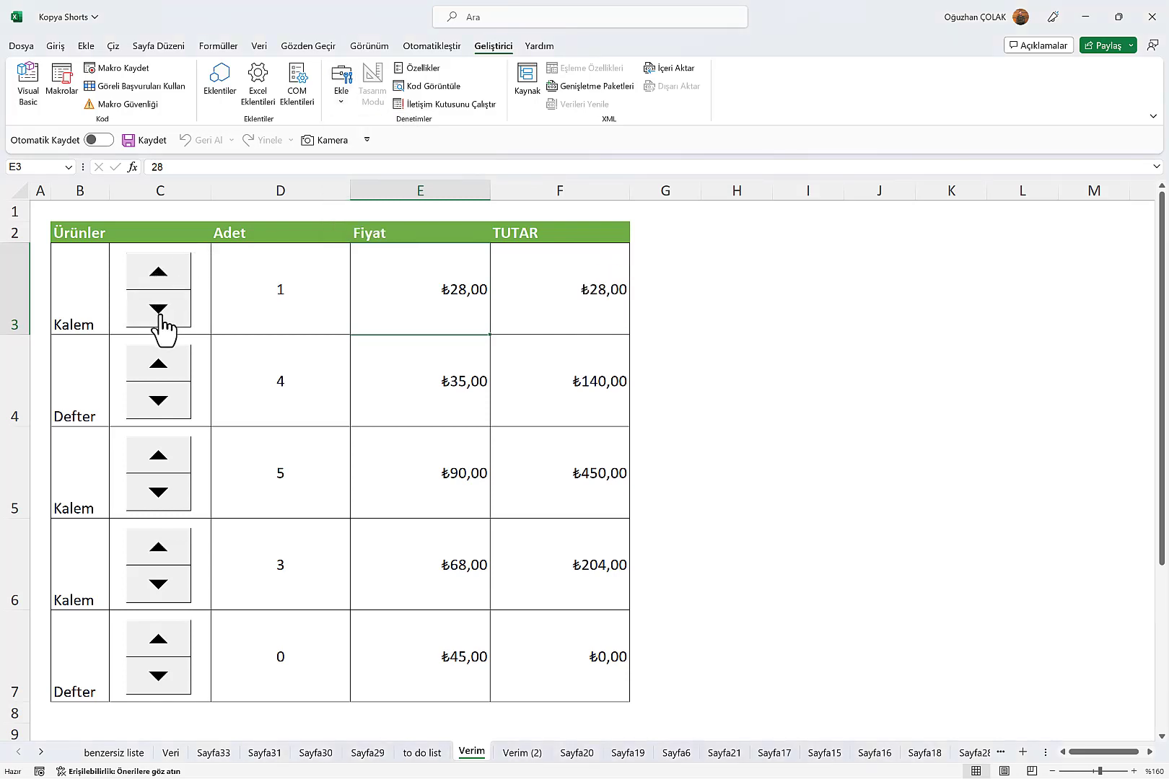
pyautogui.click(159, 273)
pyautogui.doubleClick(159, 273)
pyautogui.click(160, 272)
pyautogui.click(160, 273)
# Step: Adjust the spinners so Defter in D4 is 3 and D5 is 6
pyautogui.click(163, 407)
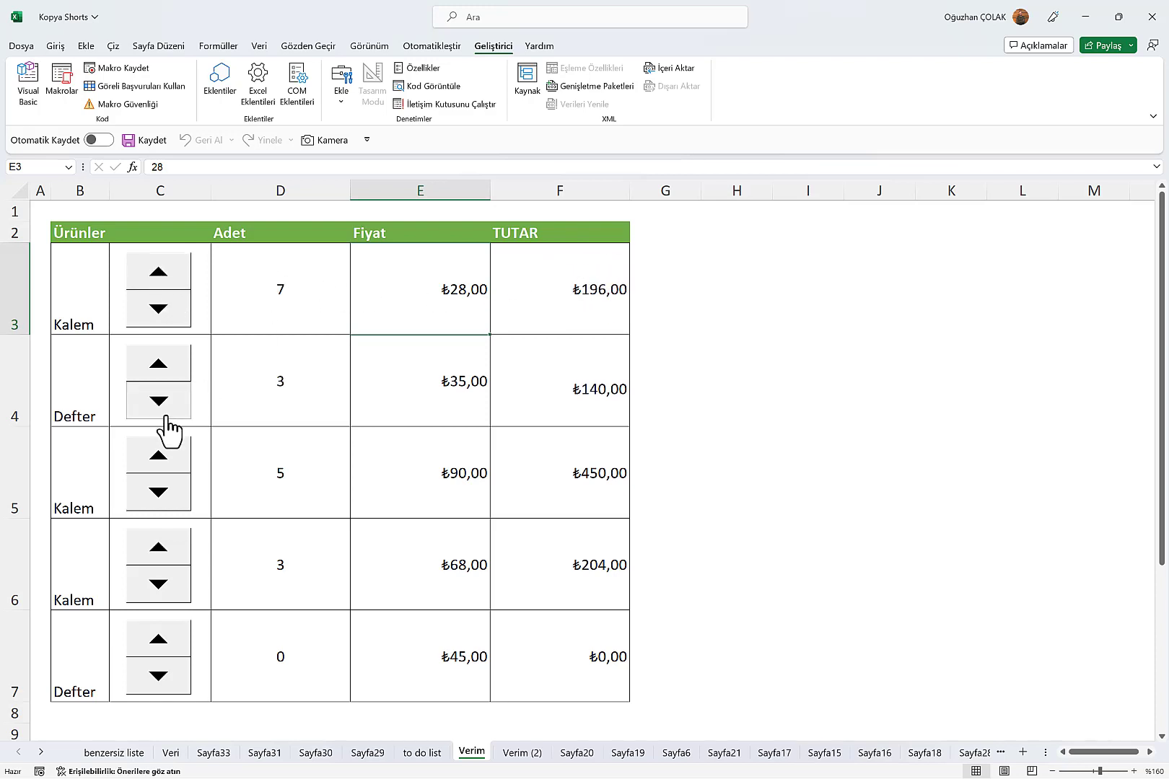
pyautogui.click(170, 366)
pyautogui.click(159, 400)
pyautogui.click(159, 455)
pyautogui.click(159, 492)
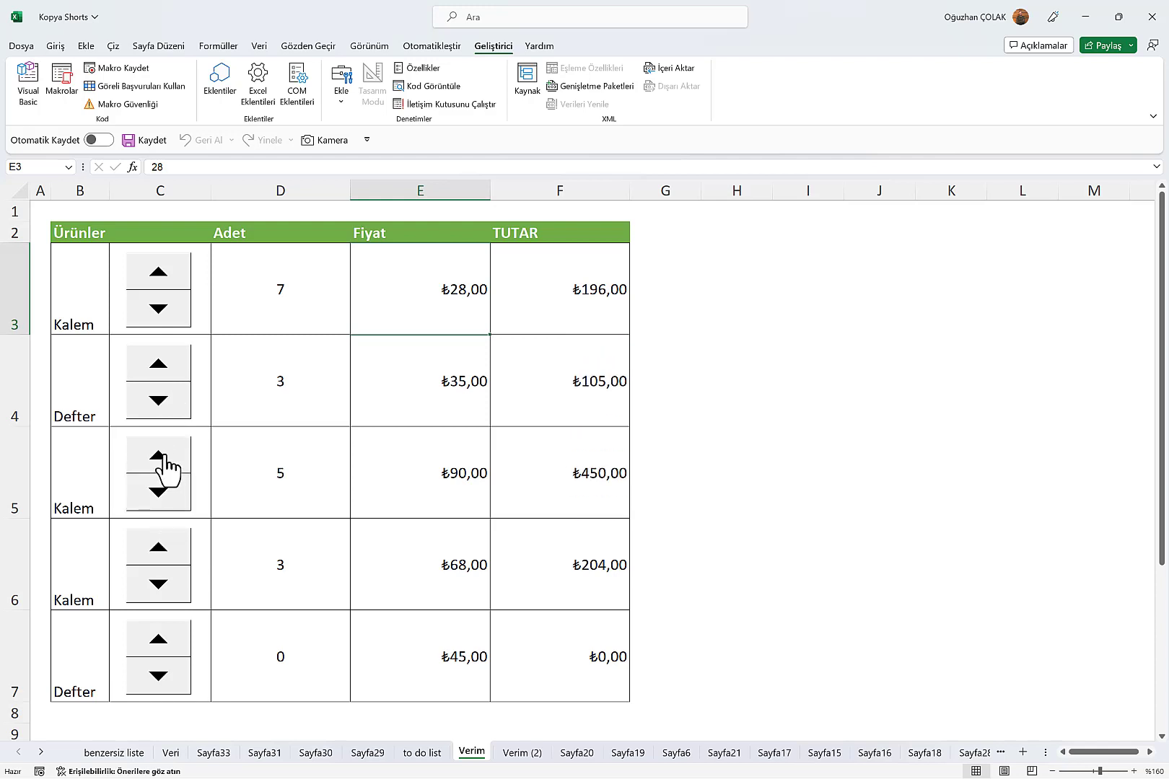
pyautogui.click(159, 455)
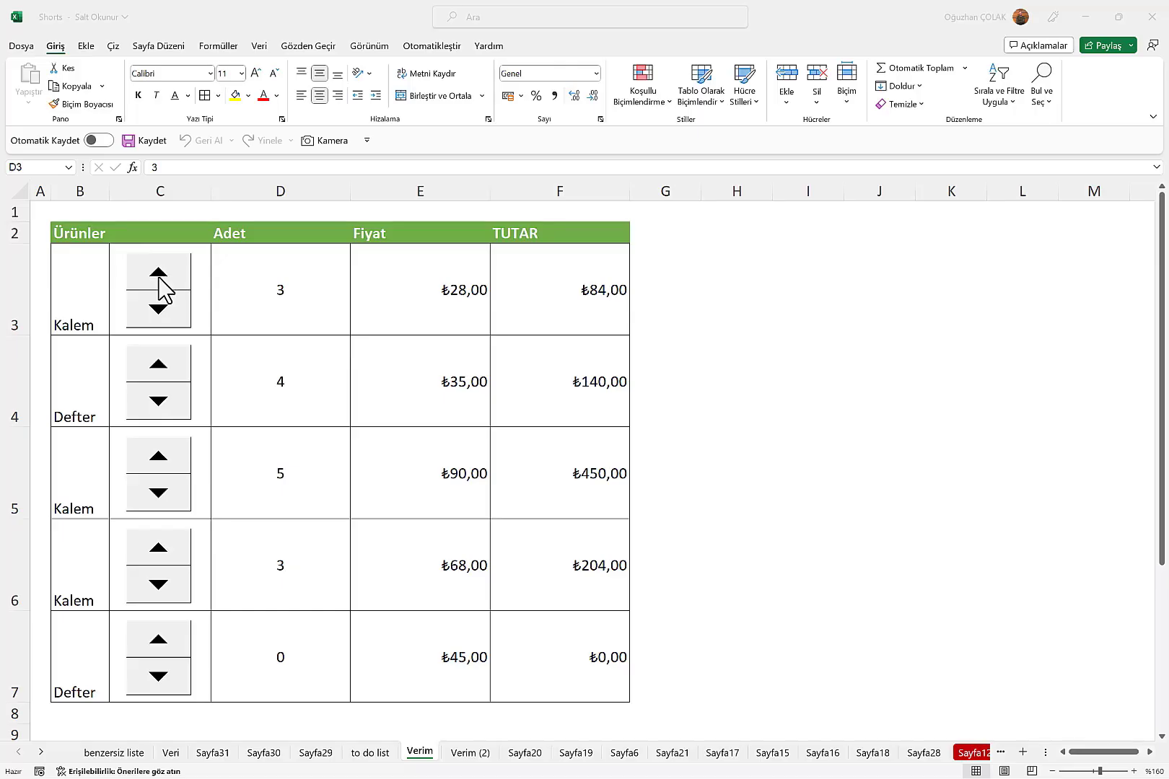
# Step: Bring the Kalem quantity in D3 down to 2, then go to the Verim (2) sheet
pyautogui.click(166, 283)
pyautogui.click(166, 283)
pyautogui.click(164, 308)
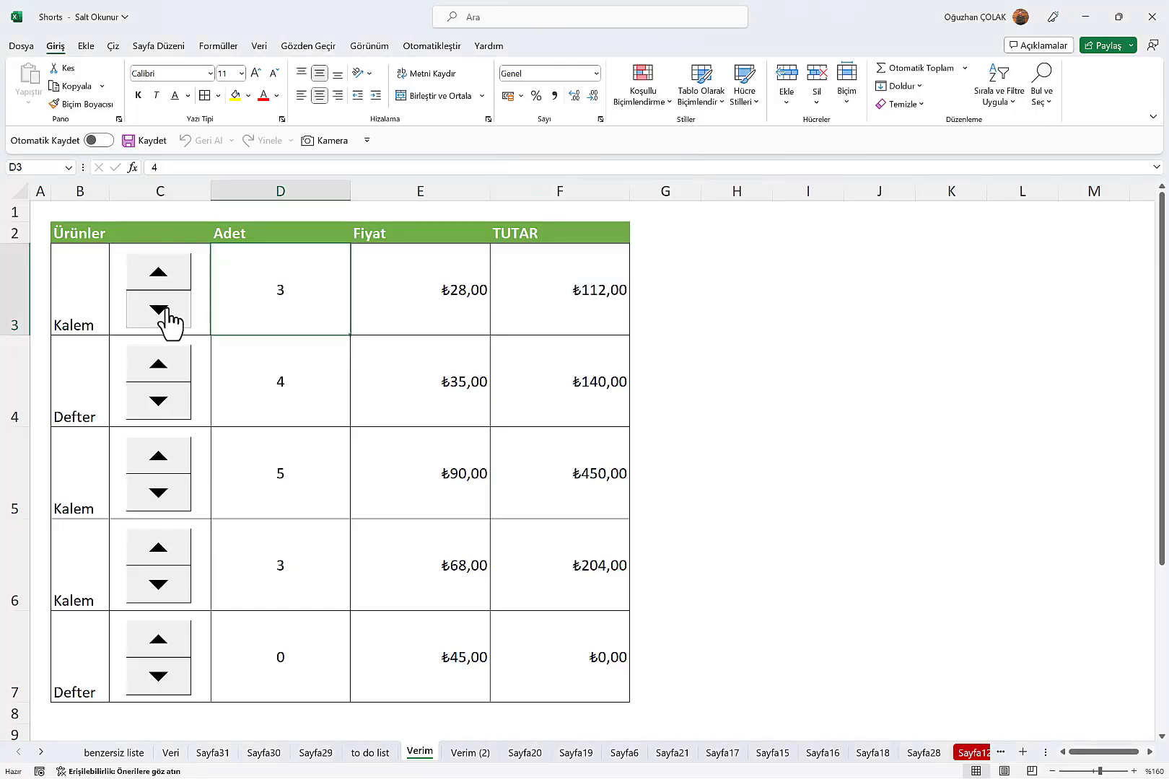
pyautogui.click(164, 311)
pyautogui.hotkey('ctrl', 'pagedown')
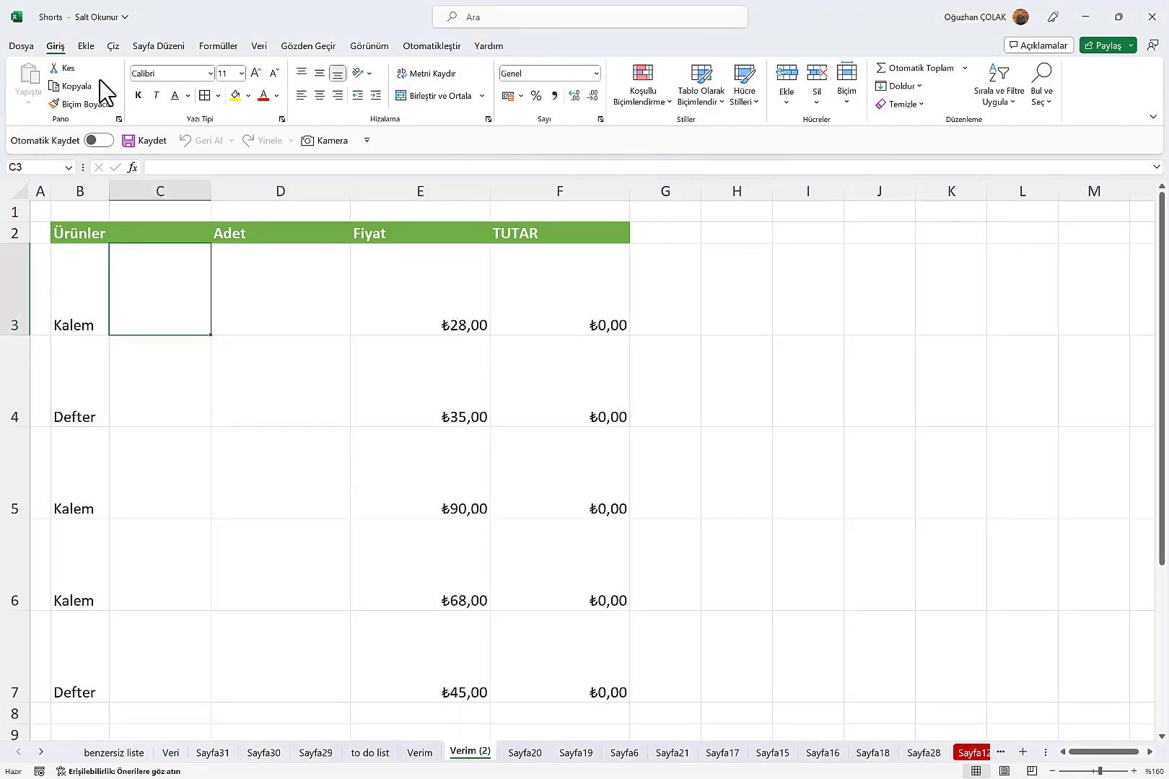
# Step: Tick Geliştirici under Seçenekler > Şeridi Özelleştir and show its ribbon tools
pyautogui.click(19, 48)
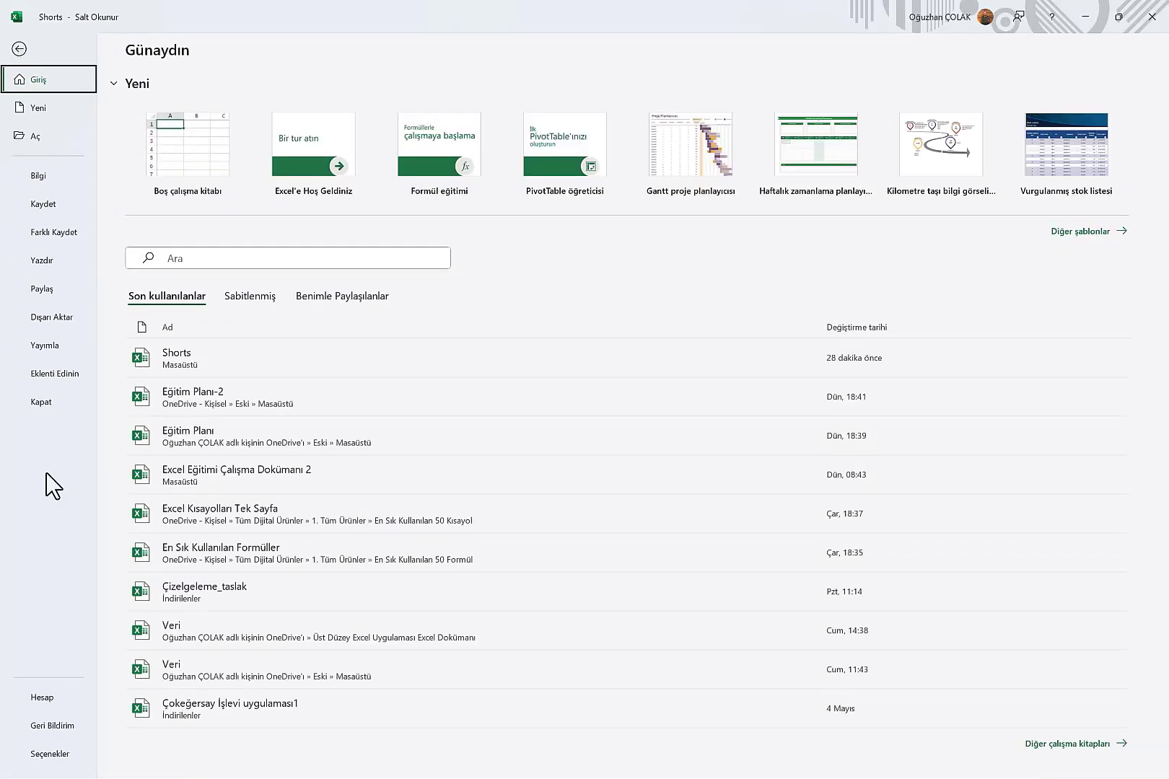
pyautogui.click(49, 754)
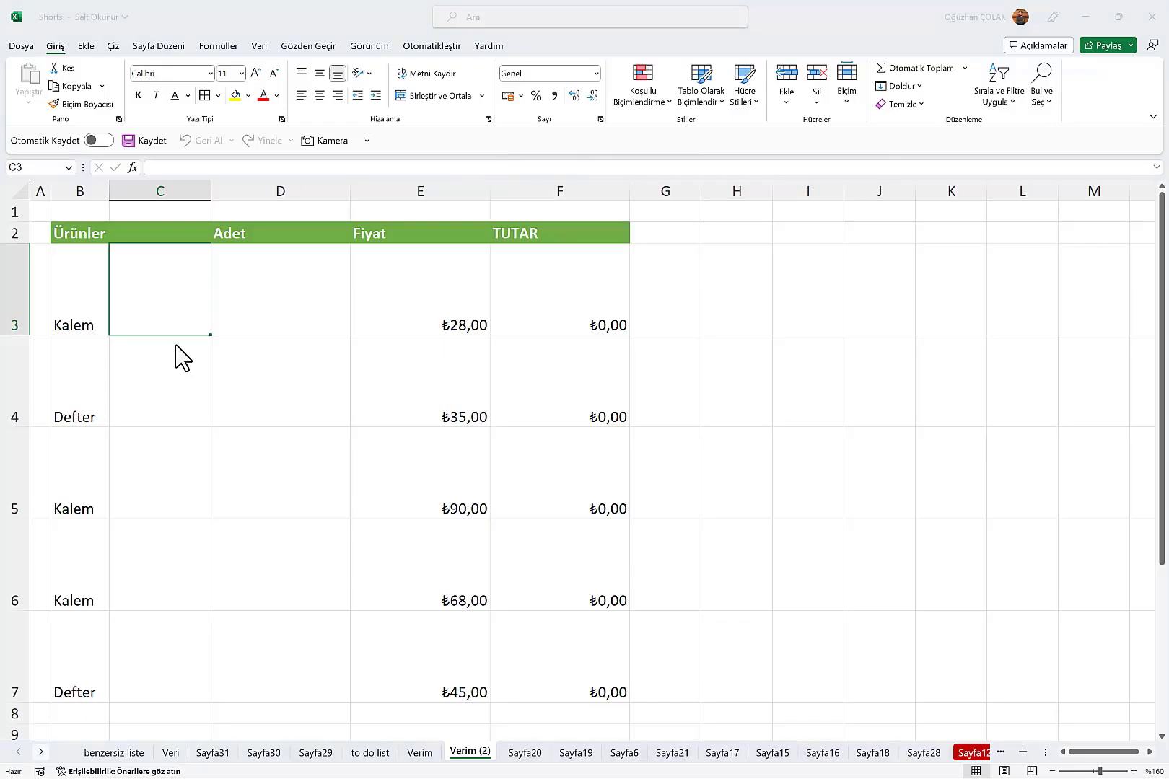
pyautogui.moveTo(438, 168); pyautogui.dragTo(198, 171)
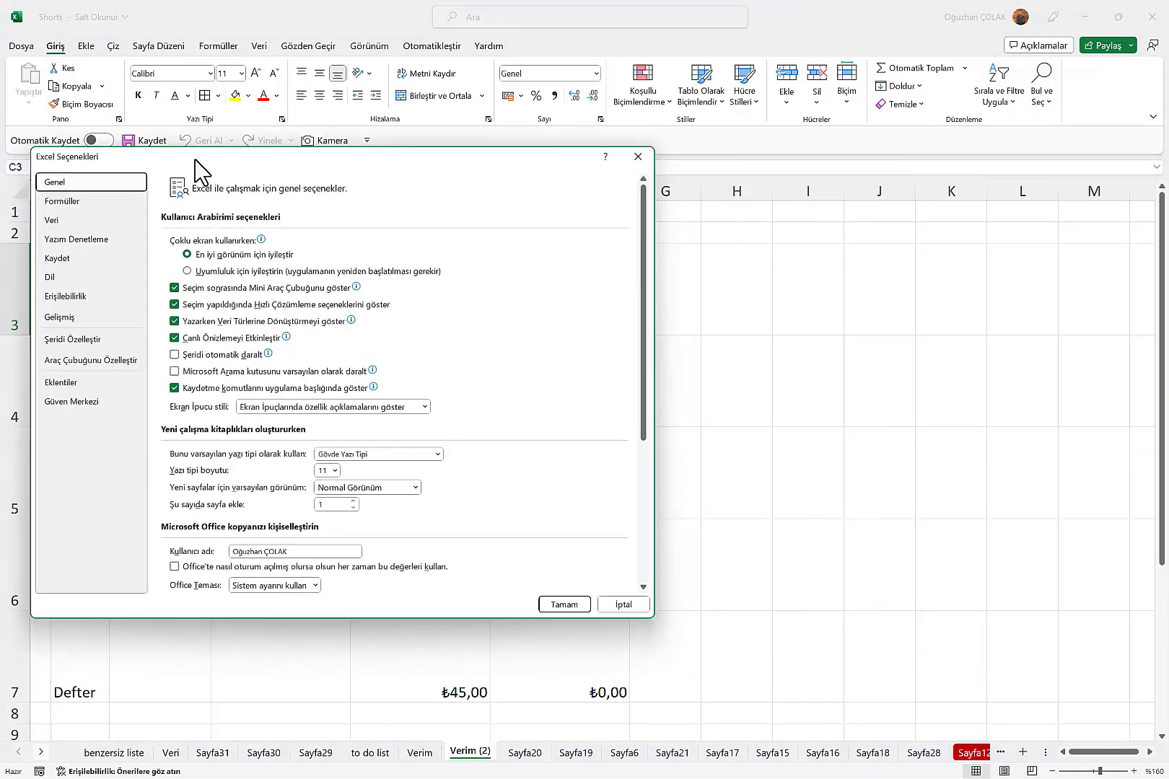
pyautogui.click(129, 328)
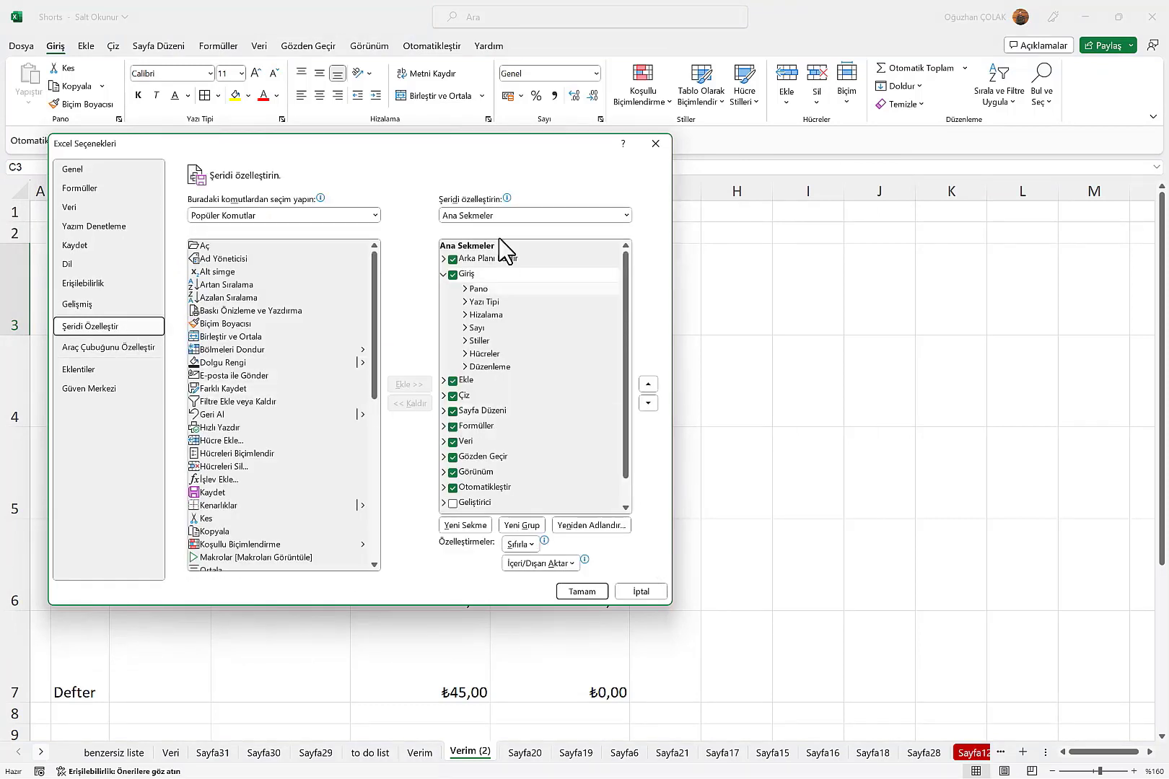
pyautogui.scroll(-1, 542, 426)
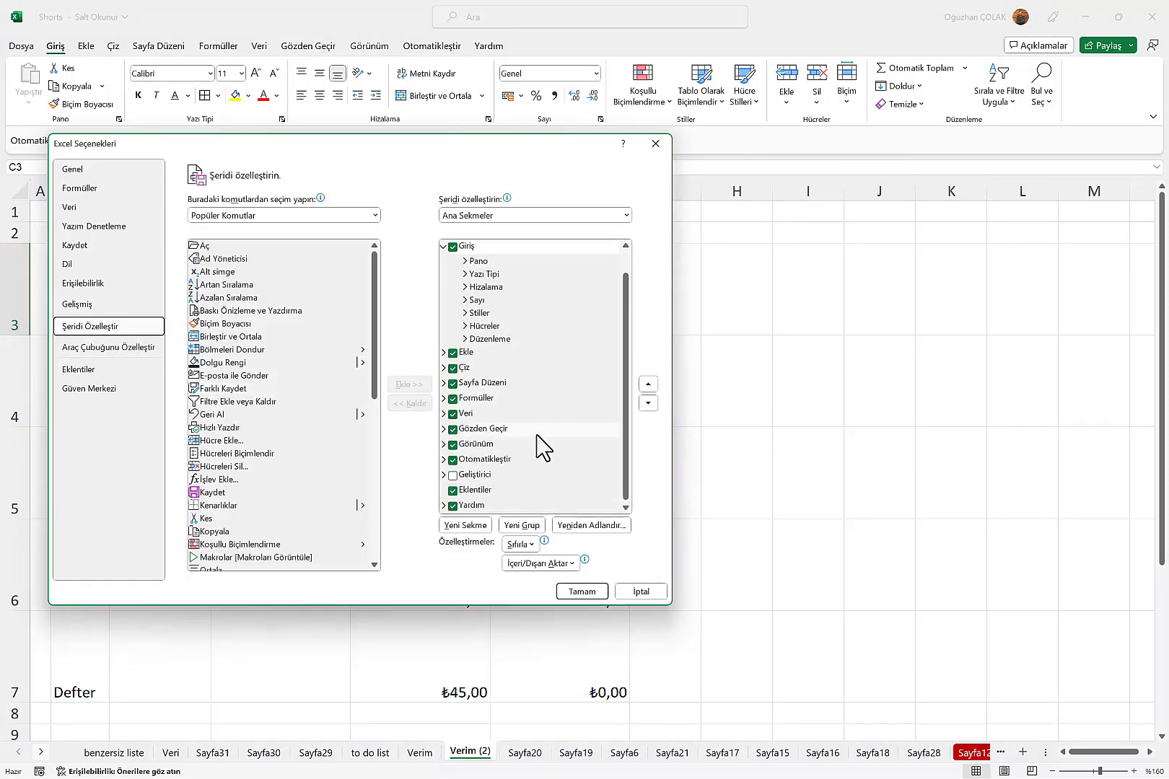
pyautogui.click(452, 475)
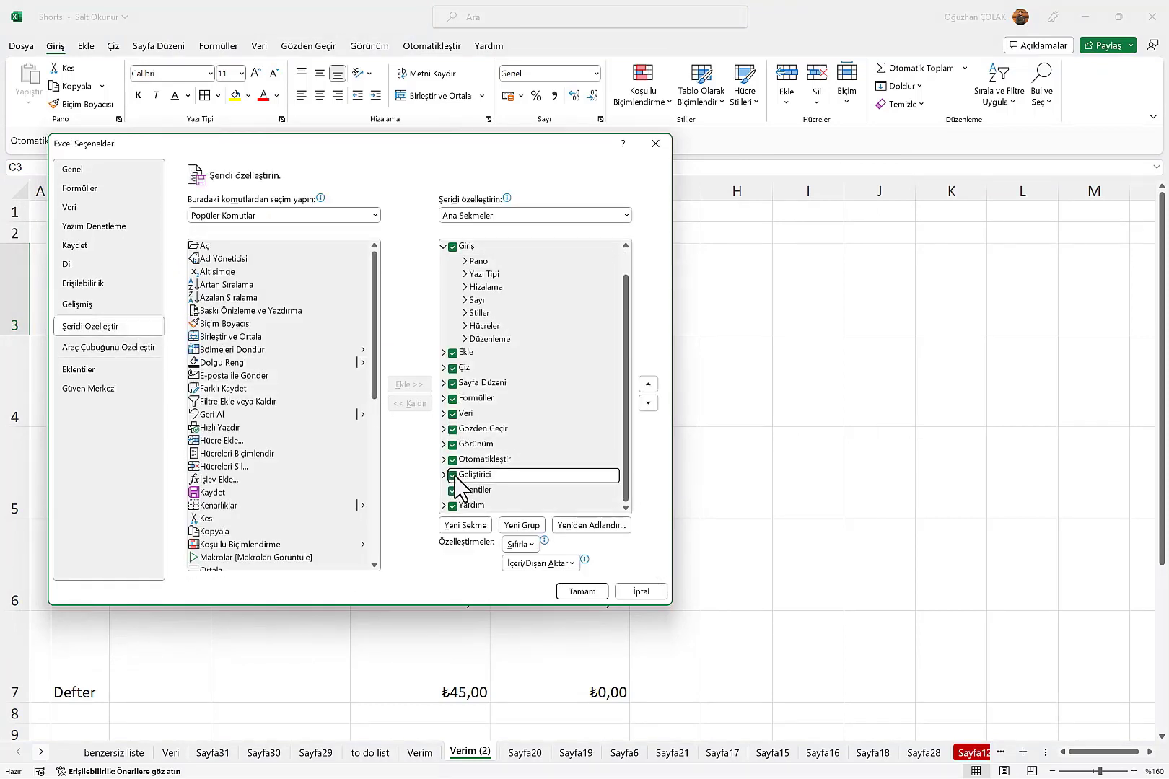
pyautogui.click(583, 592)
pyautogui.click(486, 49)
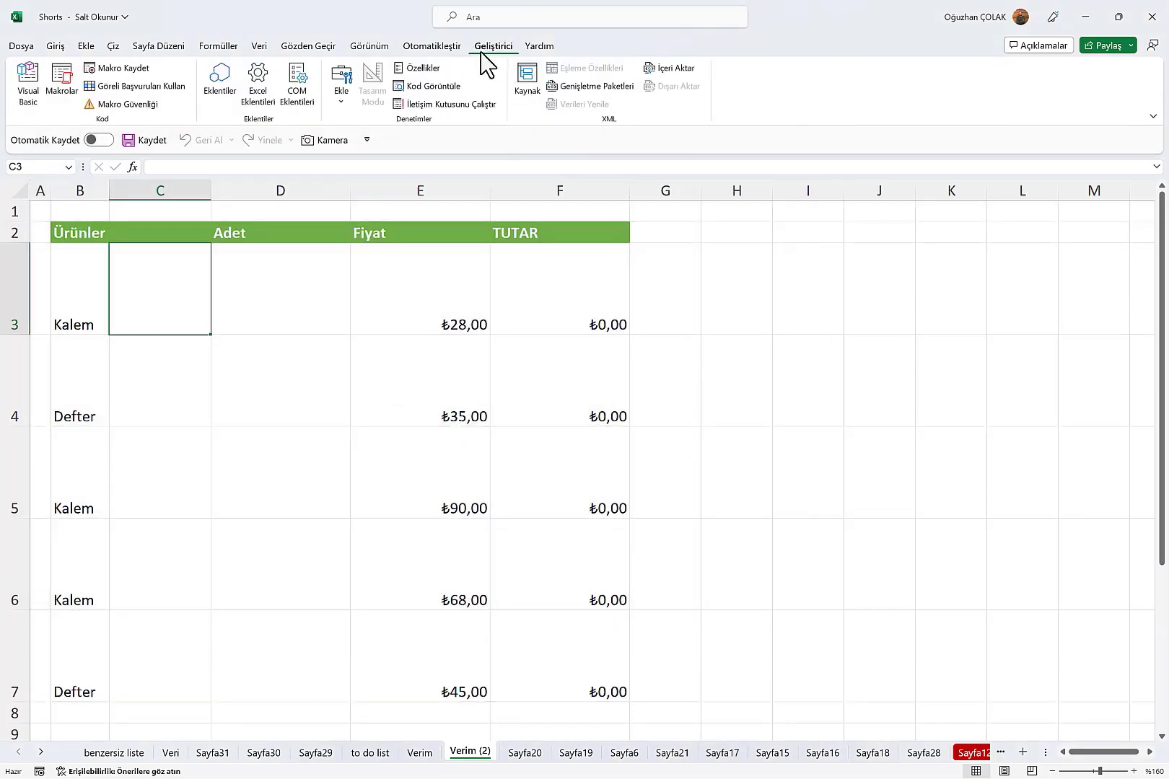
# Step: Draw a Form spin button (Değer Değiştirme Düğmesi) inside cell C3
pyautogui.click(342, 82)
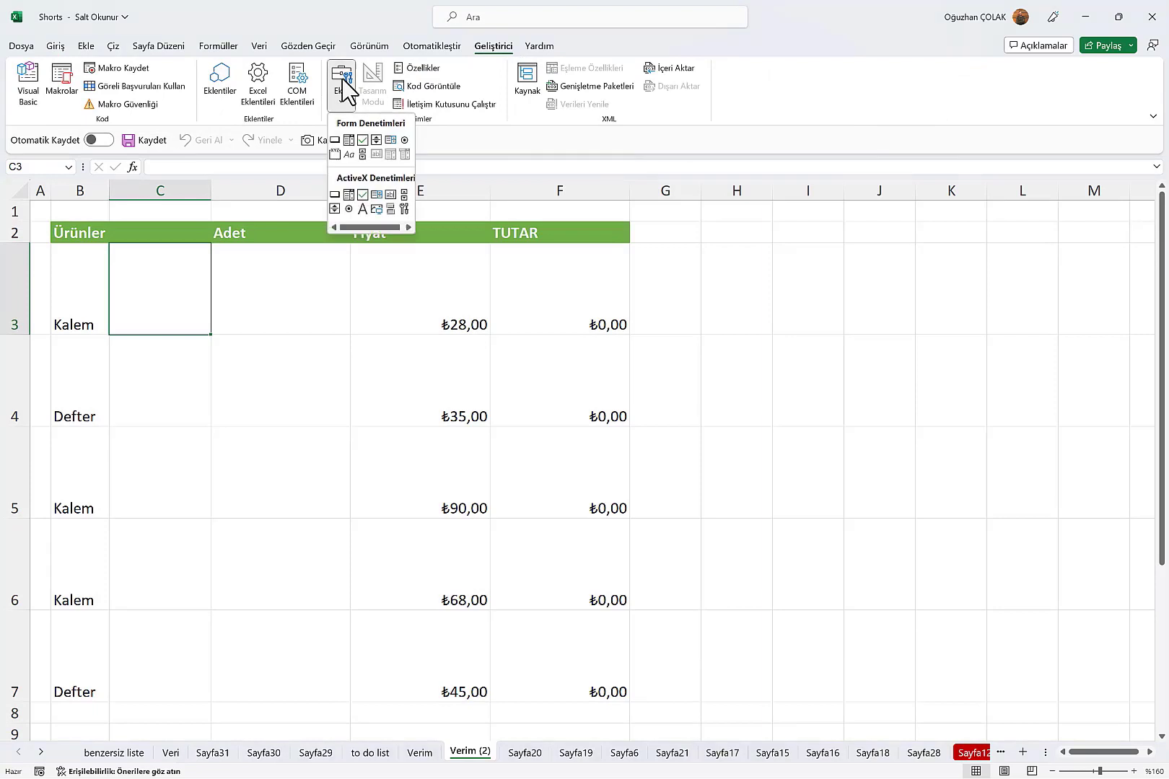
pyautogui.click(376, 140)
pyautogui.moveTo(132, 257); pyautogui.dragTo(194, 329)
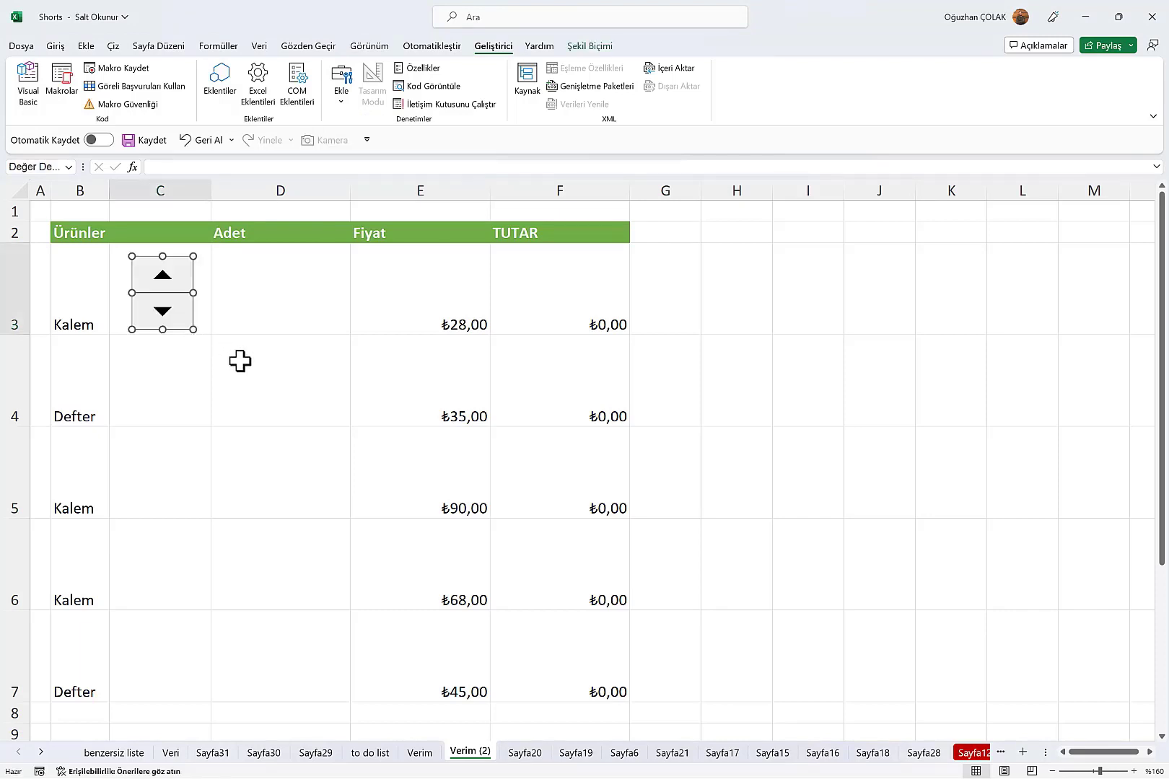
# Step: Paste copies of the spin button into C4, C5, C6 and C7
pyautogui.hotkey('ctrl', 'c')
pyautogui.click(182, 399)
pyautogui.hotkey('ctrl', 'v')
pyautogui.click(162, 475)
pyautogui.hotkey('ctrl', 'v')
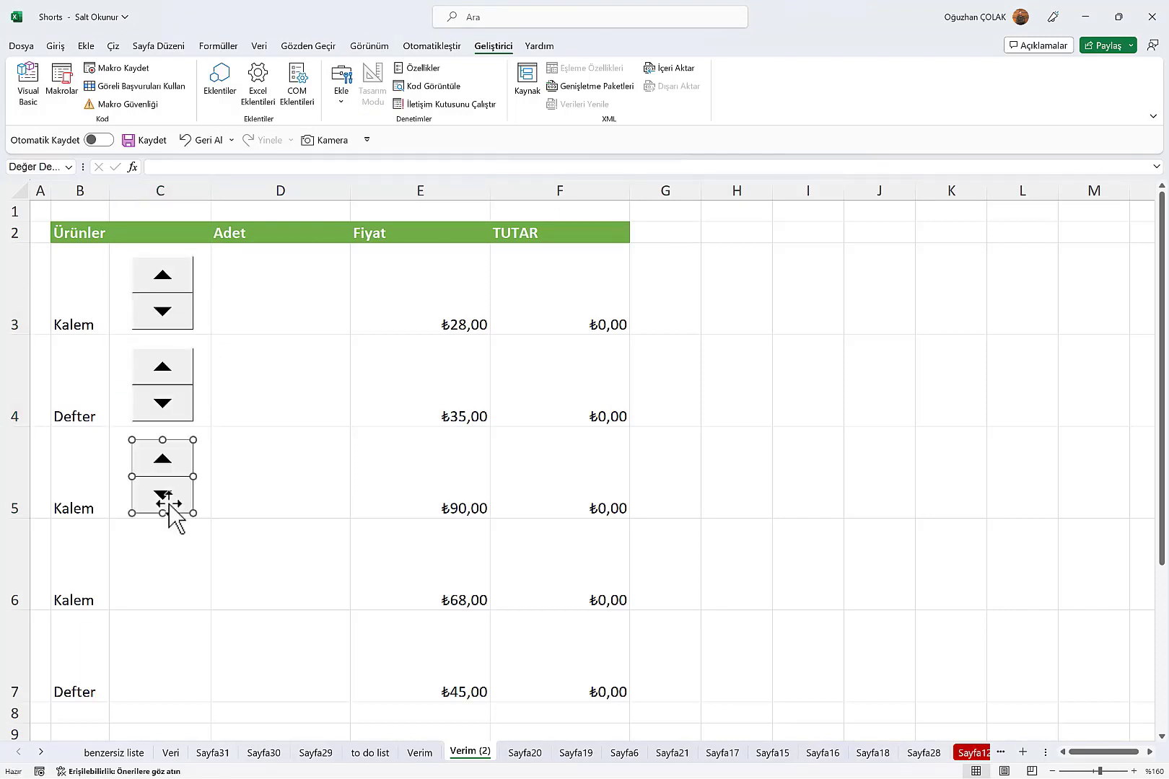
pyautogui.click(166, 560)
pyautogui.hotkey('ctrl', 'v')
pyautogui.click(166, 639)
pyautogui.hotkey('ctrl', 'v')
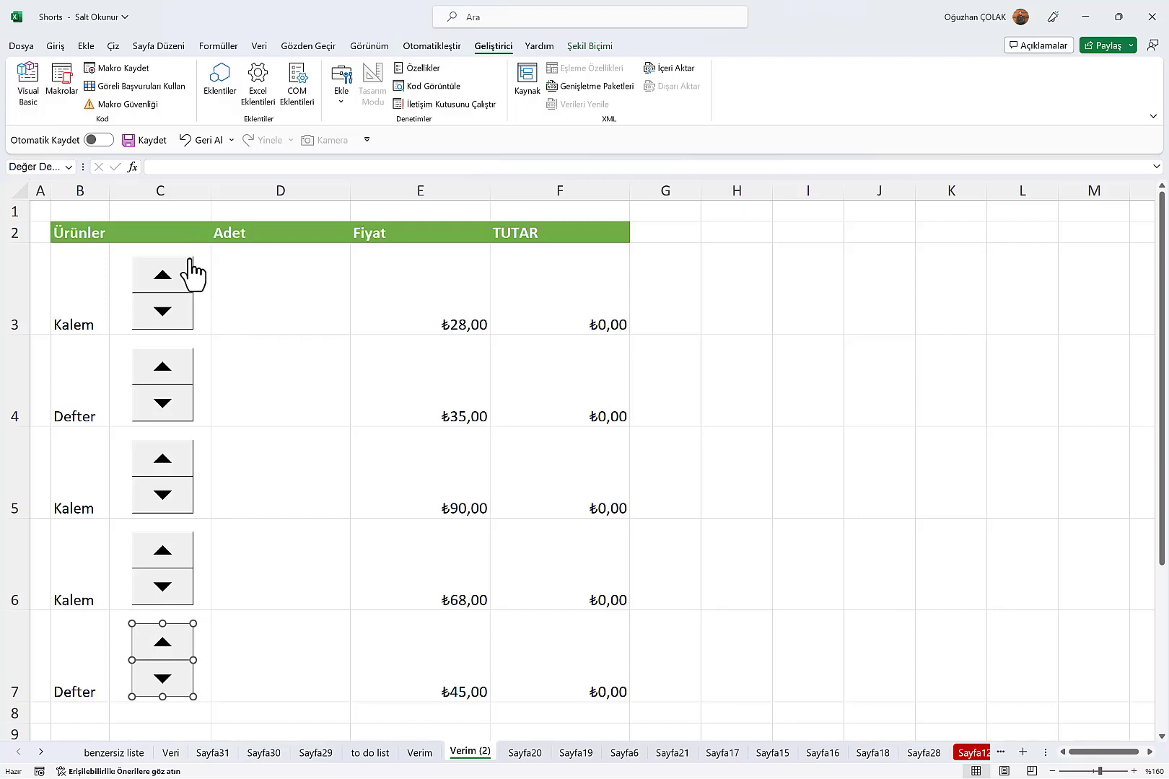
pyautogui.rightClick(192, 272)
# Step: In Denetim Biçimlendir, set the C3 spin button's Hücre bağlantısı to $D$3
pyautogui.click(234, 394)
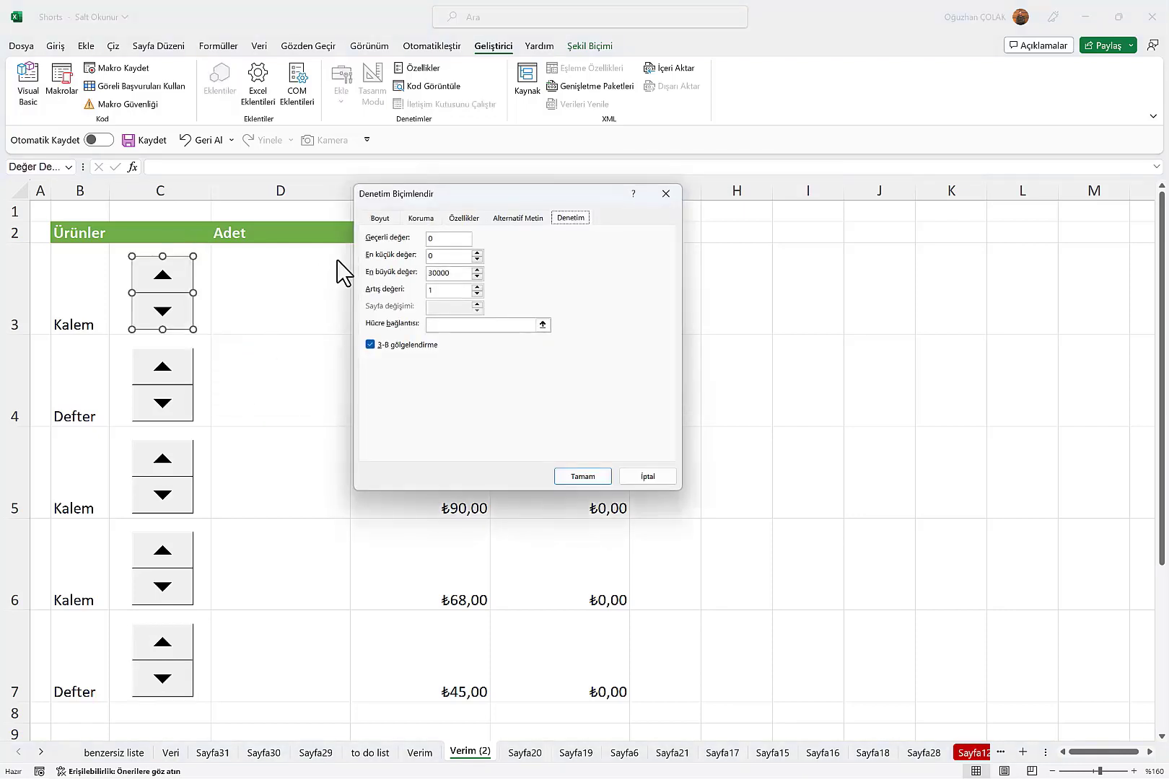
pyautogui.moveTo(449, 196); pyautogui.dragTo(403, 175)
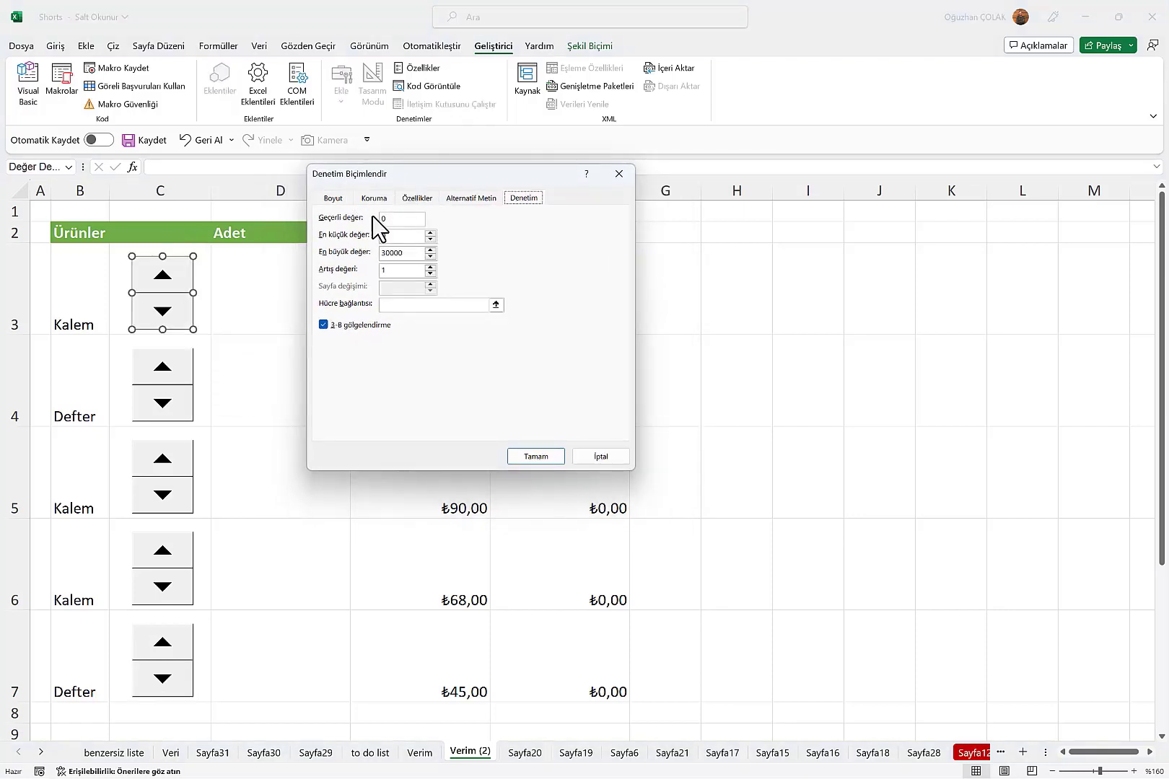
pyautogui.click(410, 305)
pyautogui.click(274, 289)
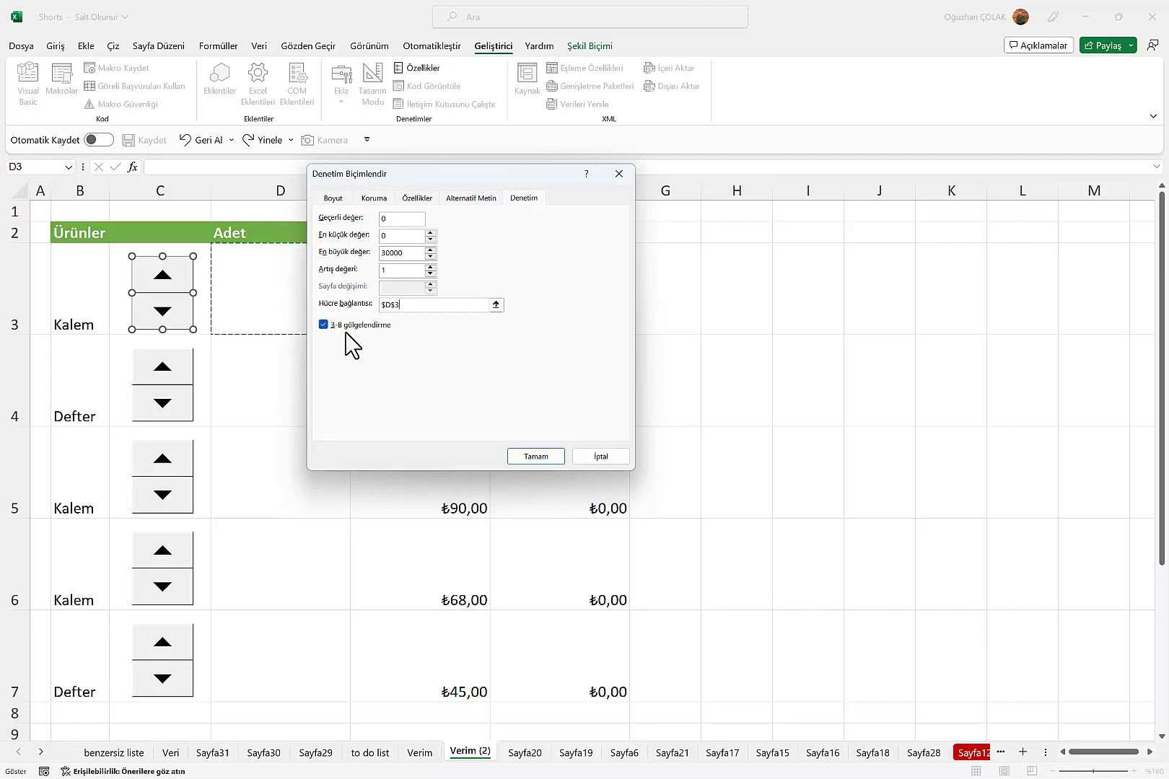
pyautogui.click(534, 456)
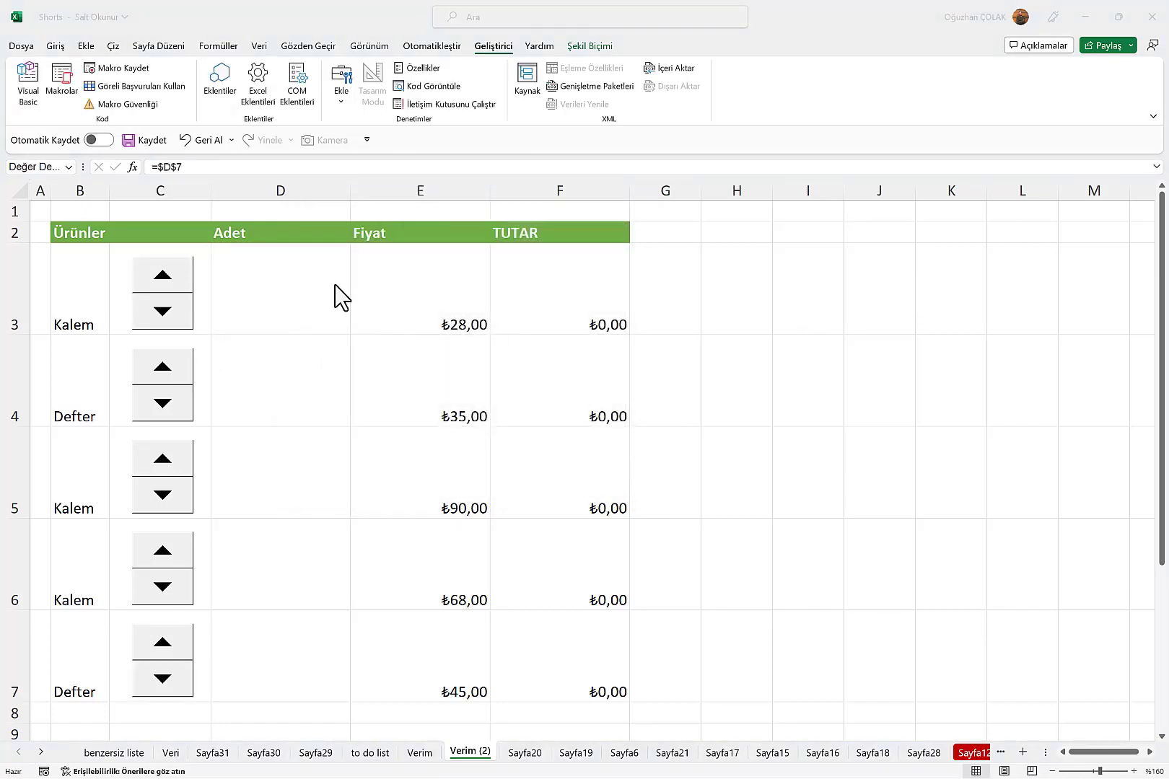
# Step: Test the linked spinner, bringing the Kalem quantity in D3 to 4
pyautogui.click(163, 278)
pyautogui.click(163, 280)
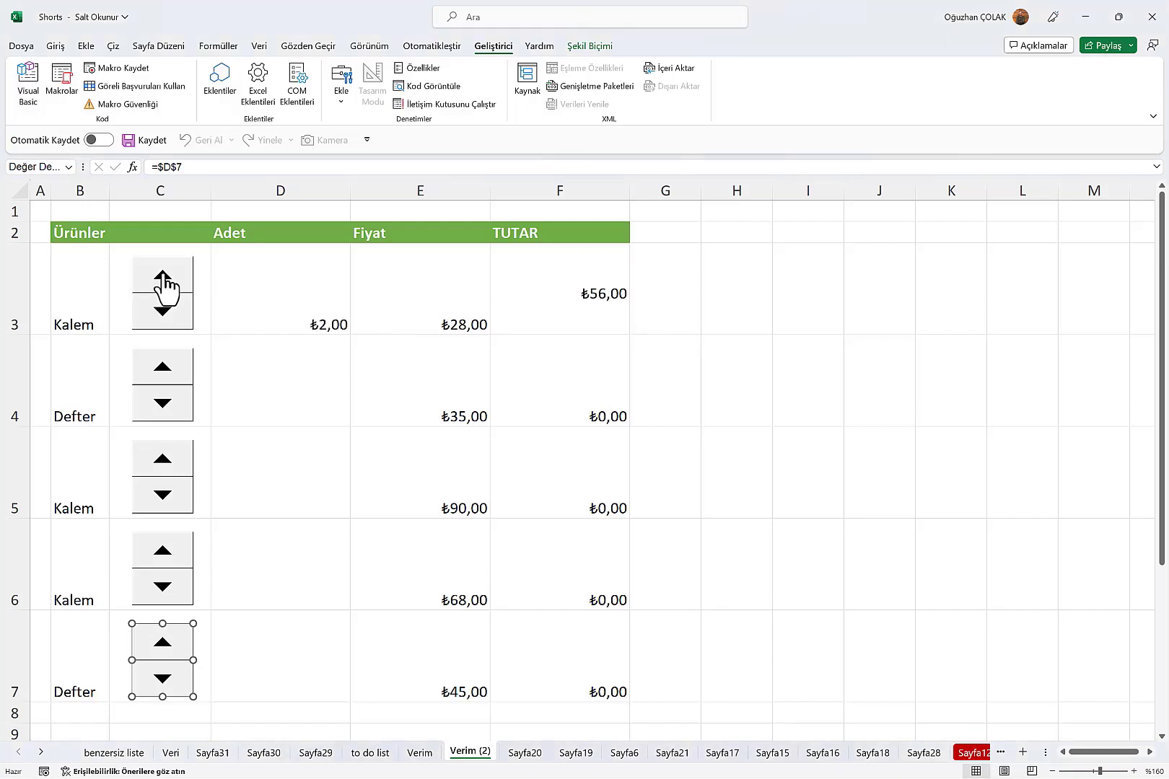
pyautogui.click(163, 282)
pyautogui.click(163, 318)
pyautogui.click(163, 317)
pyautogui.click(163, 277)
pyautogui.click(163, 277)
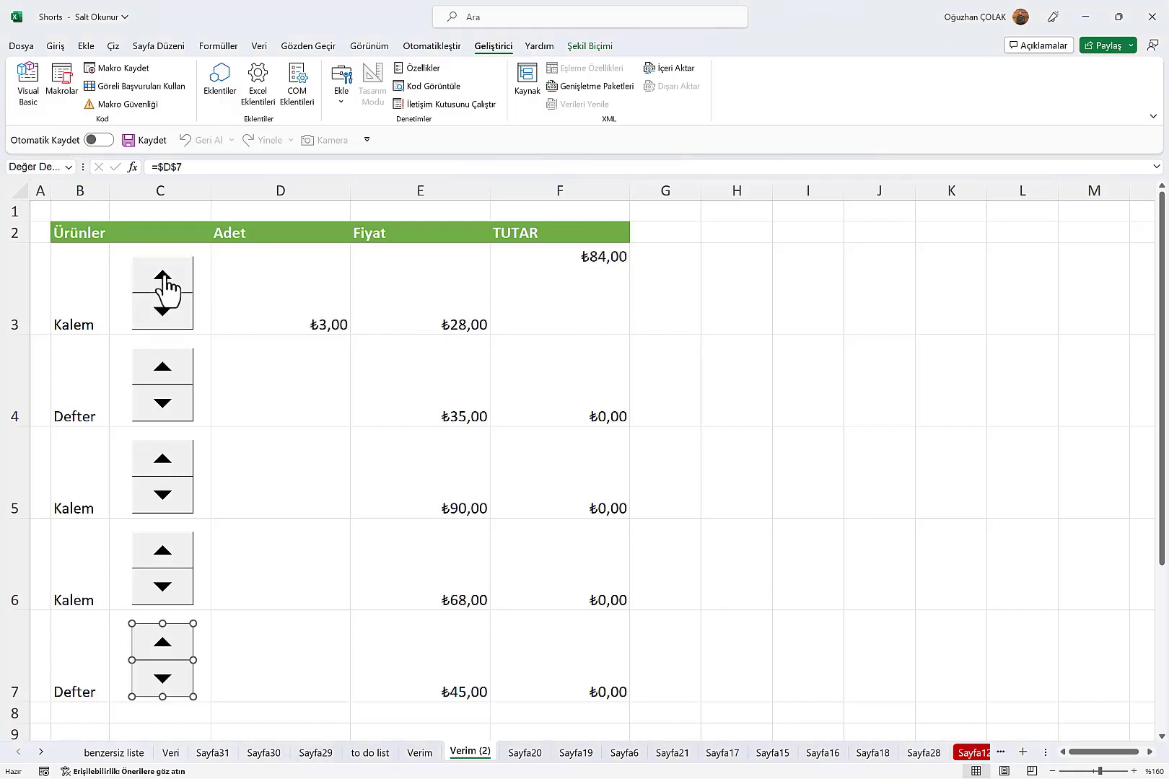
pyautogui.click(163, 278)
# Step: Give the whole Adet column D a General number format
pyautogui.click(323, 186)
pyautogui.click(55, 45)
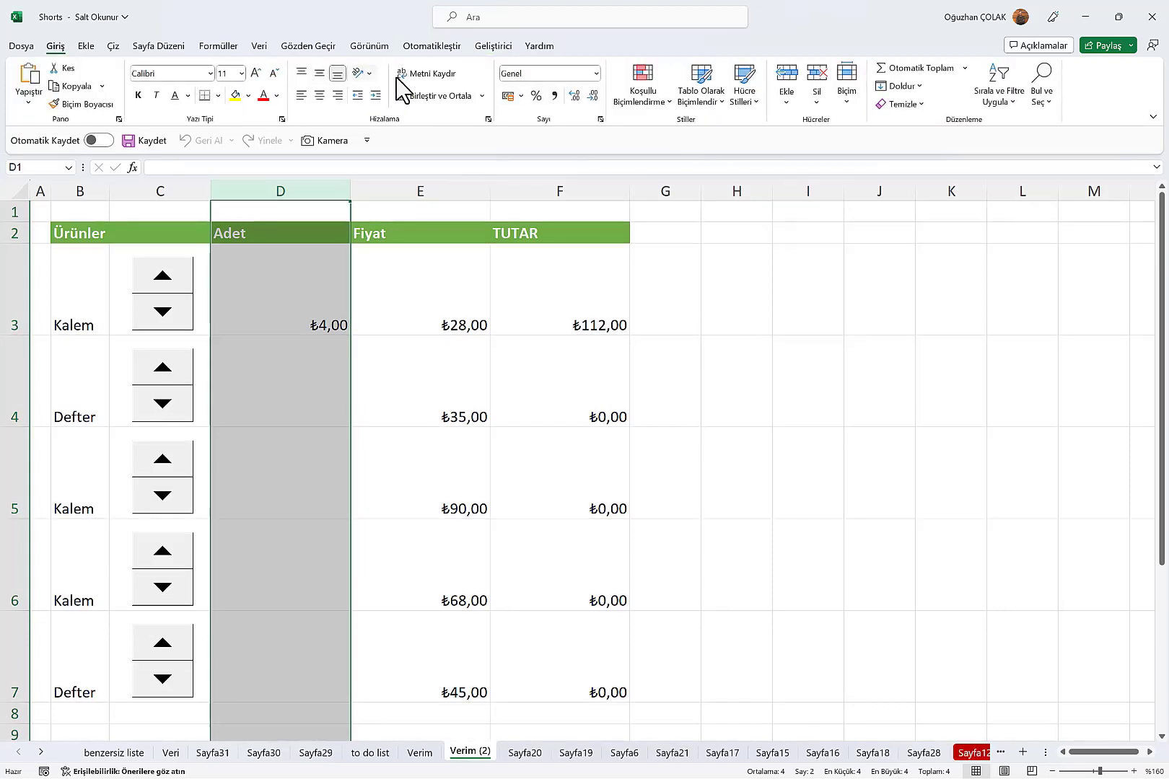
pyautogui.click(596, 73)
# Step: Raise the Adet quantities in rows 4 through 7 with their spinners
pyautogui.click(582, 105)
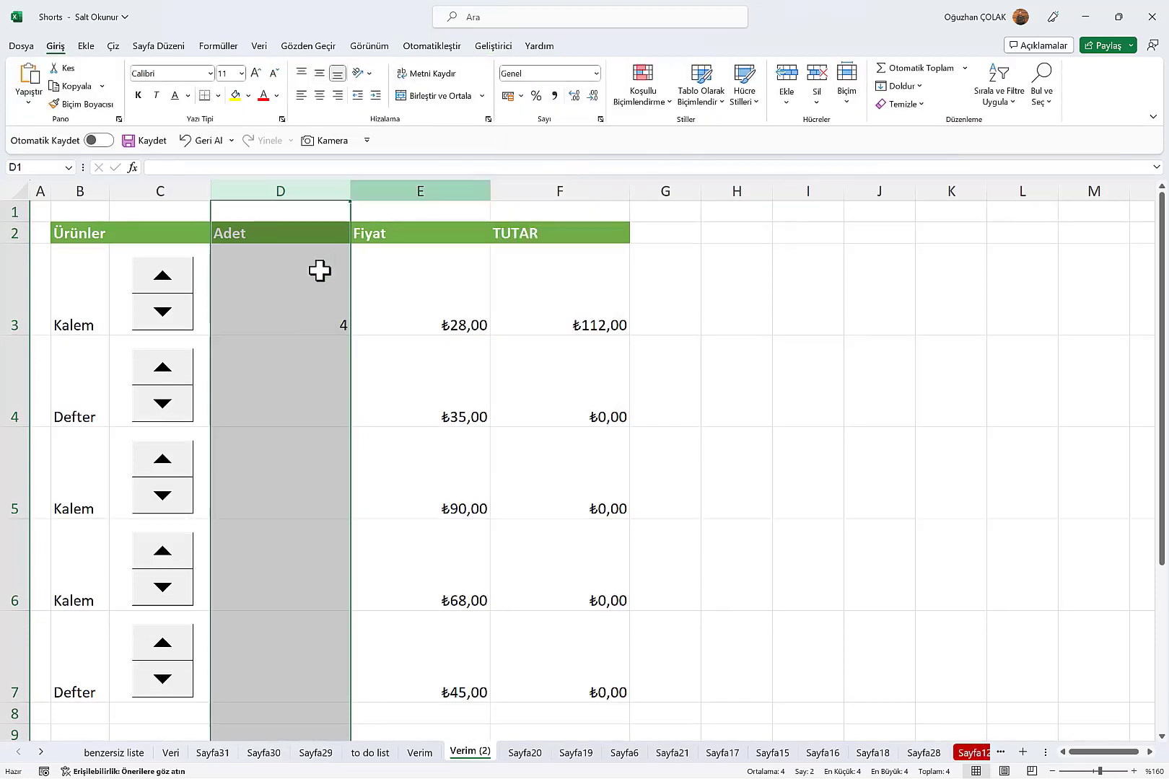
pyautogui.click(164, 368)
pyautogui.click(163, 459)
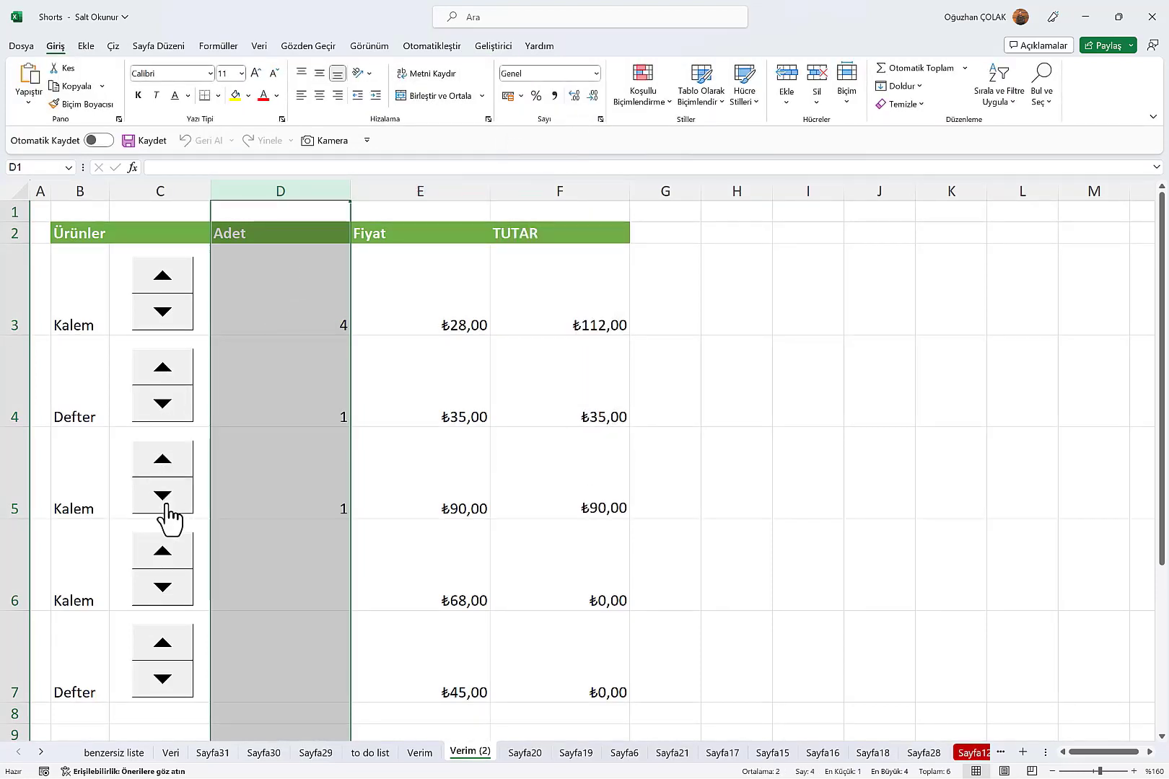
pyautogui.click(163, 551)
pyautogui.click(162, 642)
pyautogui.click(162, 642)
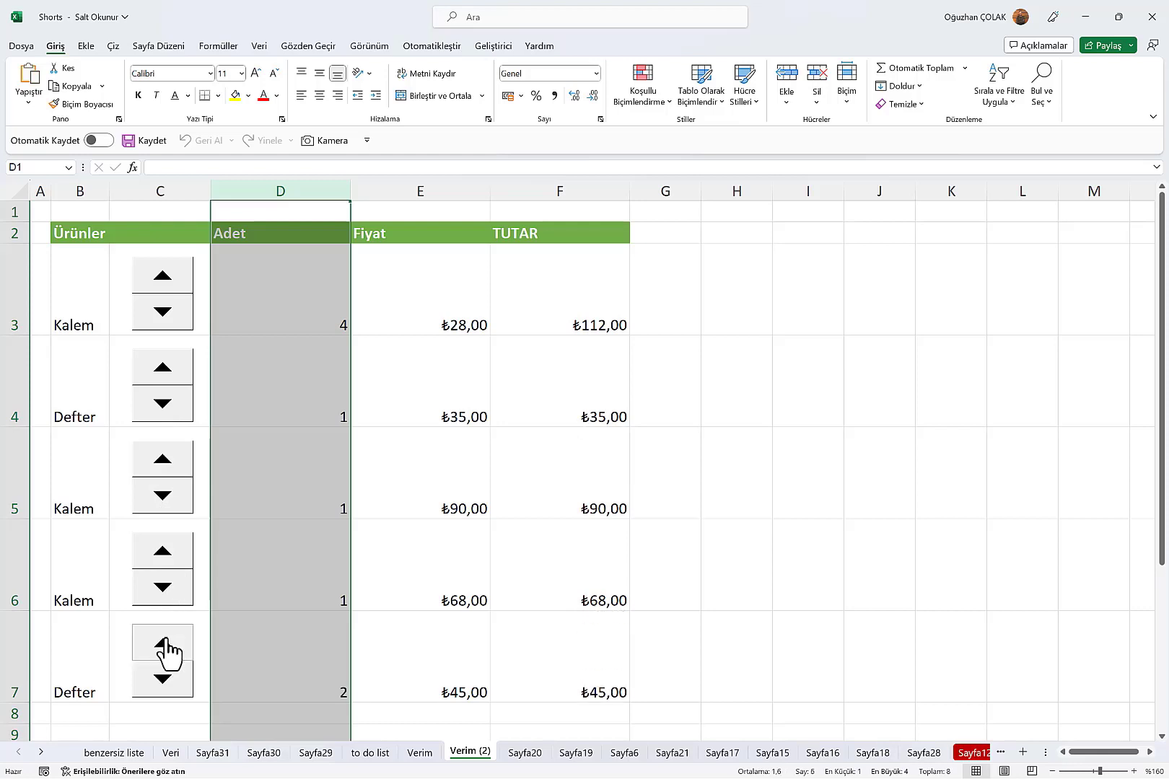
pyautogui.click(162, 643)
pyautogui.click(162, 642)
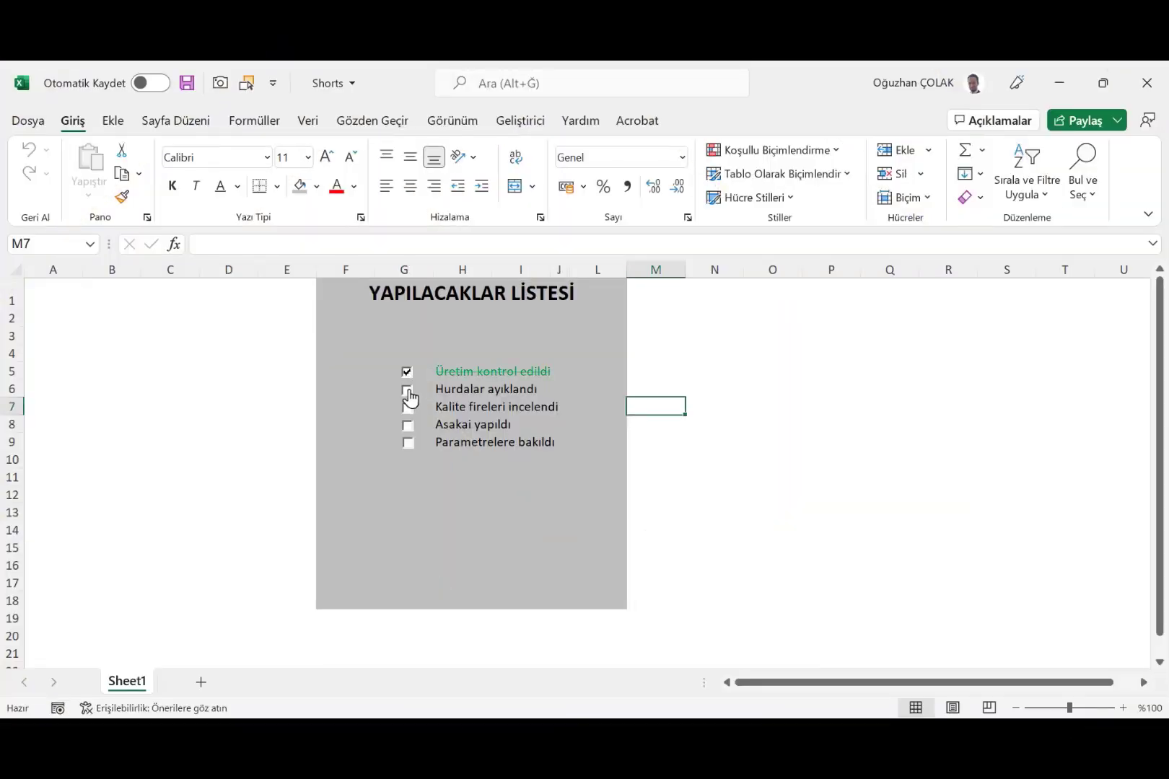
# Step: Tick the Hurdalar ayıklandı, Kalite fireleri incelendi and Asakai yapıldı checkboxes
pyautogui.click(408, 391)
pyautogui.click(407, 418)
pyautogui.click(408, 427)
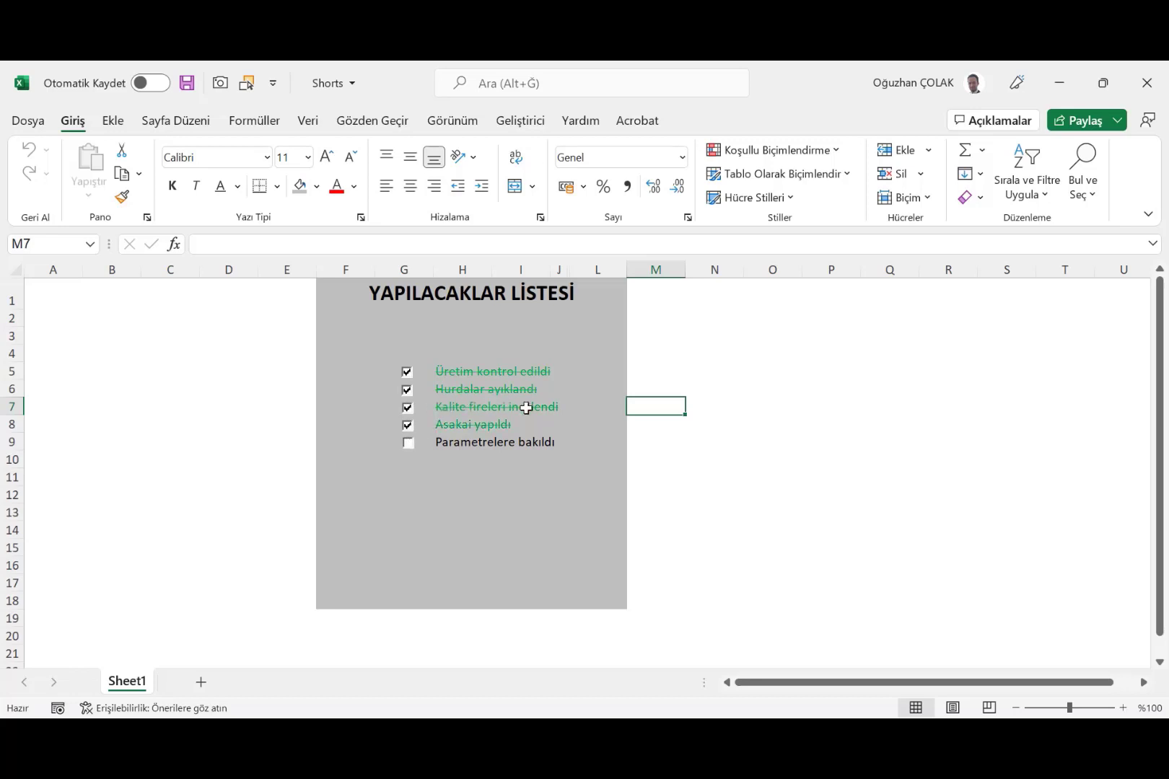
# Step: Unhide column K between J and L, and choose the Onay Kutusu form control
pyautogui.moveTo(562, 263); pyautogui.dragTo(575, 267)
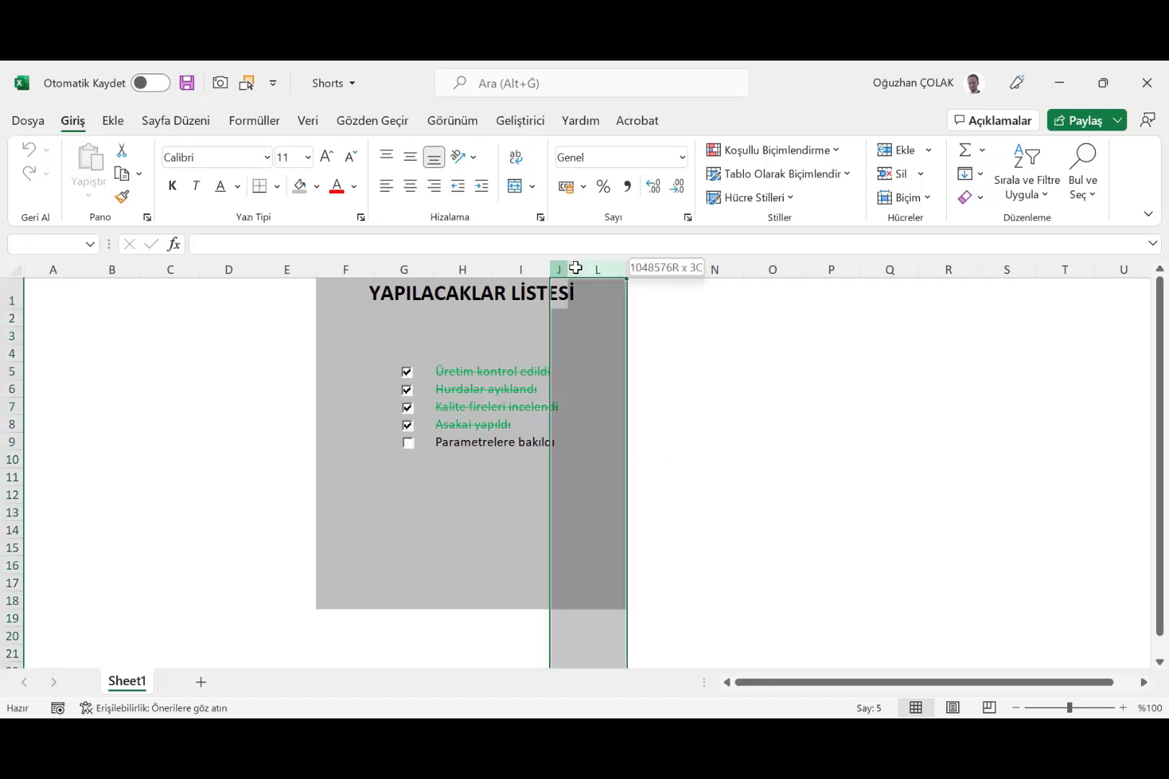
pyautogui.doubleClick(573, 268)
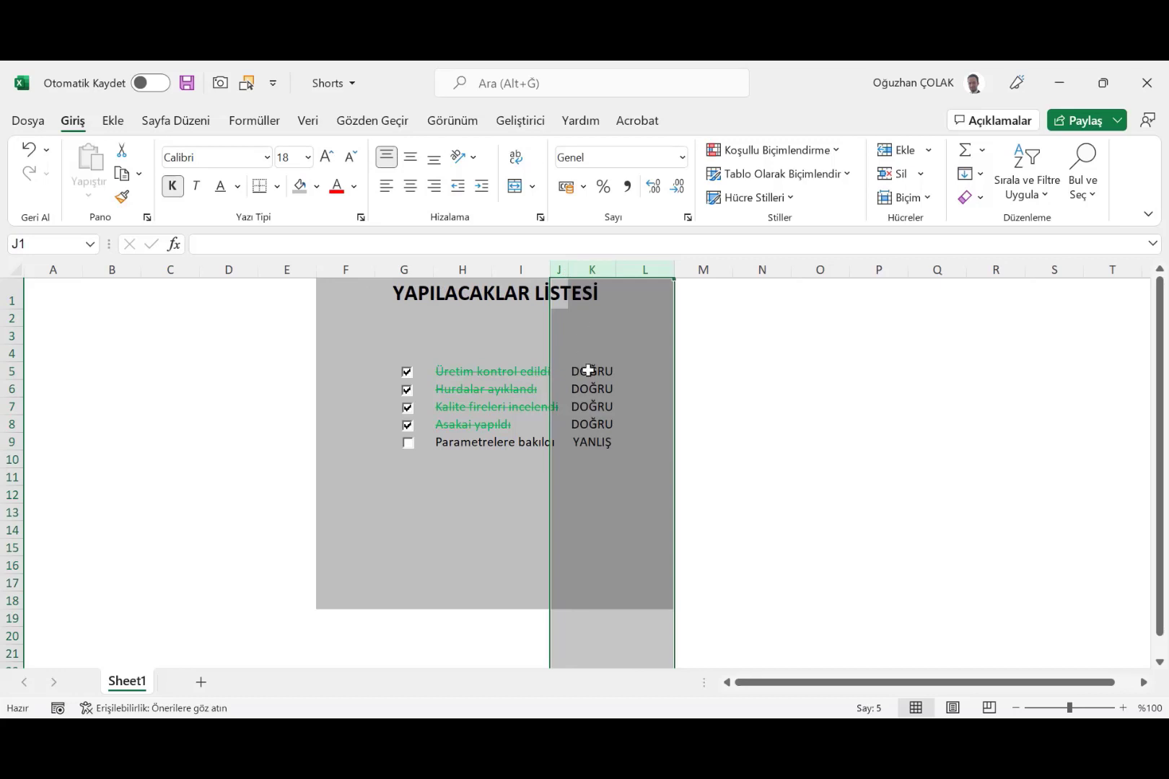
pyautogui.click(449, 194)
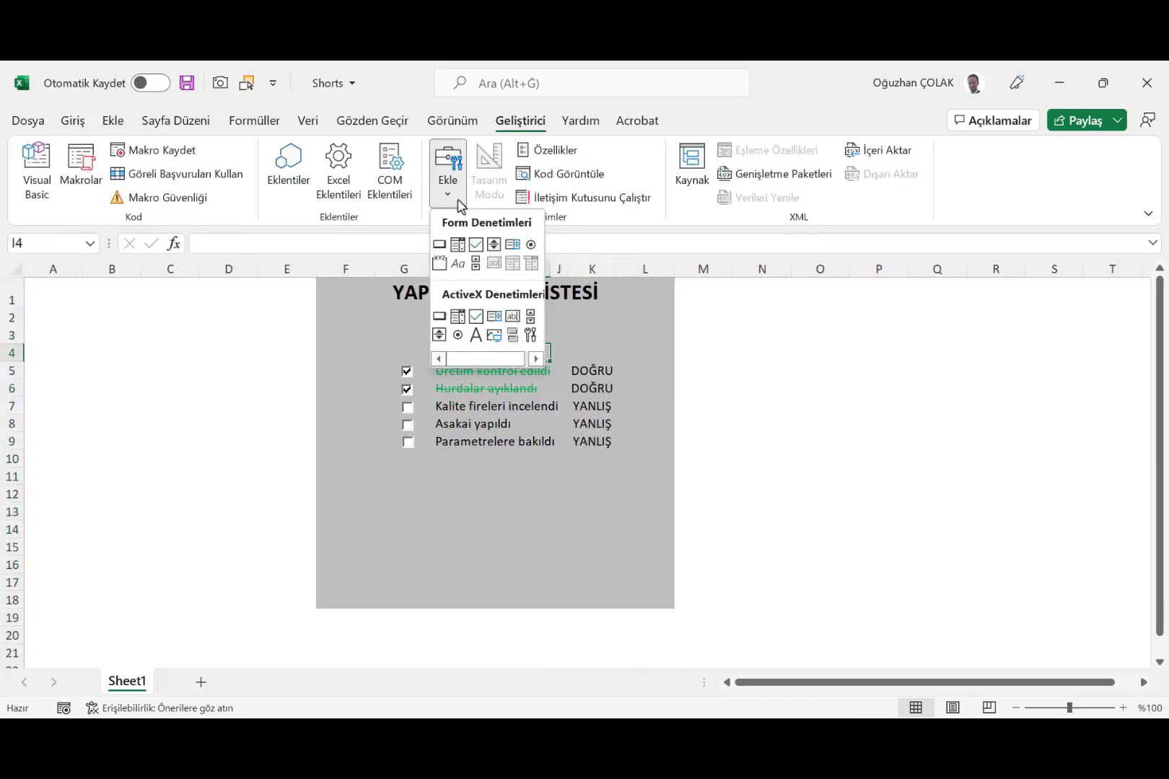
pyautogui.click(476, 247)
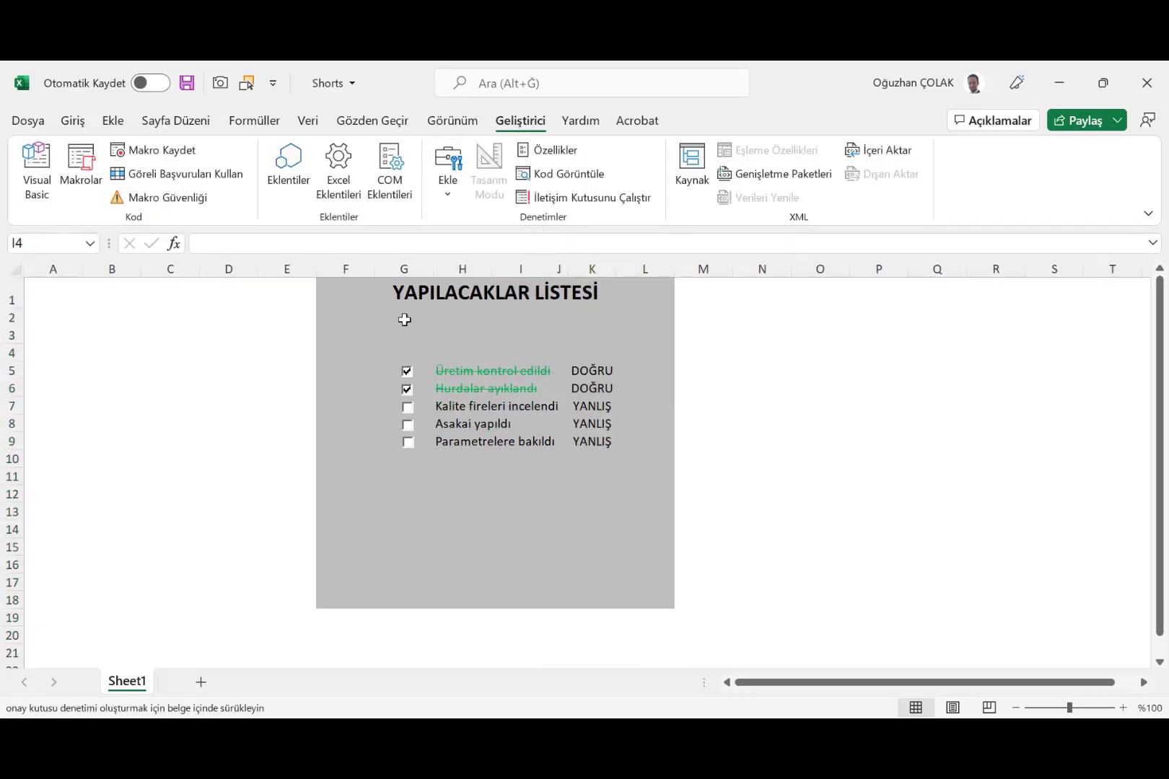
# Step: Place a new checkbox in row 4, clear its label, and shrink it to the box
pyautogui.click(403, 319)
pyautogui.click(446, 330)
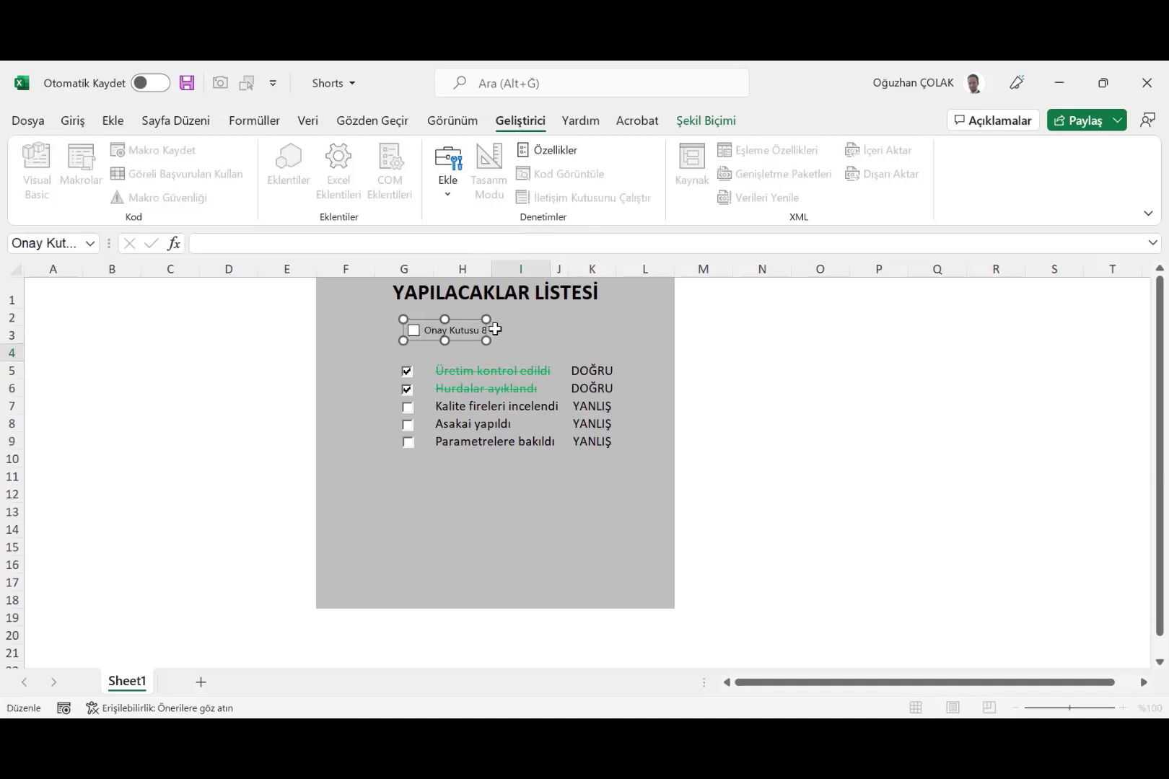
pyautogui.write('o')
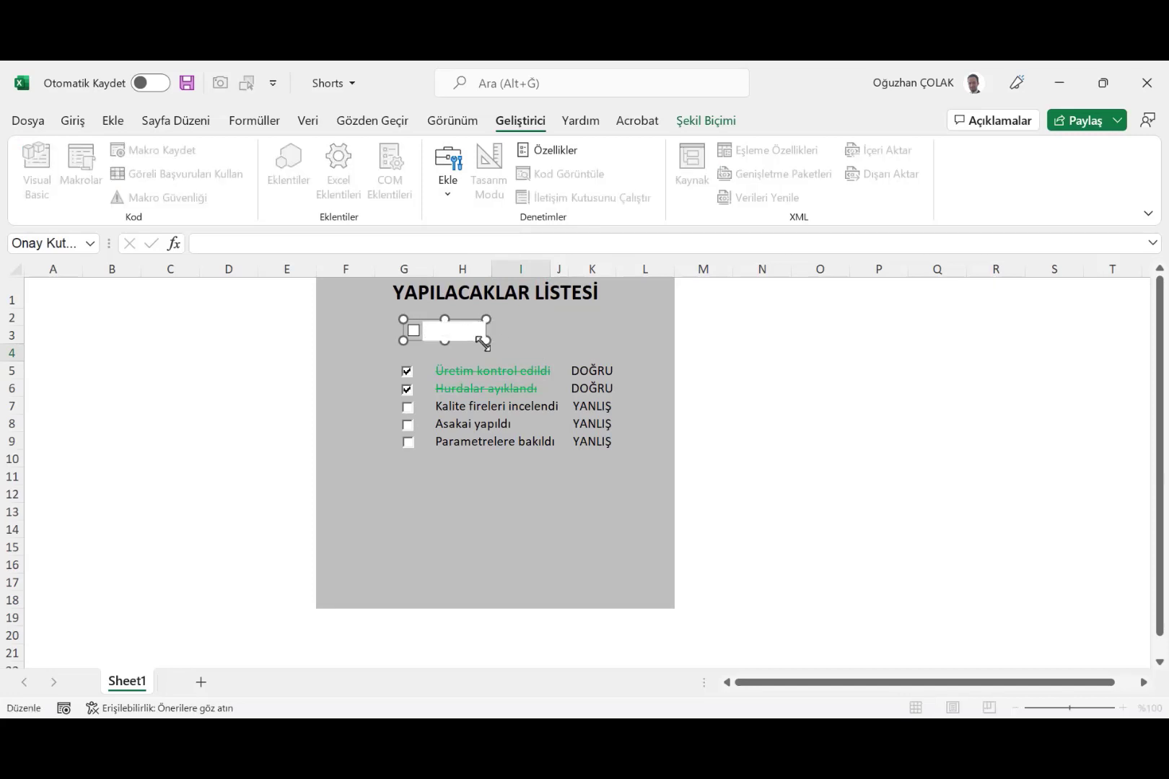
pyautogui.moveTo(482, 344); pyautogui.dragTo(409, 353)
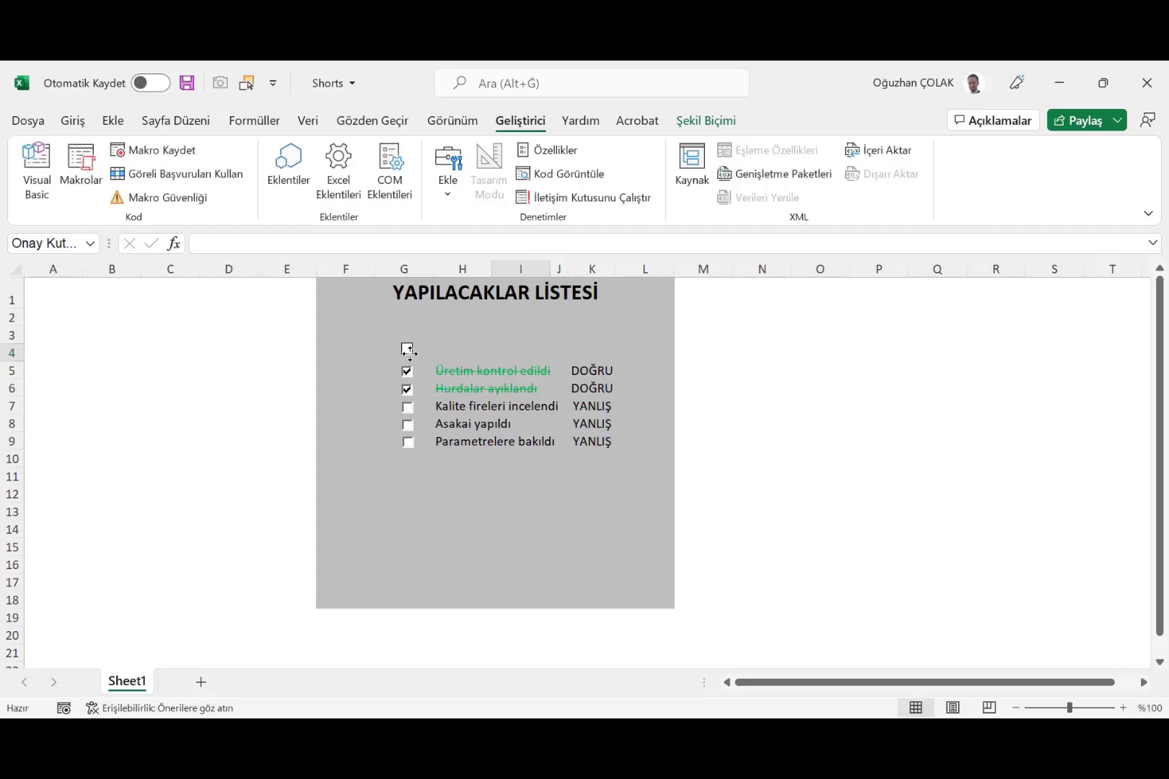
# Step: Enter the task 'Kalıplar kontrol edildi' in cell H4
pyautogui.click(447, 349)
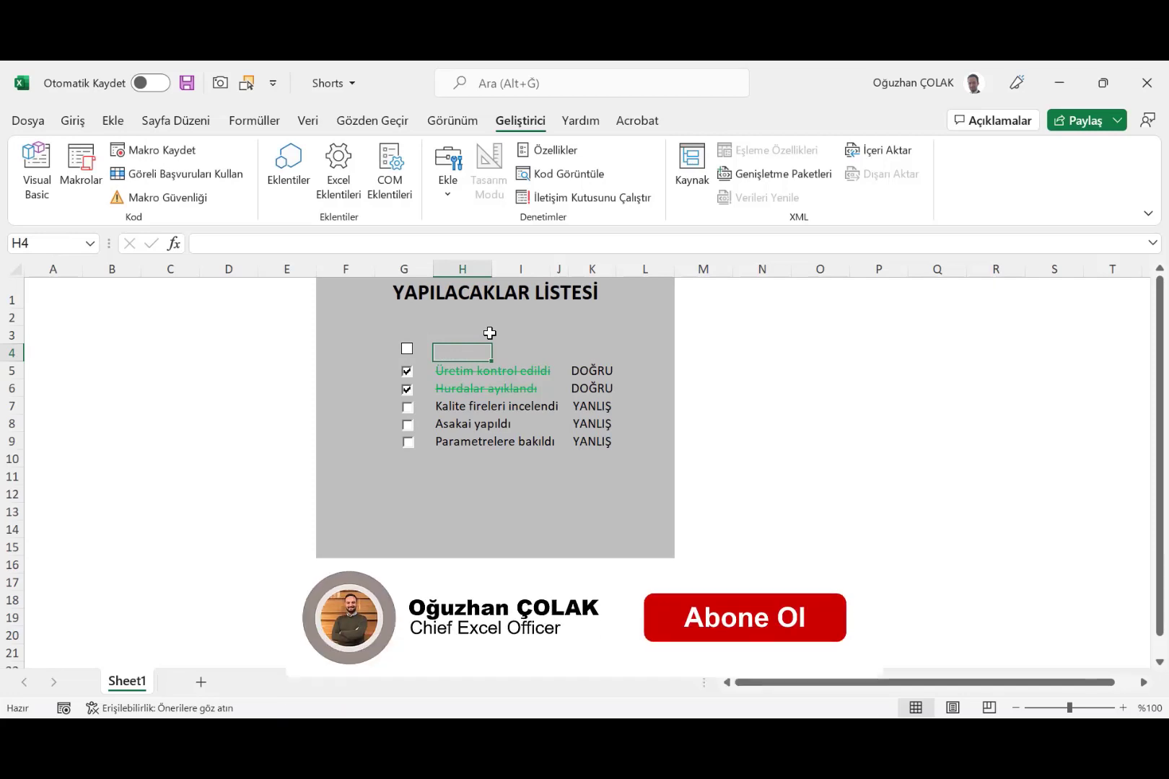
pyautogui.press('F2')
pyautogui.write('Kalıplar ')
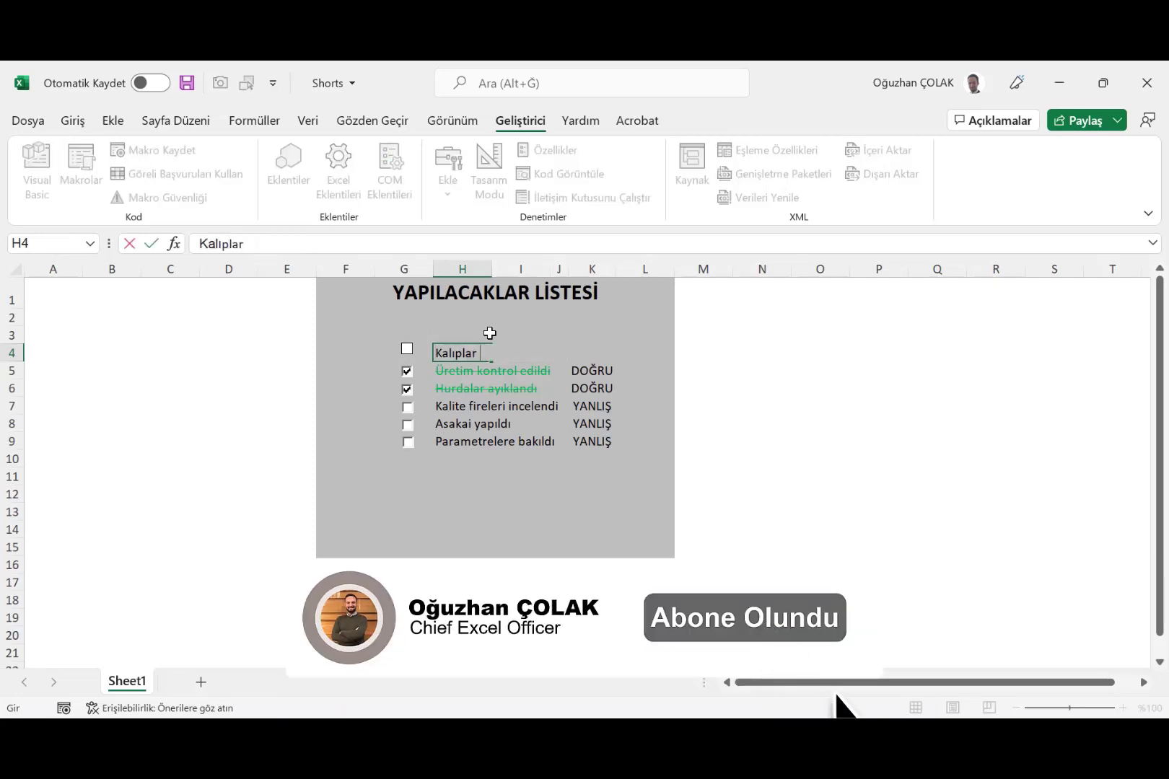
pyautogui.write('kontrol edildi')
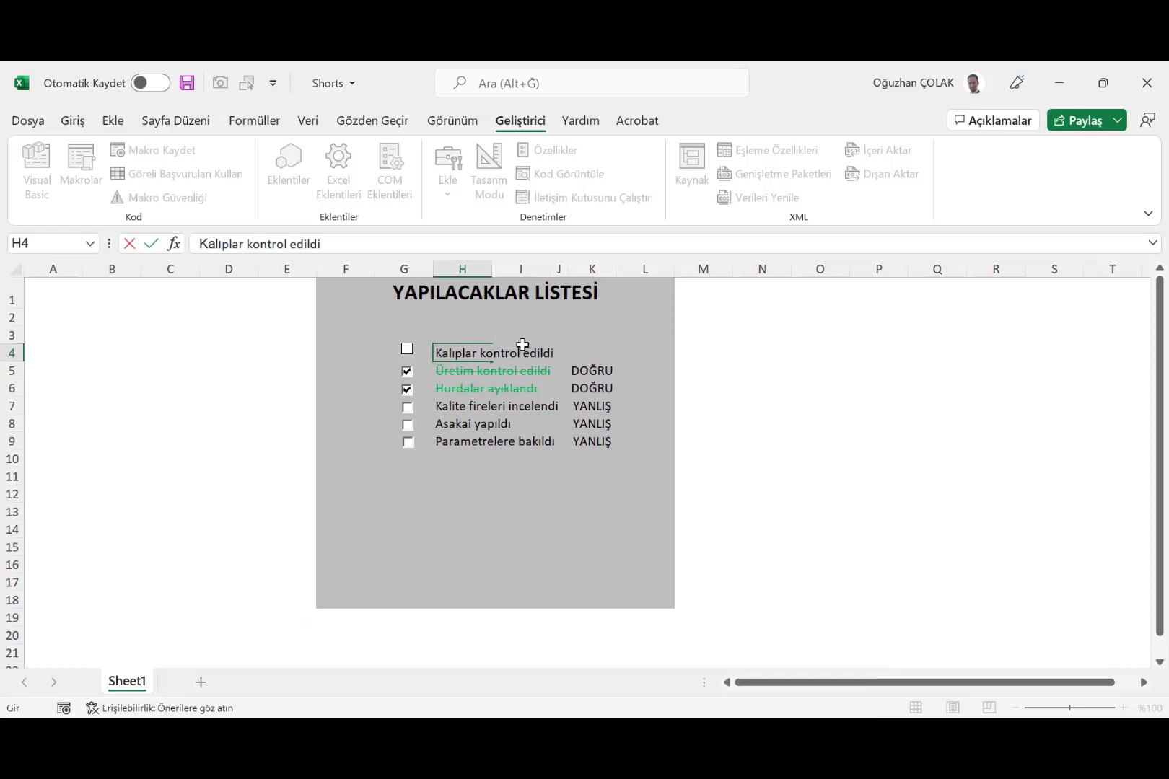
pyautogui.click(581, 350)
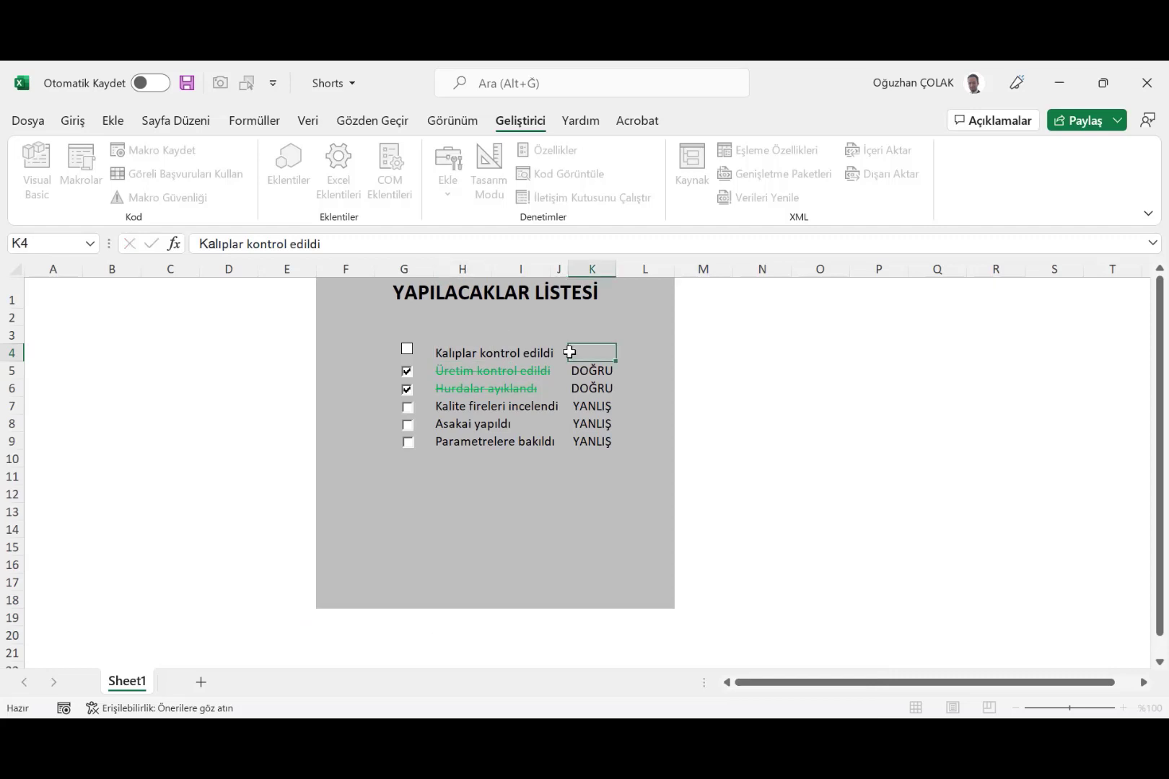
# Step: Link the row-4 checkbox to cell K4 and turn on 3-B gölgelendirme
pyautogui.rightClick(408, 350)
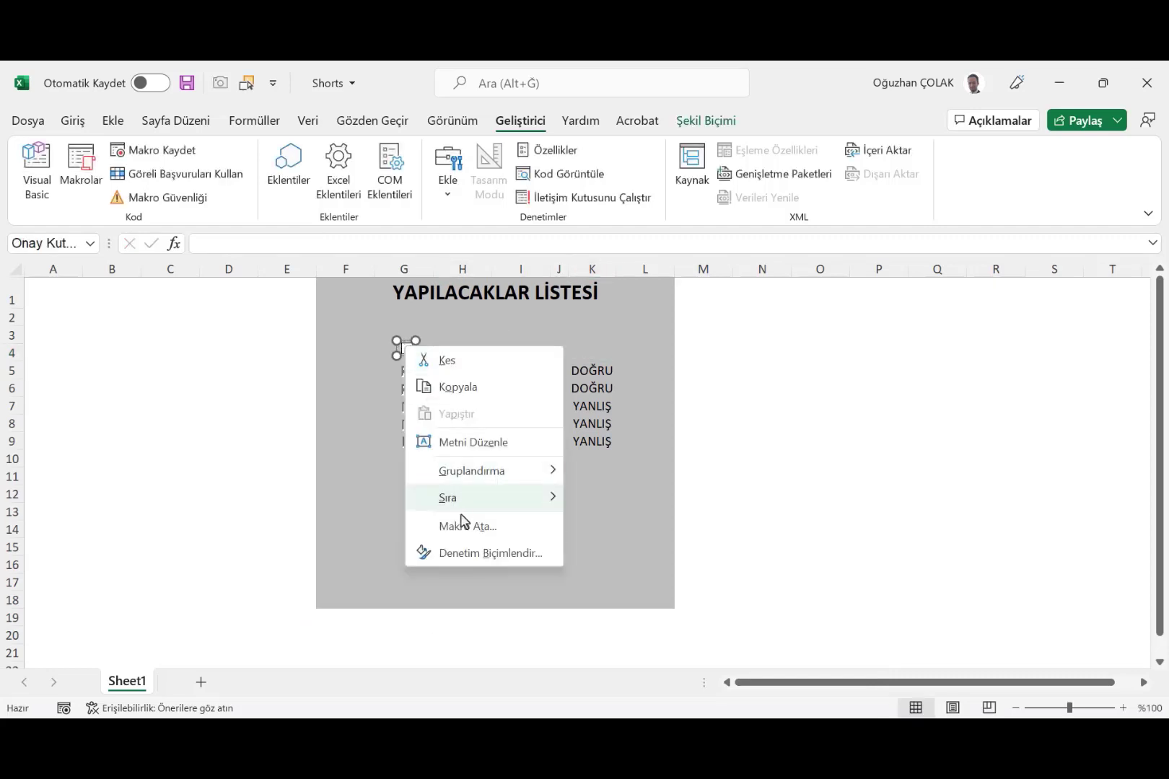
pyautogui.click(464, 554)
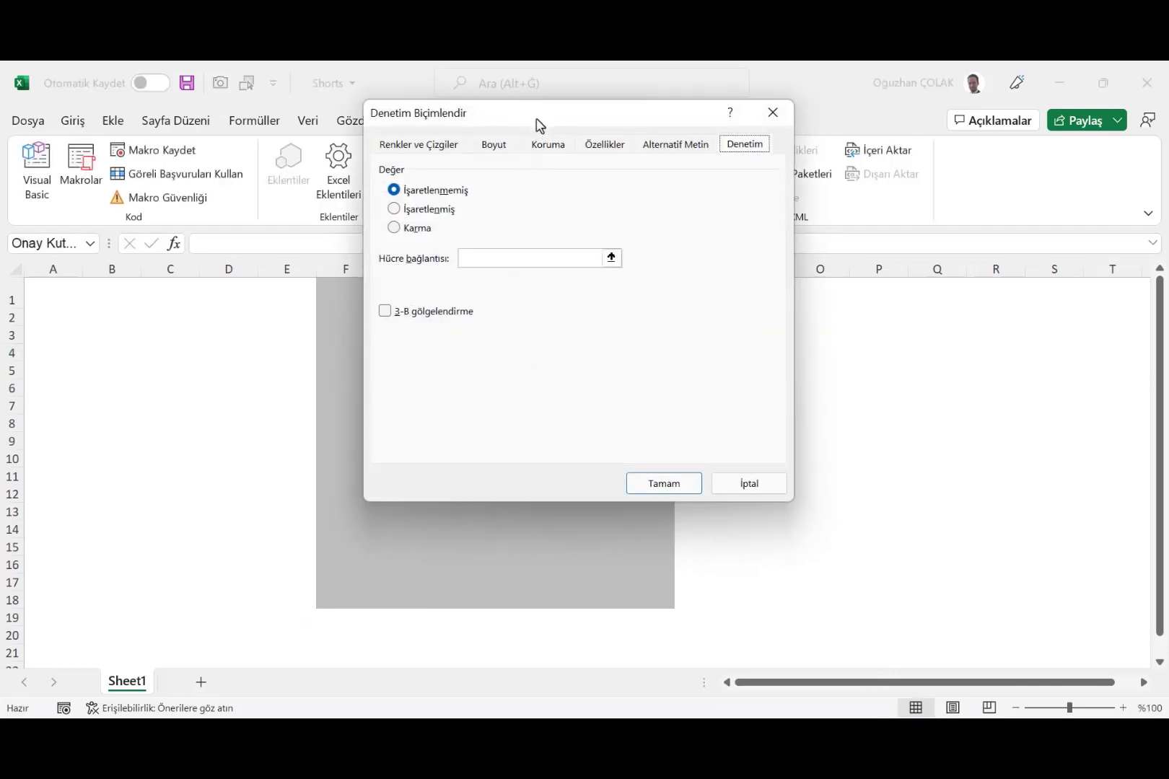
pyautogui.moveTo(536, 125); pyautogui.dragTo(523, 168)
pyautogui.click(598, 300)
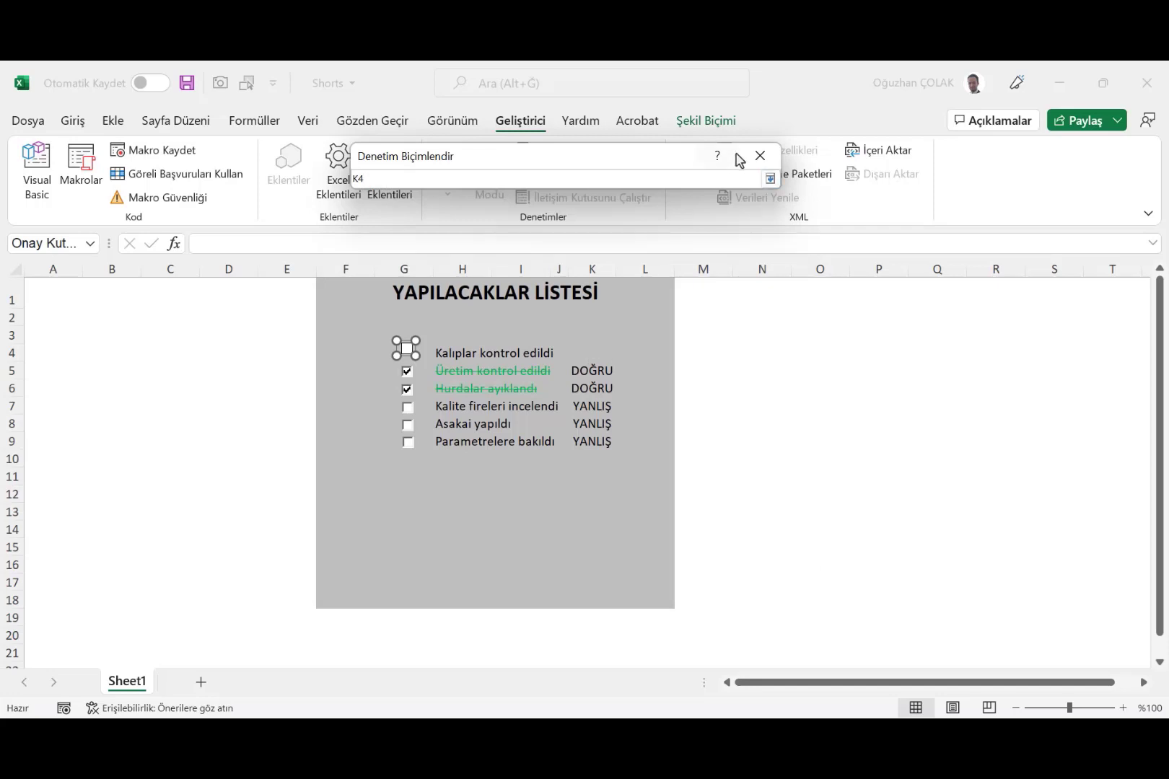
pyautogui.click(771, 179)
pyautogui.click(373, 354)
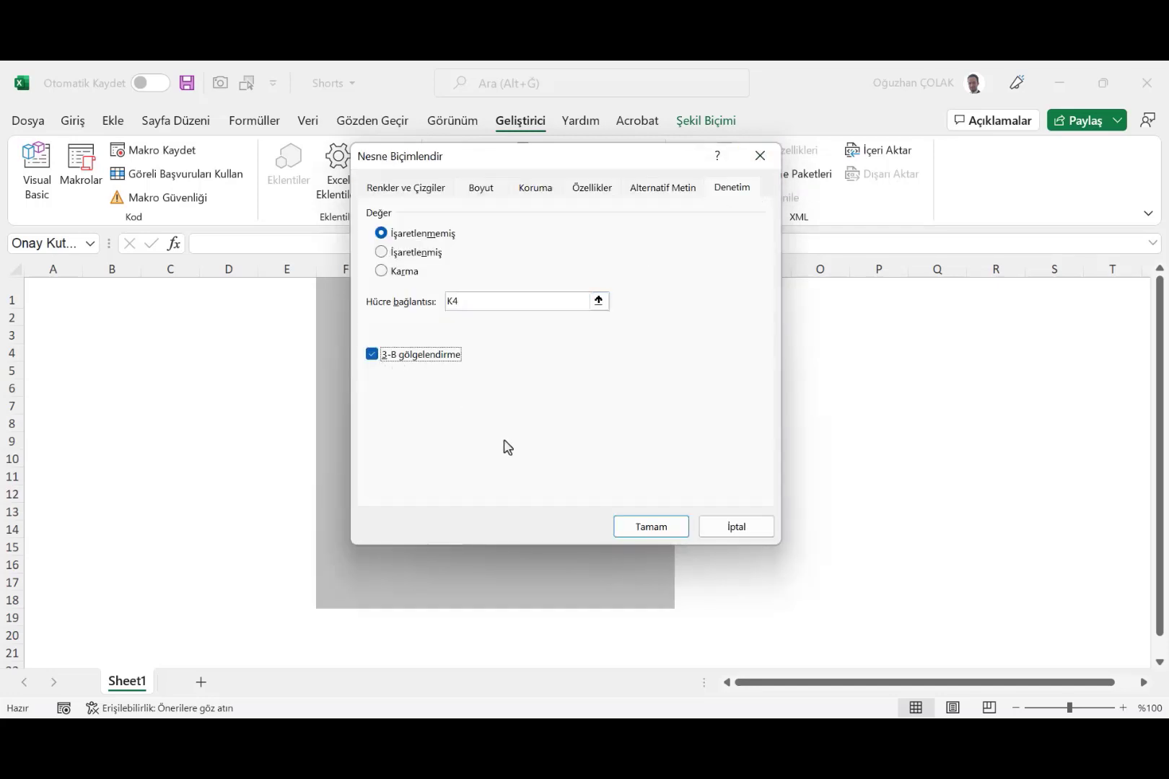
pyautogui.click(641, 530)
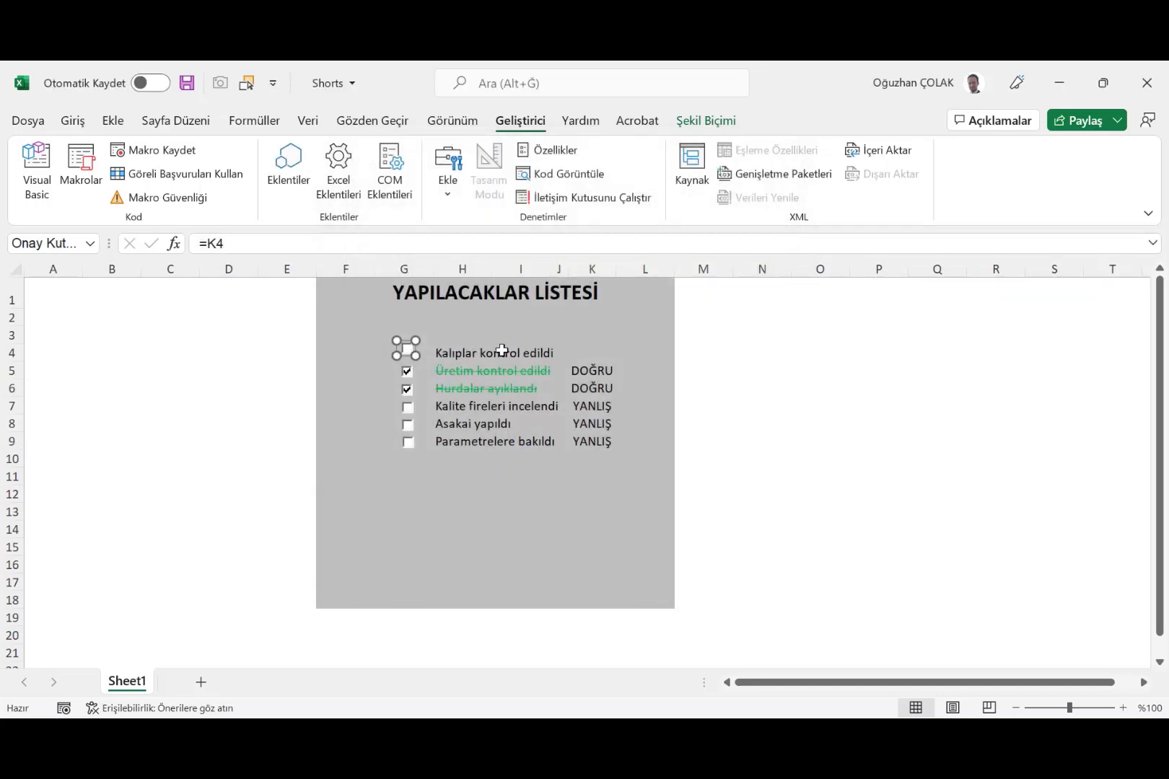
pyautogui.click(462, 368)
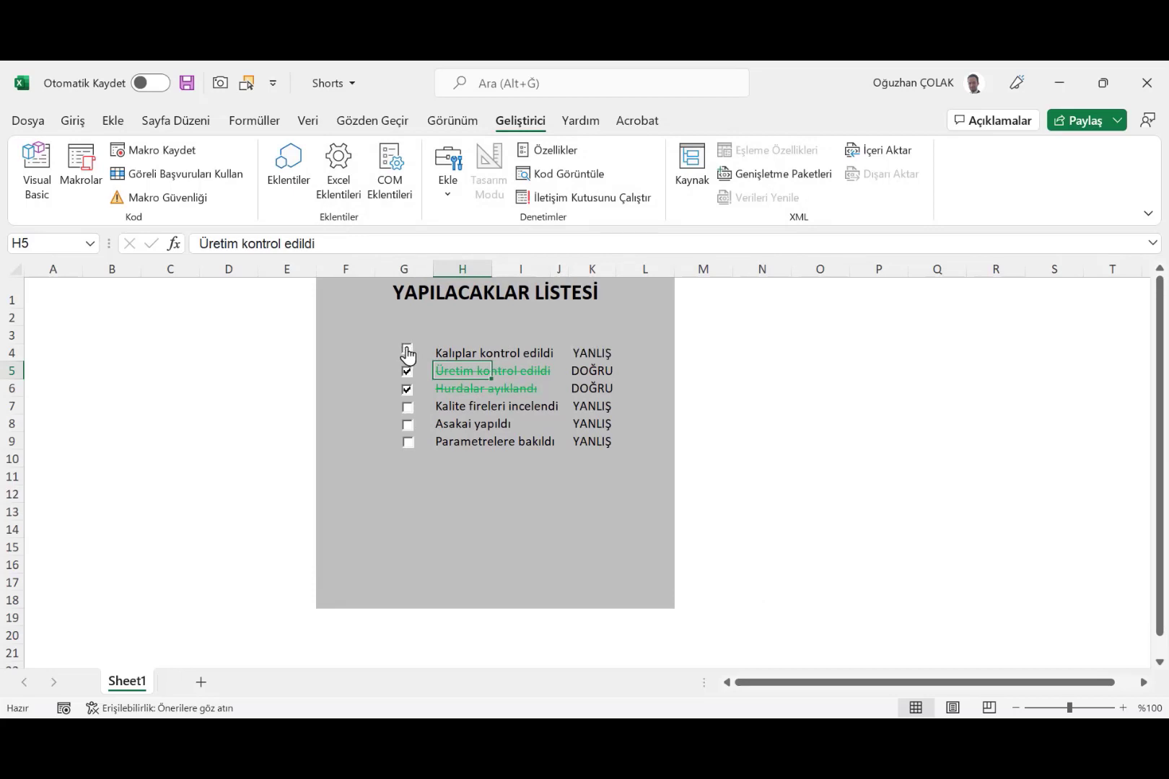
# Step: Start a formula-based conditional formatting rule with the condition =$K$4=DOĞRU
pyautogui.click(595, 352)
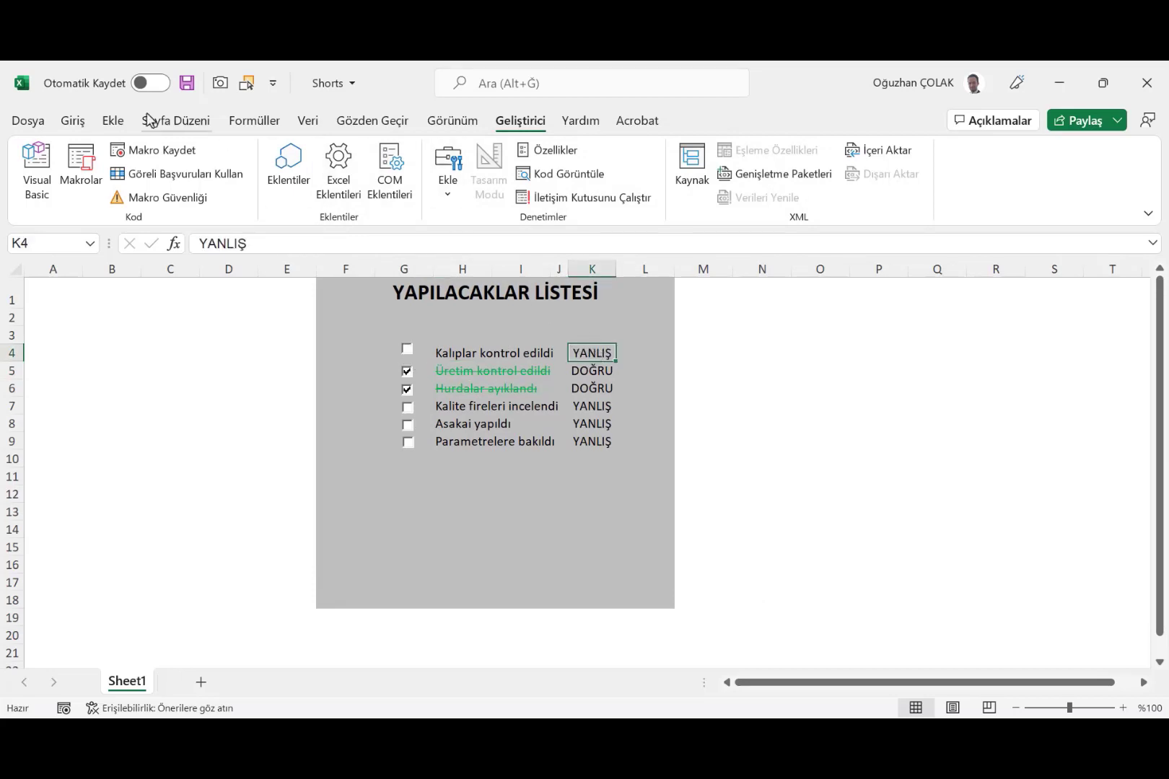
pyautogui.click(64, 125)
pyautogui.click(736, 151)
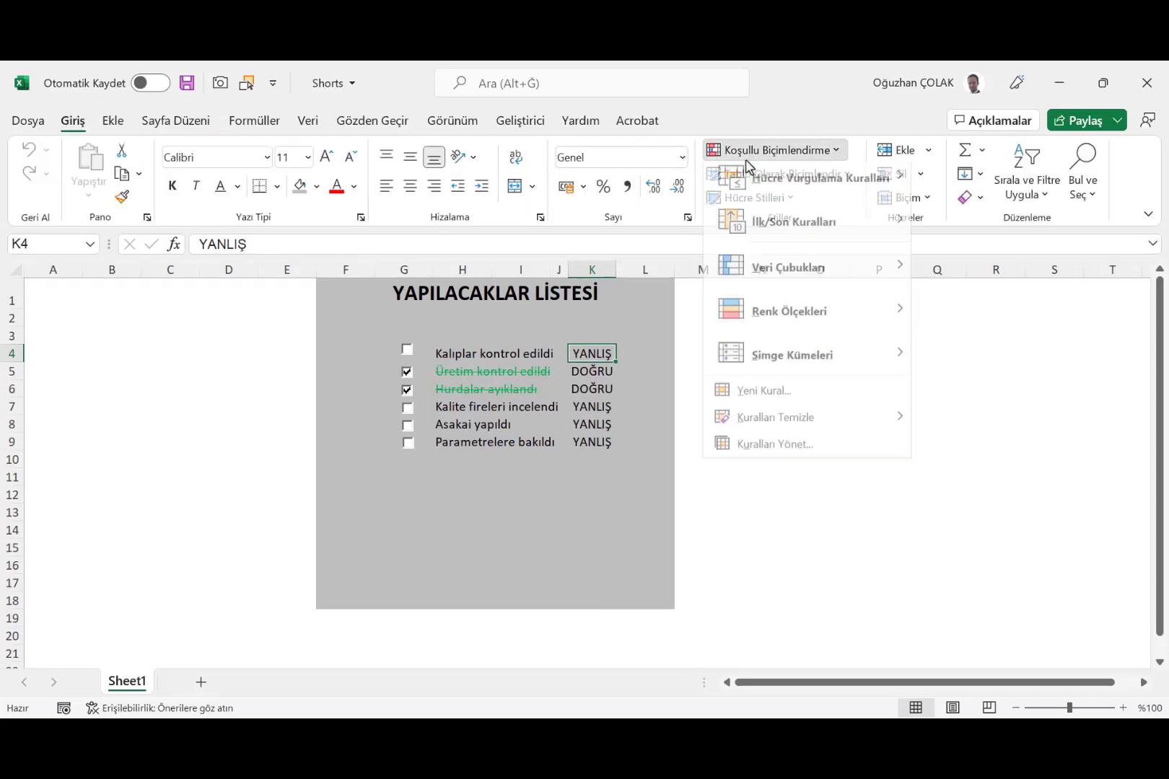
pyautogui.click(767, 400)
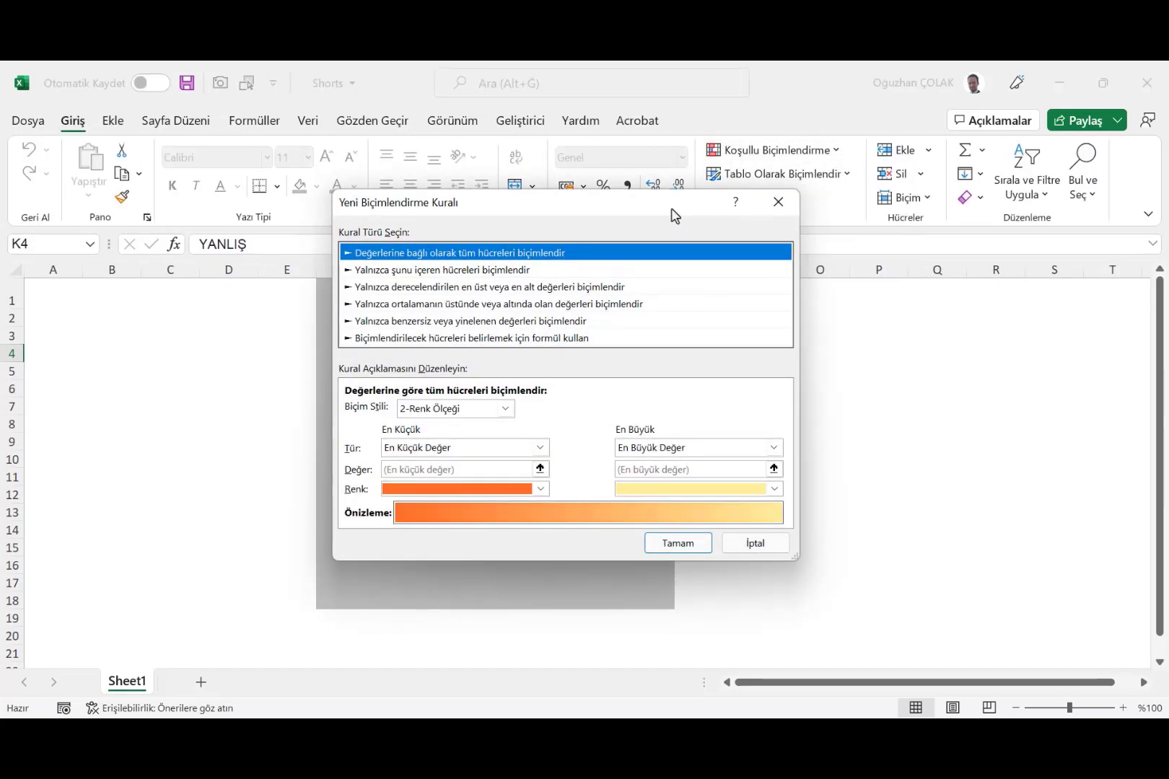
pyautogui.click(473, 329)
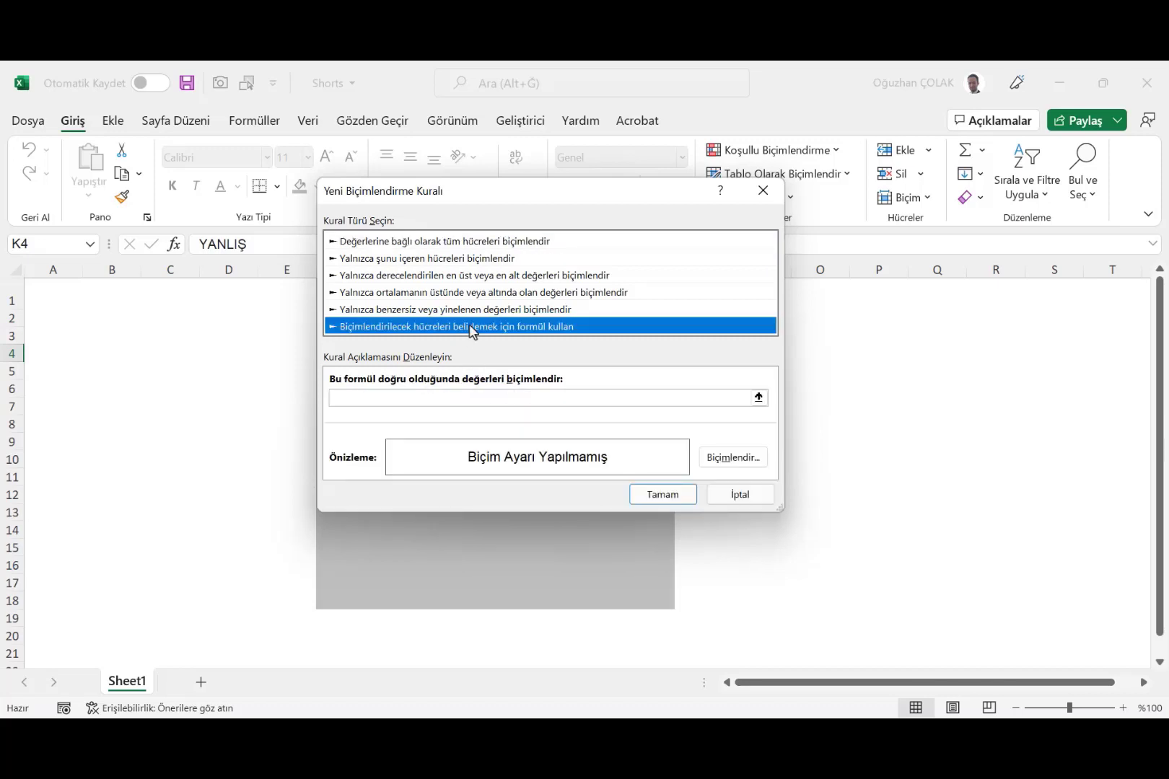
pyautogui.click(424, 400)
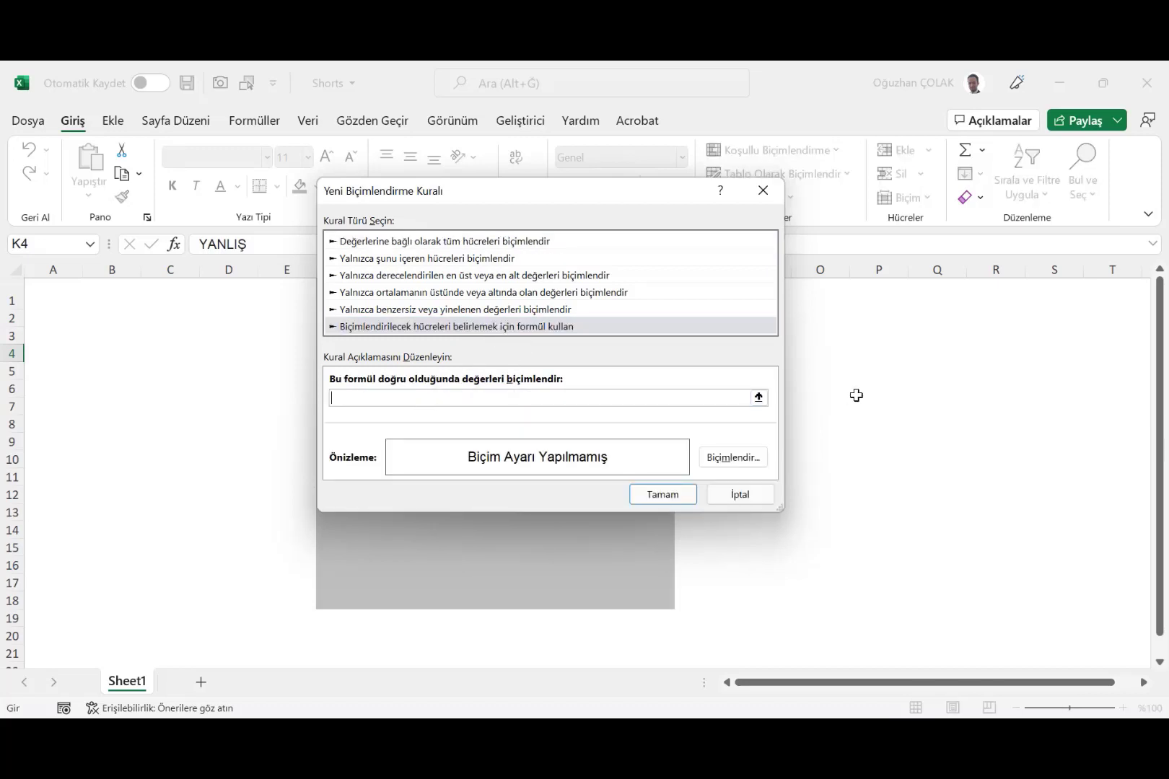
pyautogui.click(759, 397)
pyautogui.click(592, 352)
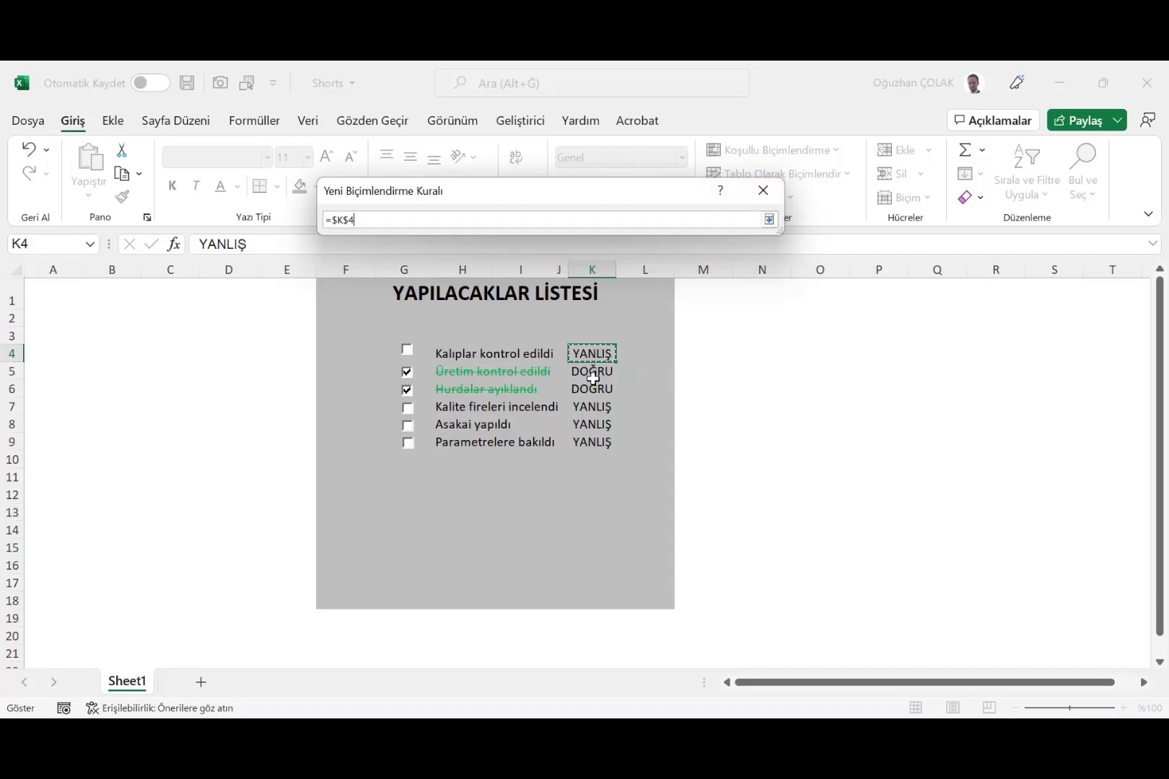
pyautogui.write('=DOĞRU')
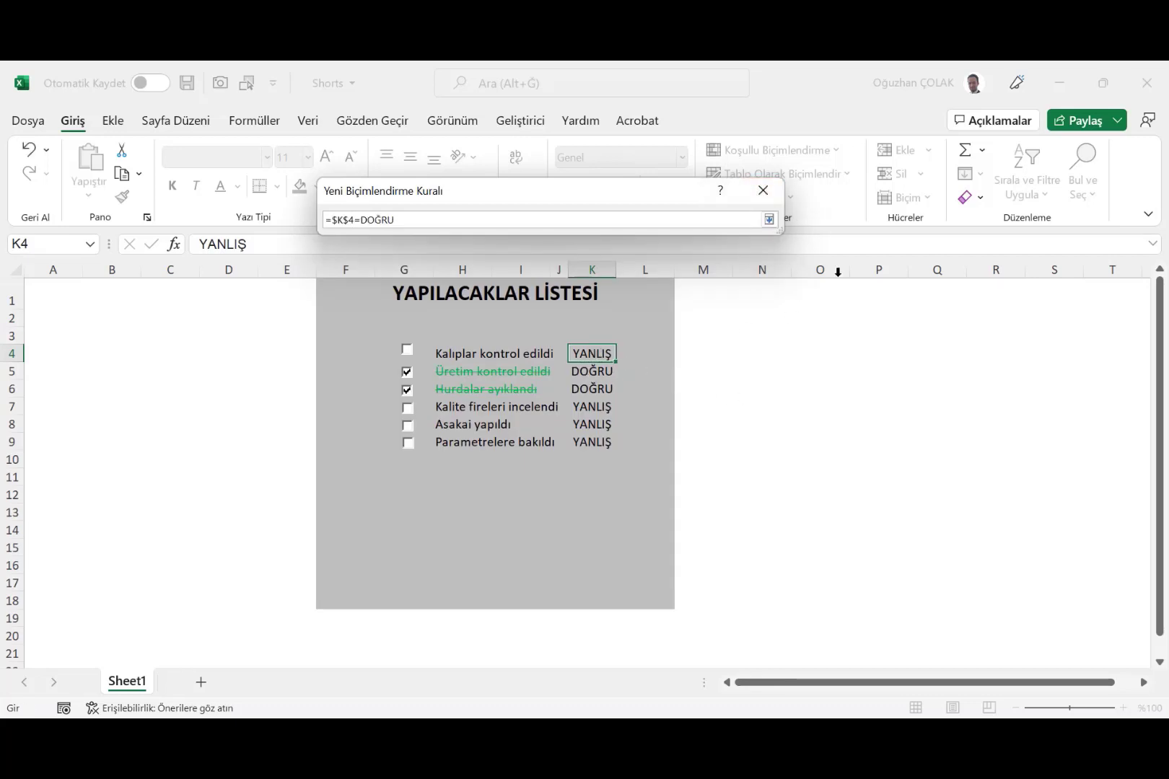
pyautogui.click(769, 220)
# Step: Format the rule with green strikethrough text and save it
pyautogui.click(732, 462)
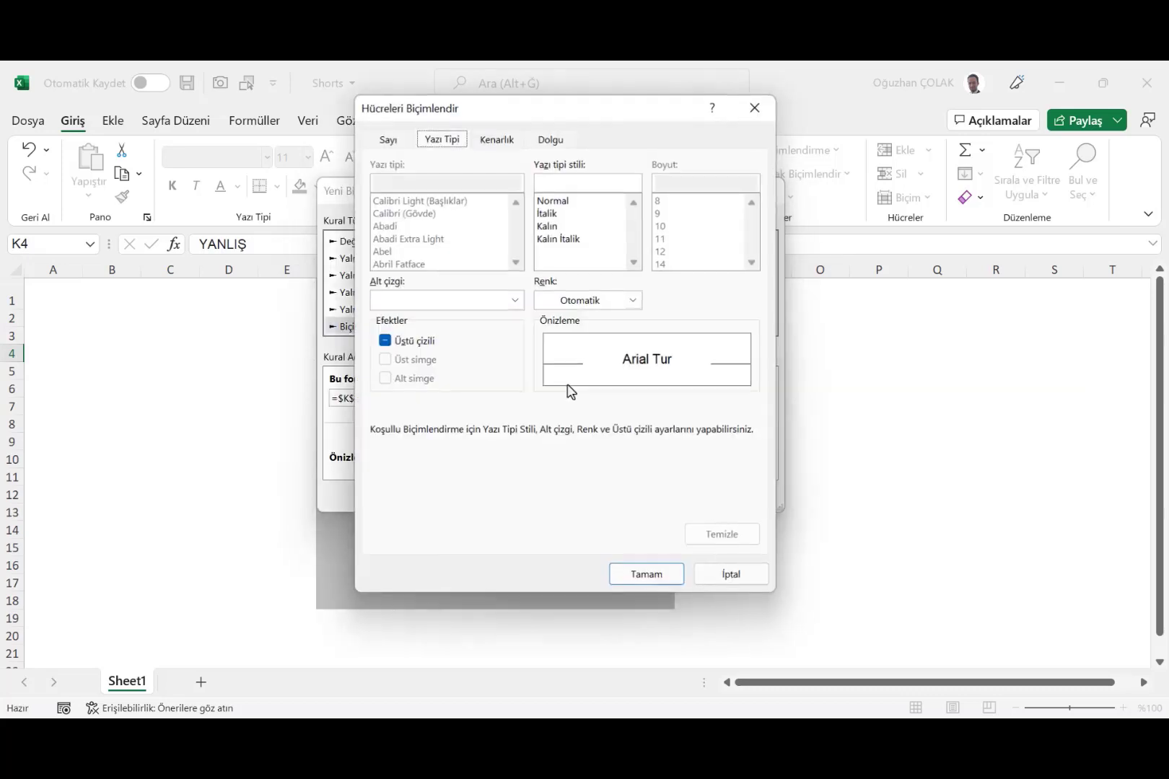
pyautogui.click(634, 300)
pyautogui.click(623, 498)
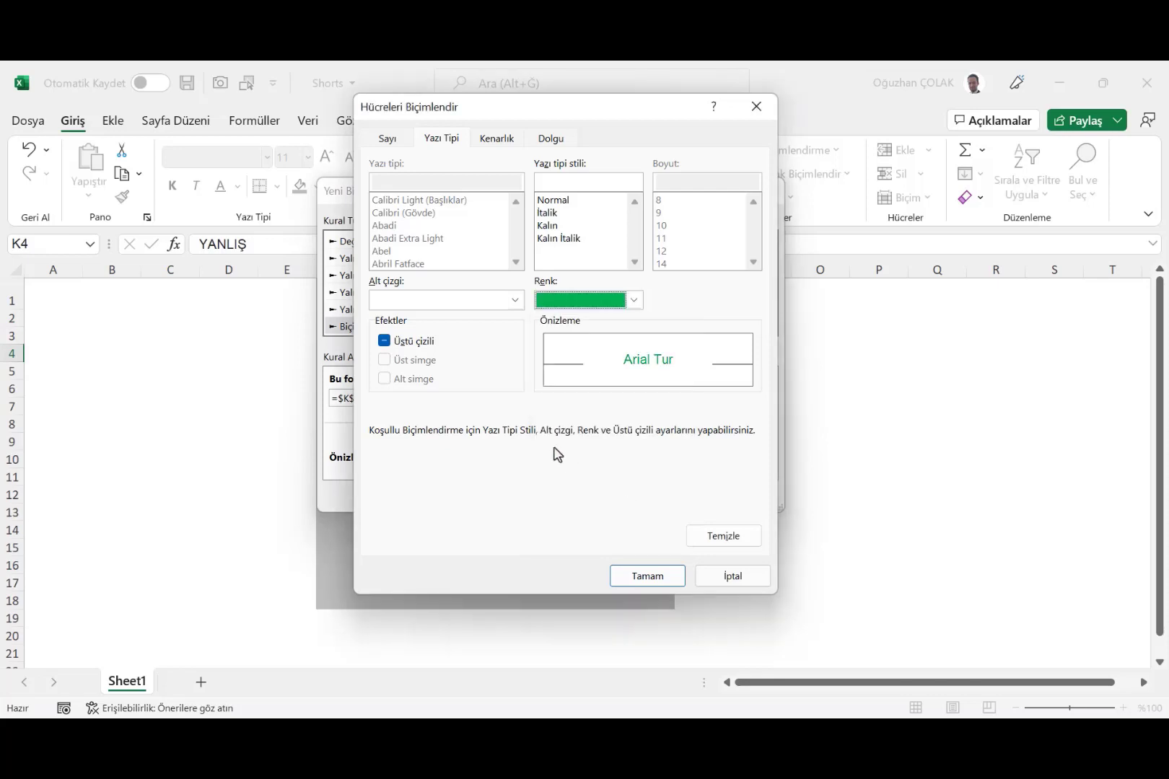
pyautogui.click(384, 342)
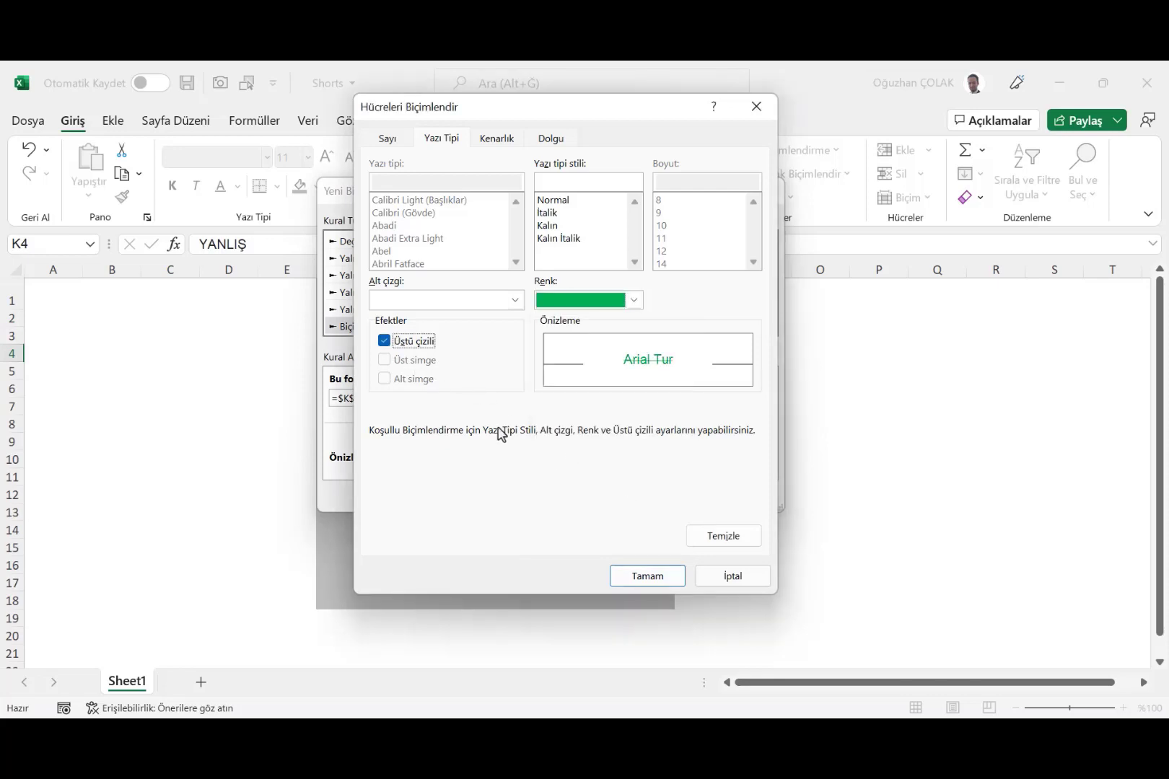
pyautogui.click(643, 581)
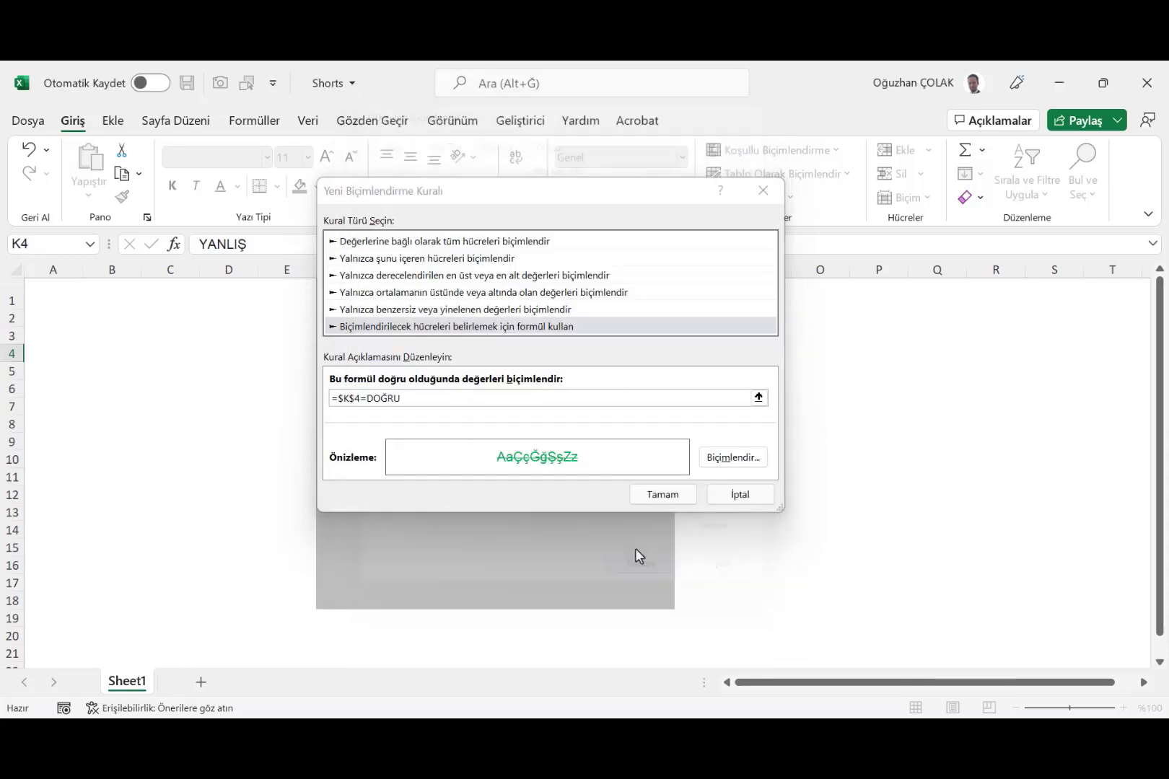
pyautogui.click(635, 495)
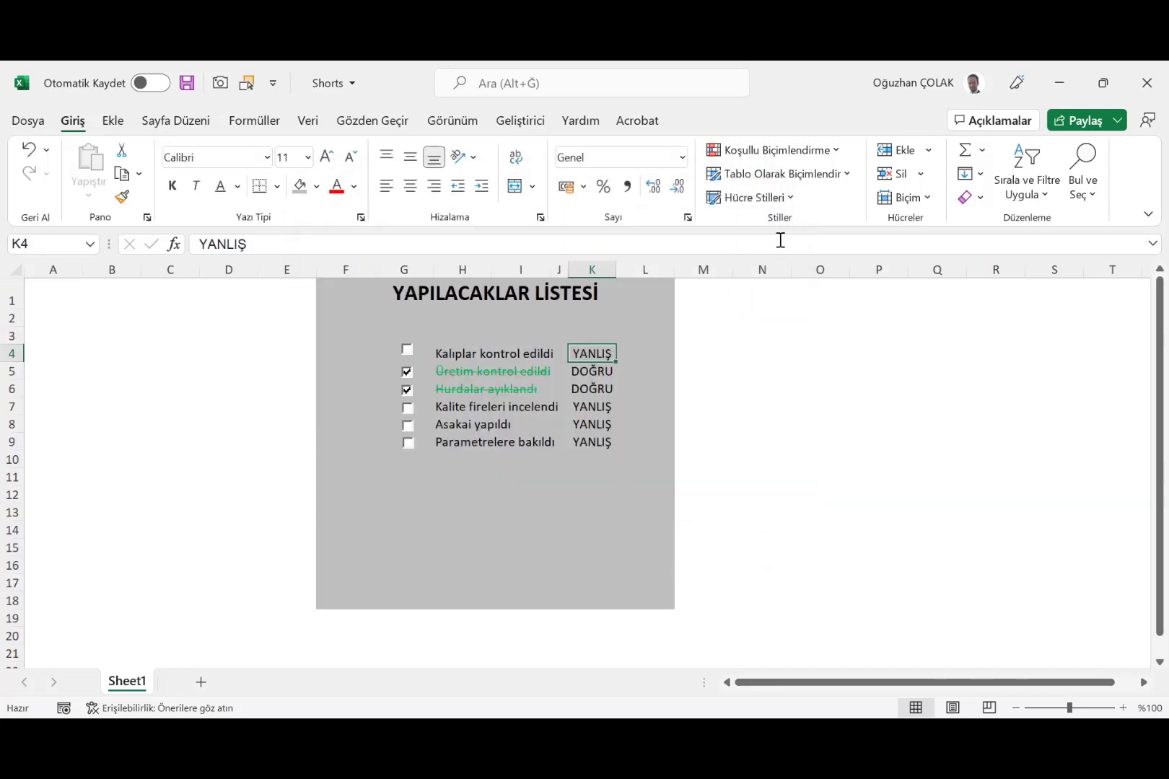
# Step: In Manage Rules, change the rule's Applies to range from =$K$4 to =$H$4
pyautogui.click(808, 150)
pyautogui.click(765, 452)
pyautogui.click(614, 323)
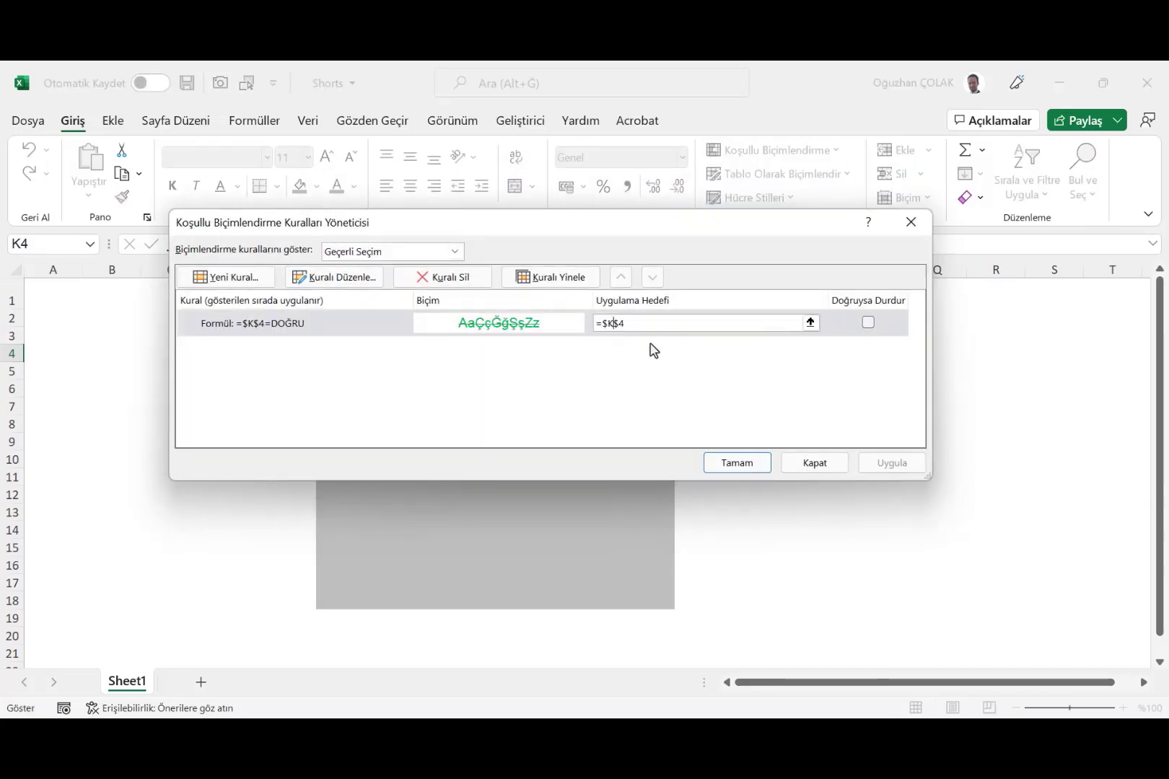
pyautogui.press('BackSpace')
pyautogui.click(743, 465)
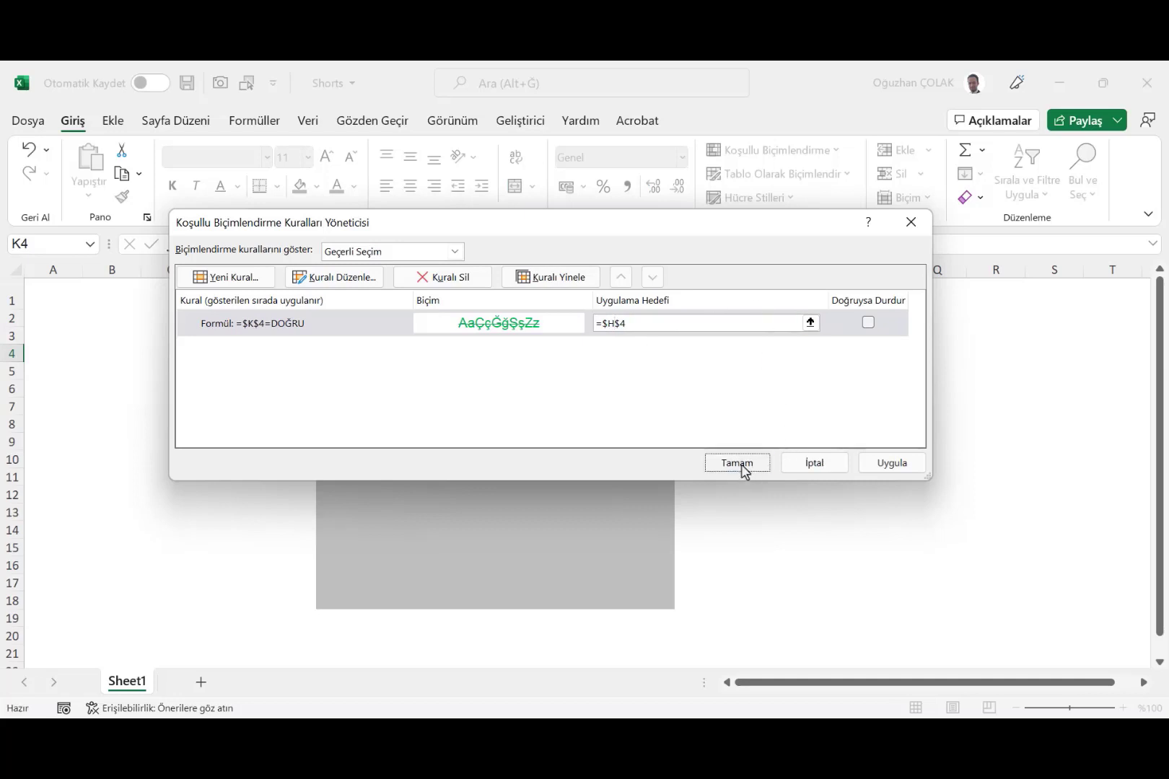
# Step: Toggle the Kalıplar kontrol edildi checkbox to test the rule, then tick Asakai yapıldı
pyautogui.click(406, 352)
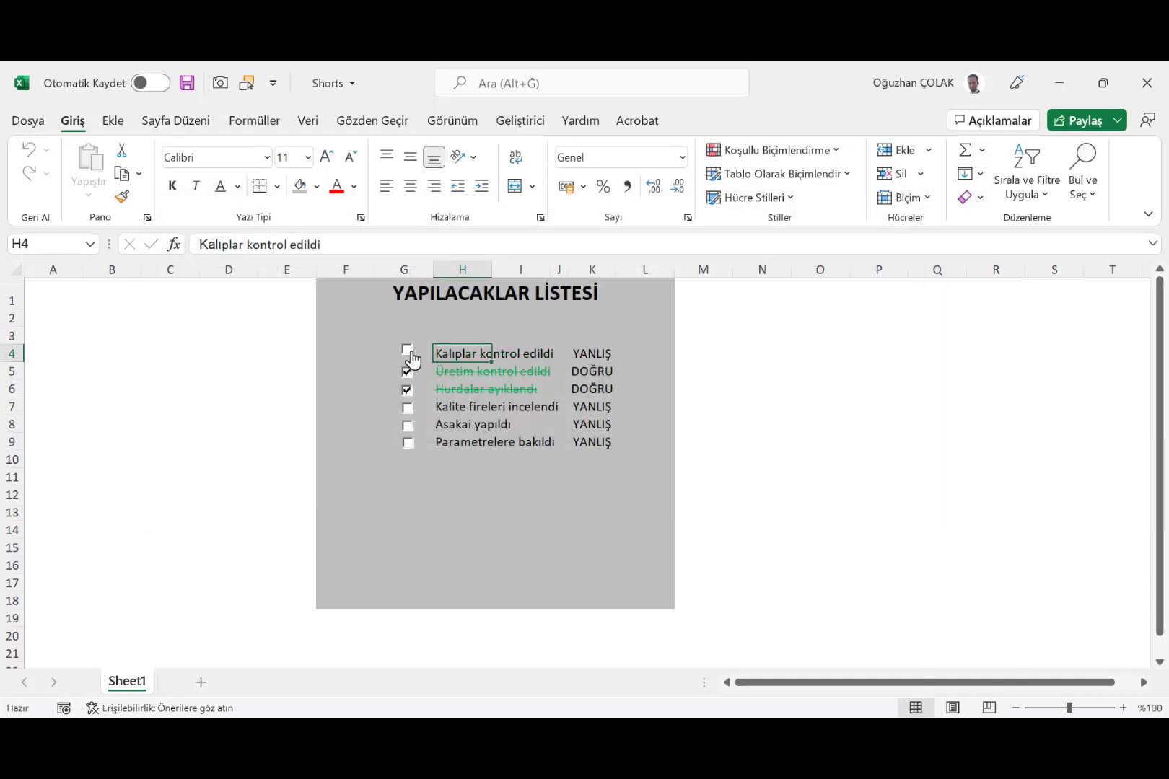
pyautogui.click(410, 354)
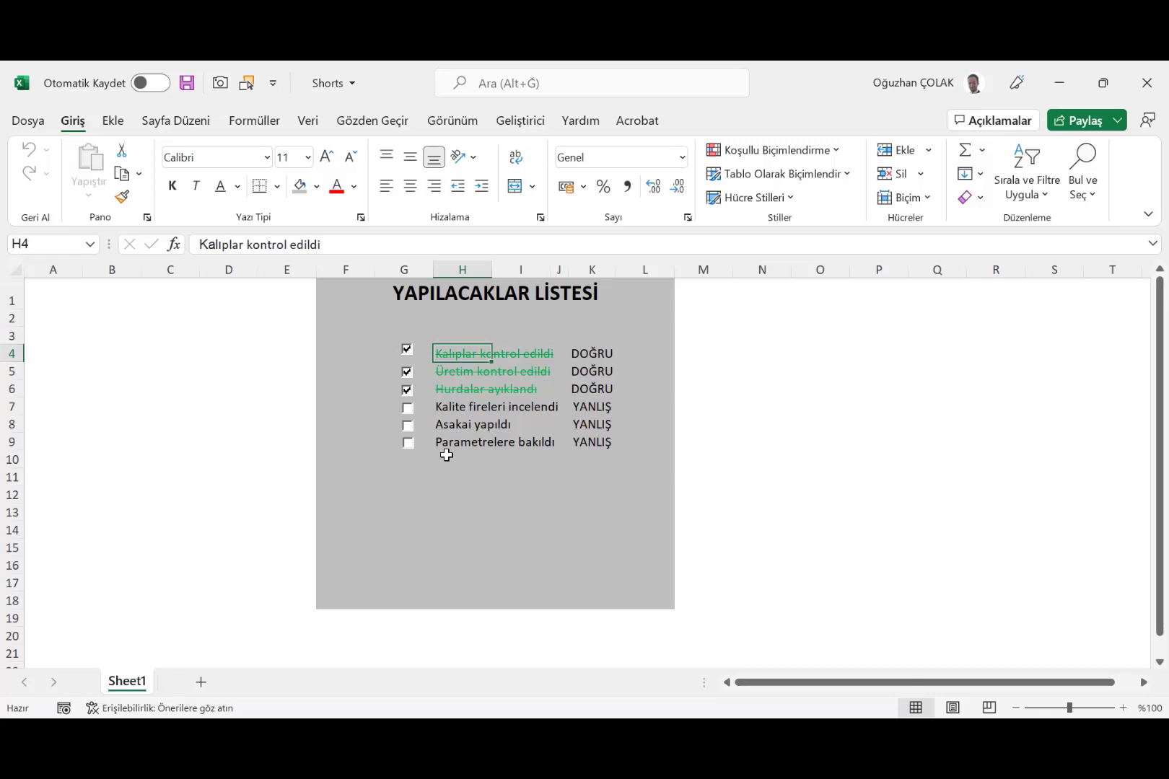
pyautogui.click(407, 428)
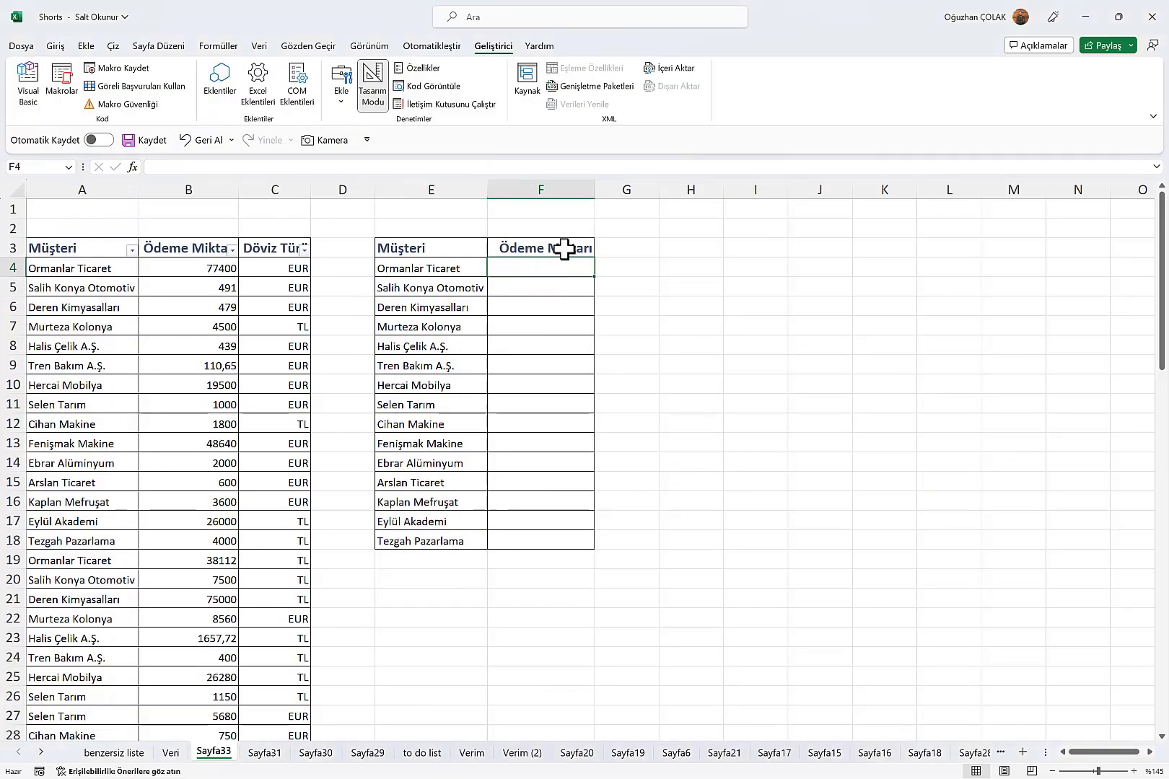
# Step: Draw a Form Controls option button above column E and label it TL
pyautogui.click(341, 81)
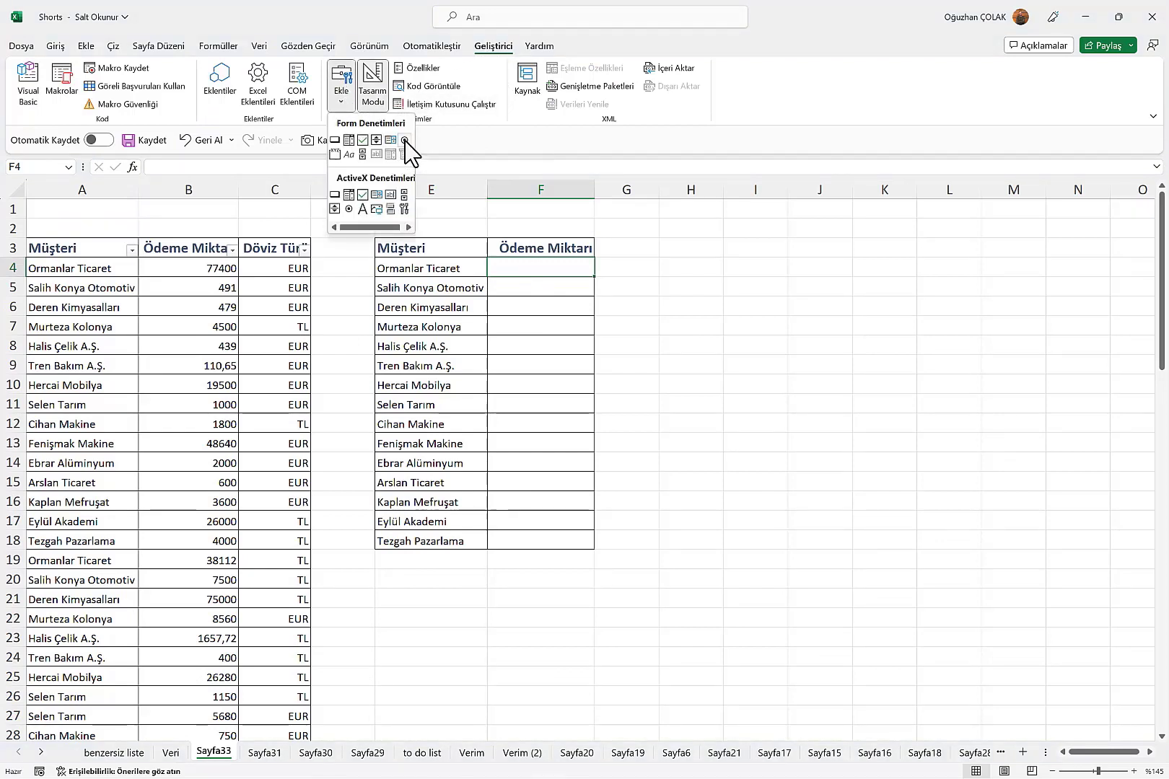
pyautogui.click(405, 140)
pyautogui.moveTo(413, 209); pyautogui.dragTo(474, 230)
pyautogui.click(431, 220)
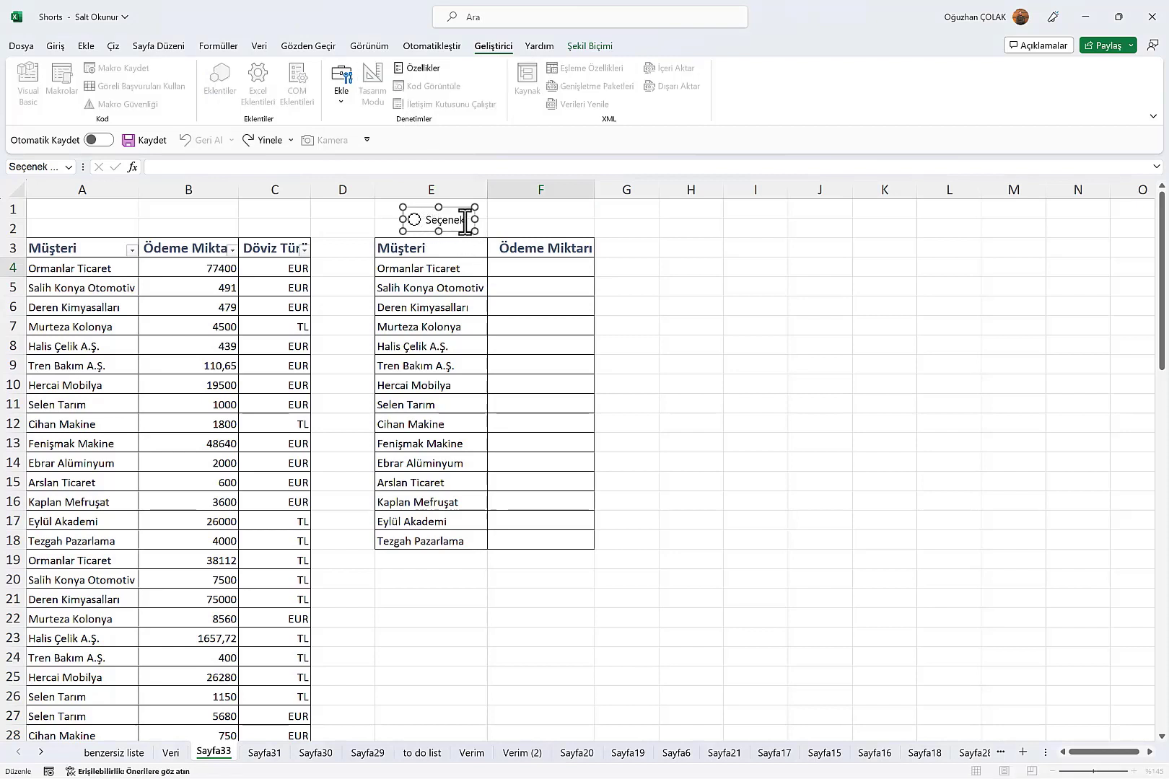
pyautogui.press('BackSpace')
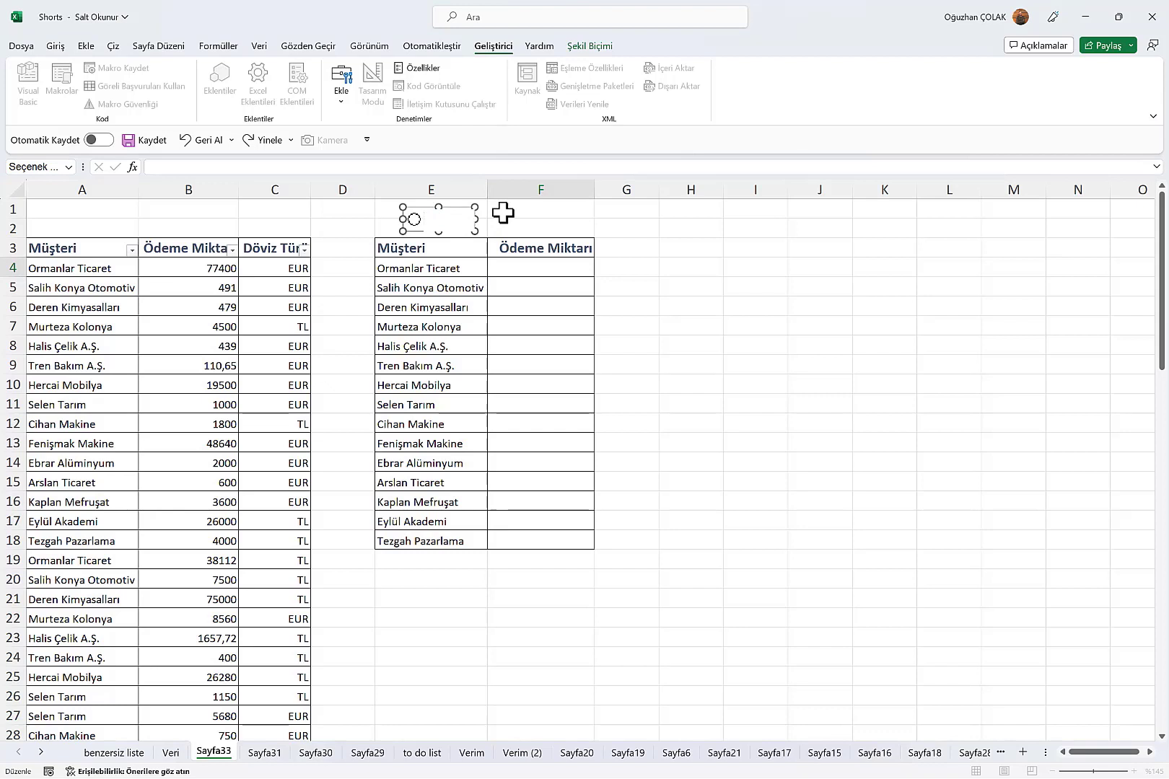
pyautogui.write('TL')
pyautogui.click(521, 306)
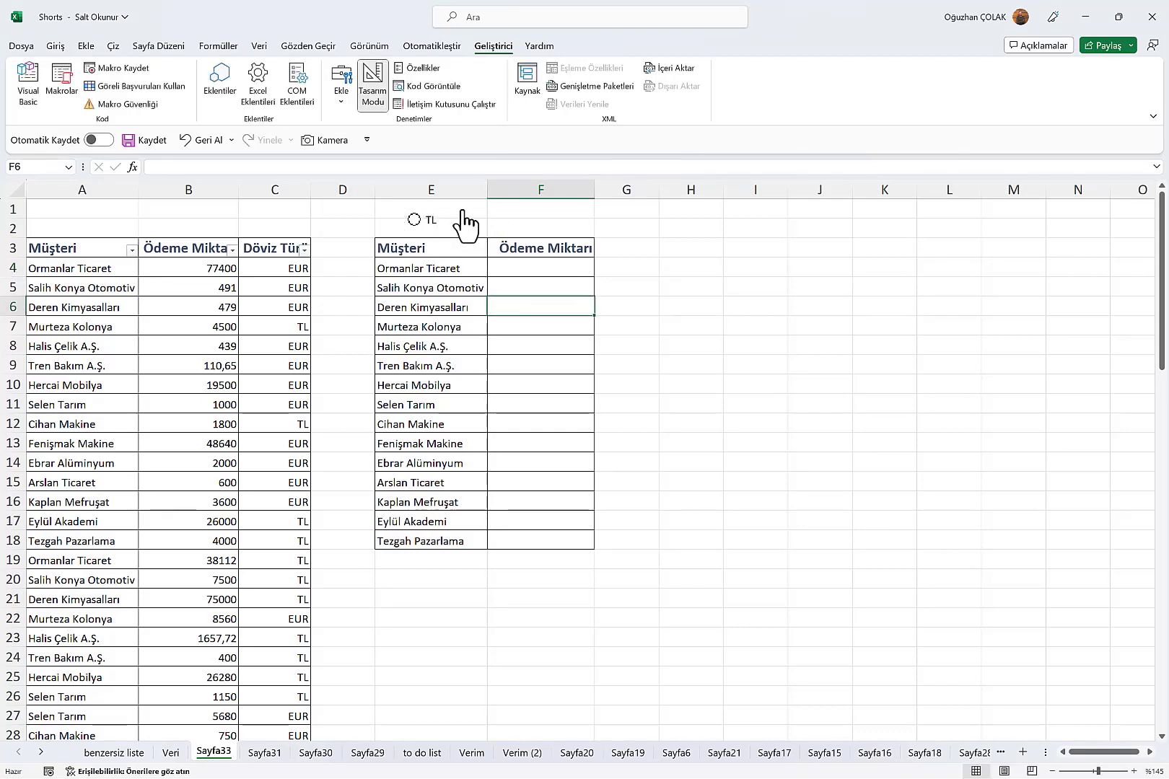
# Step: Paste a copy of the TL option button at F1 and relabel it EUR
pyautogui.rightClick(439, 215)
pyautogui.click(425, 212)
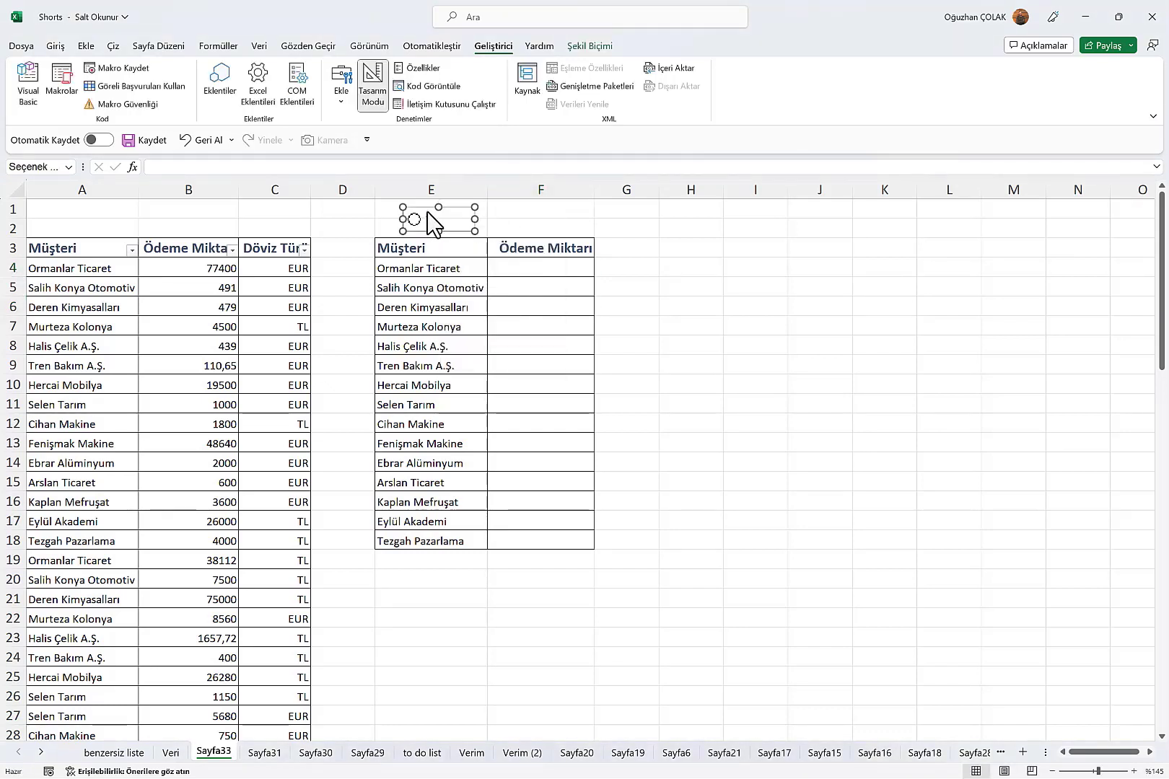
pyautogui.click(514, 215)
pyautogui.hotkey('ctrl', 'v')
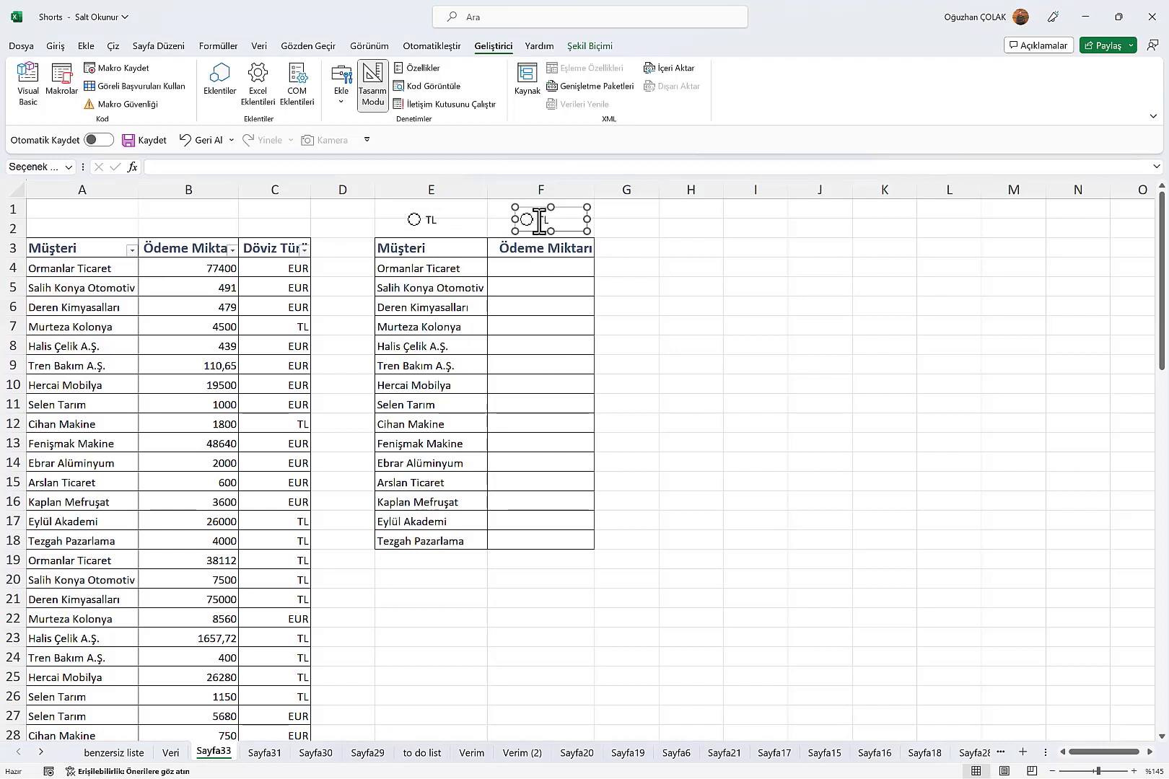
pyautogui.click(539, 221)
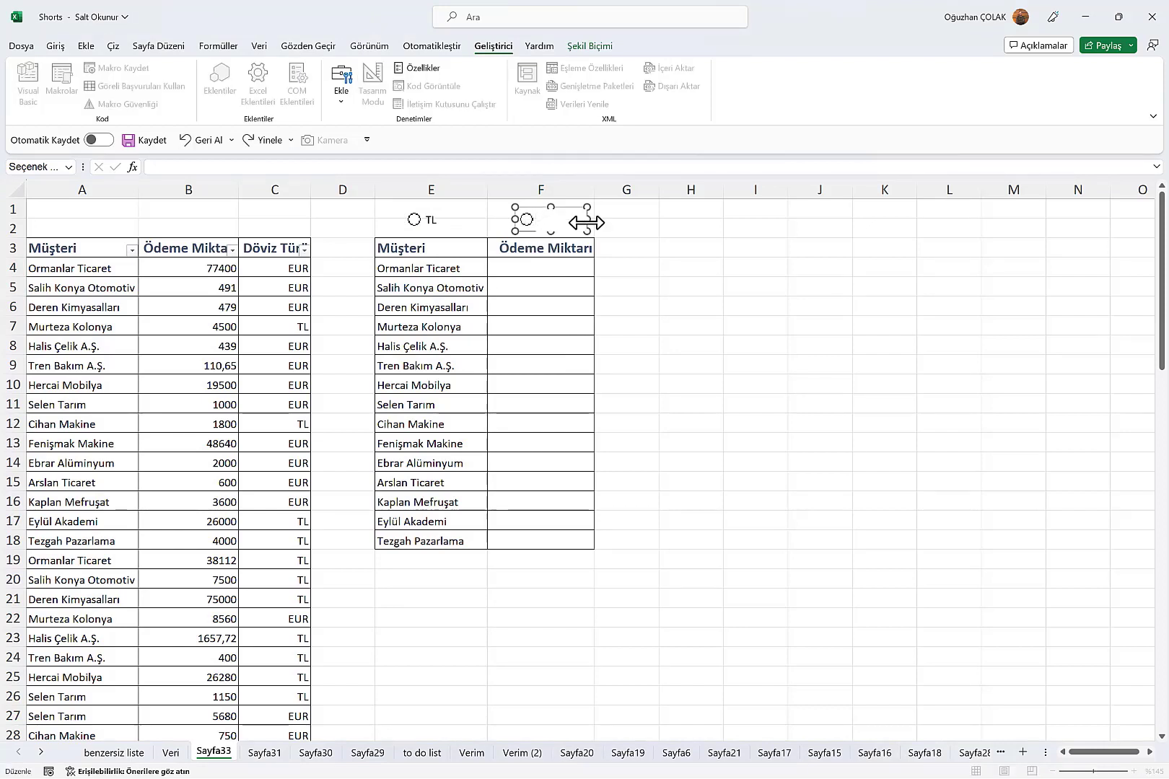
pyautogui.write('EUR')
pyautogui.click(632, 292)
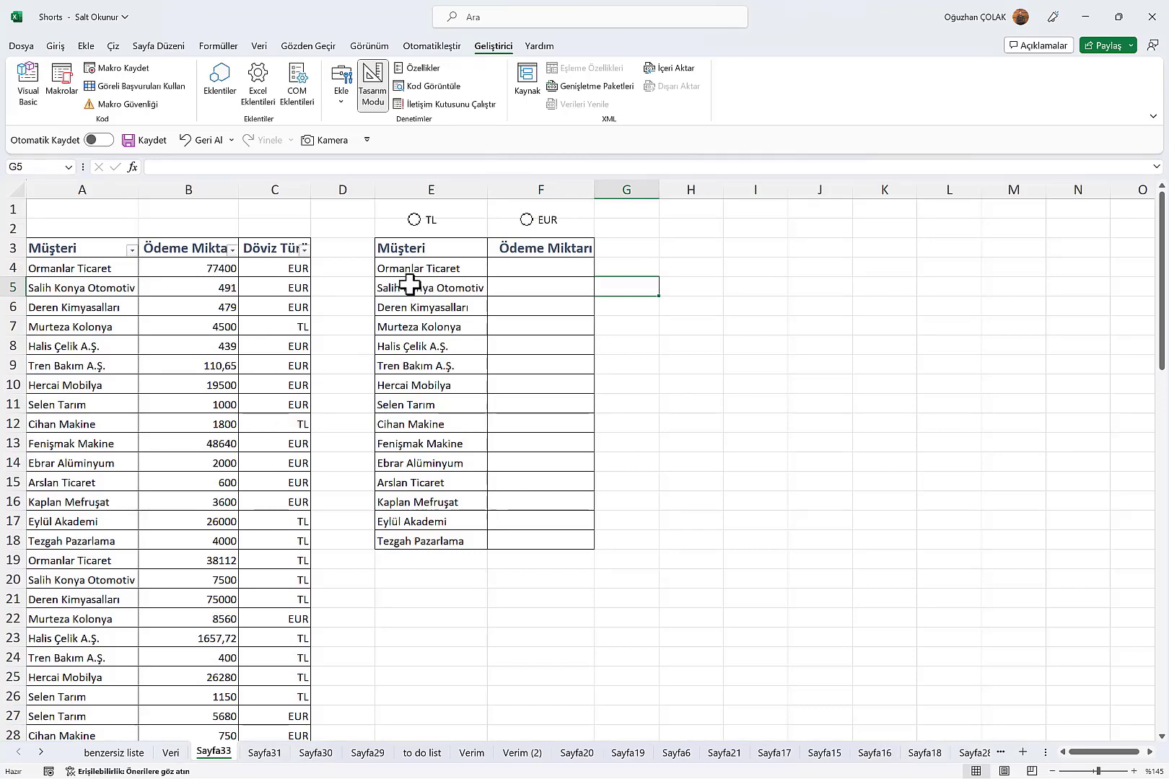
pyautogui.rightClick(436, 217)
# Step: Set the option buttons' cell link to $G$1, then choose TL and EUR to verify G1 changes
pyautogui.click(491, 373)
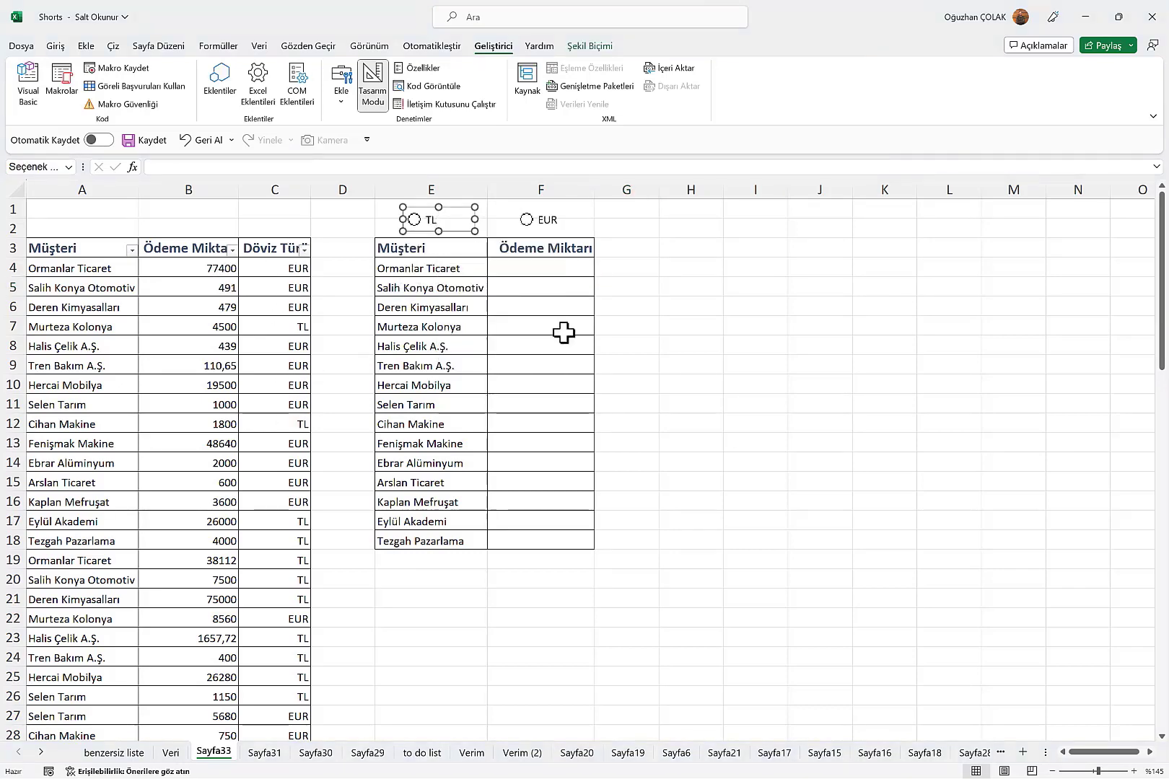
pyautogui.click(754, 201)
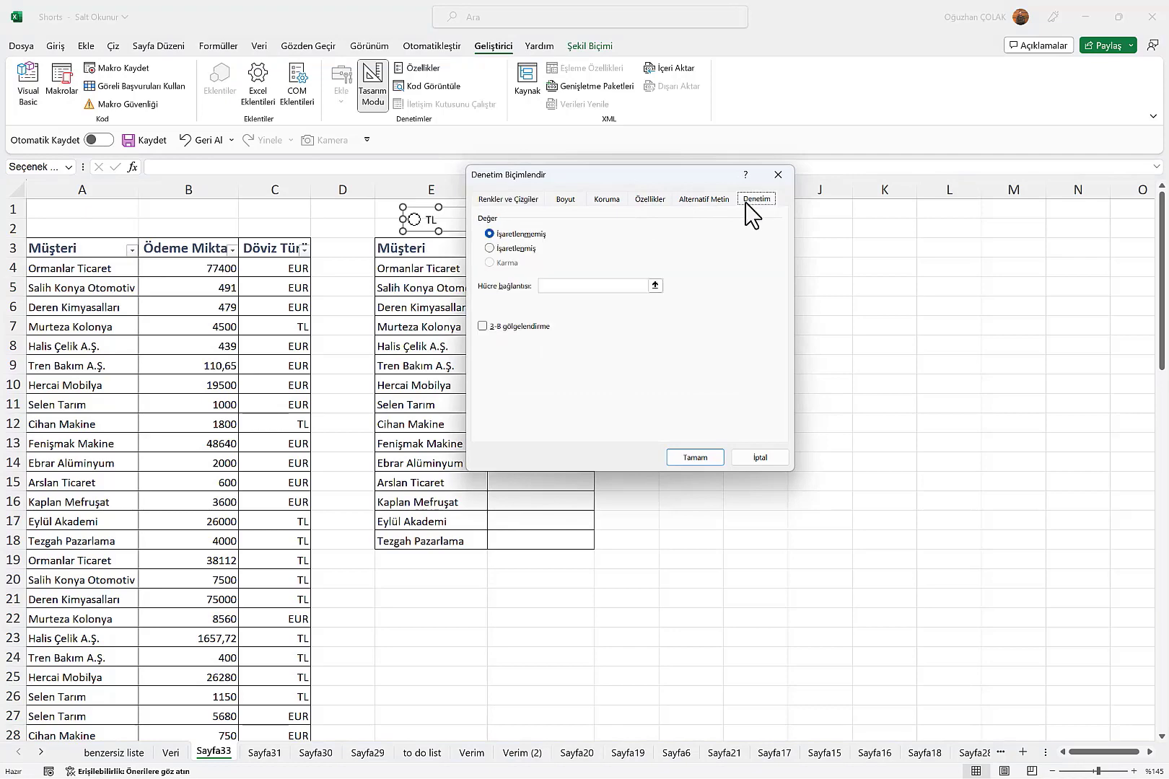
pyautogui.click(567, 285)
pyautogui.moveTo(606, 180); pyautogui.dragTo(733, 288)
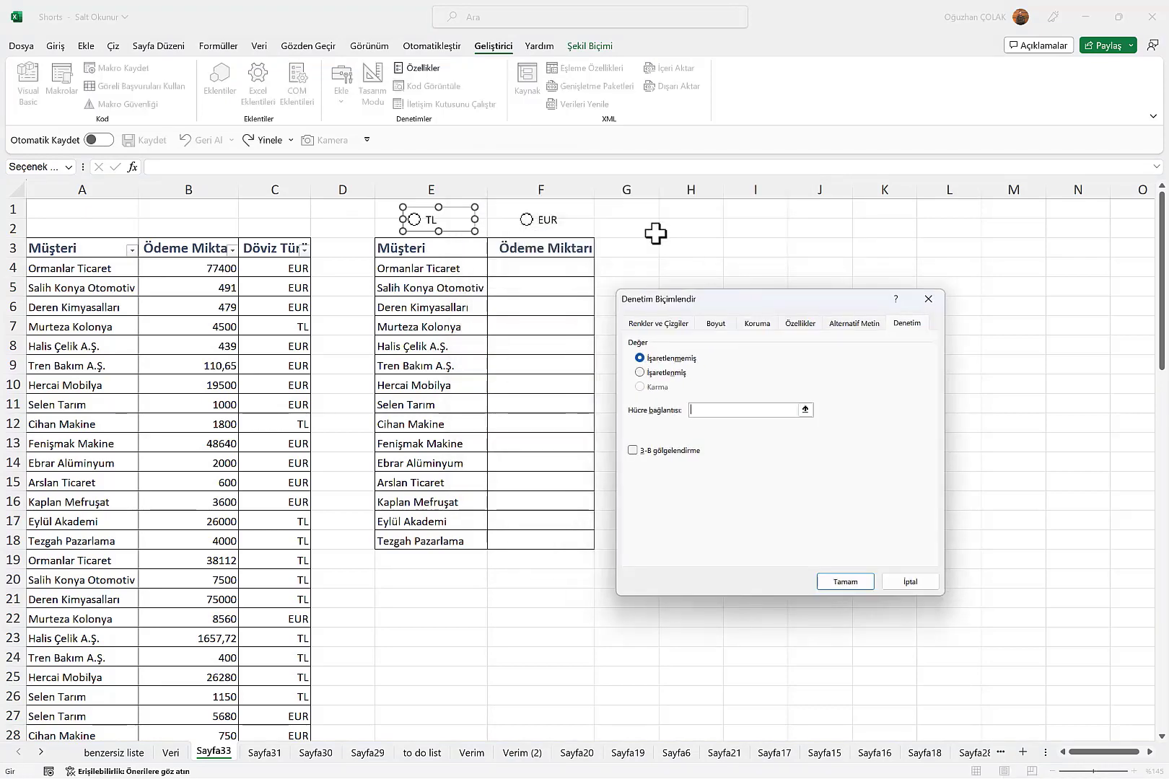
pyautogui.click(633, 209)
pyautogui.press('Return')
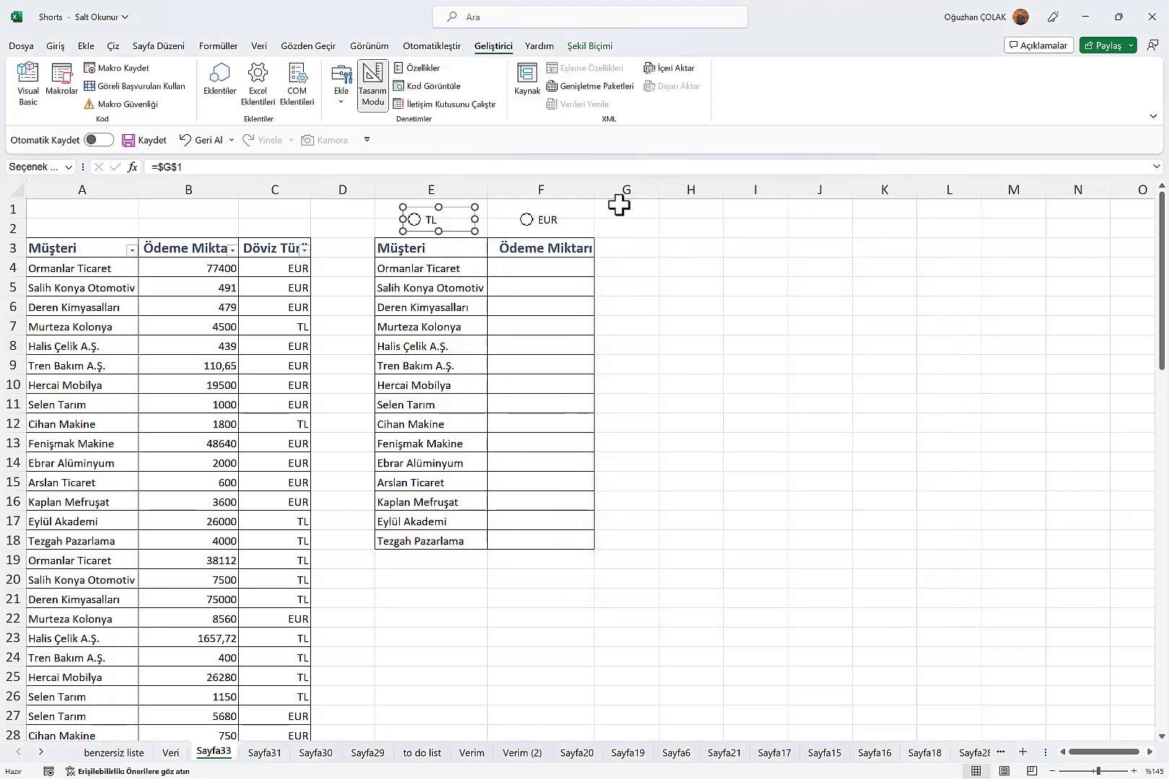
pyautogui.click(618, 206)
pyautogui.click(413, 219)
pyautogui.click(526, 219)
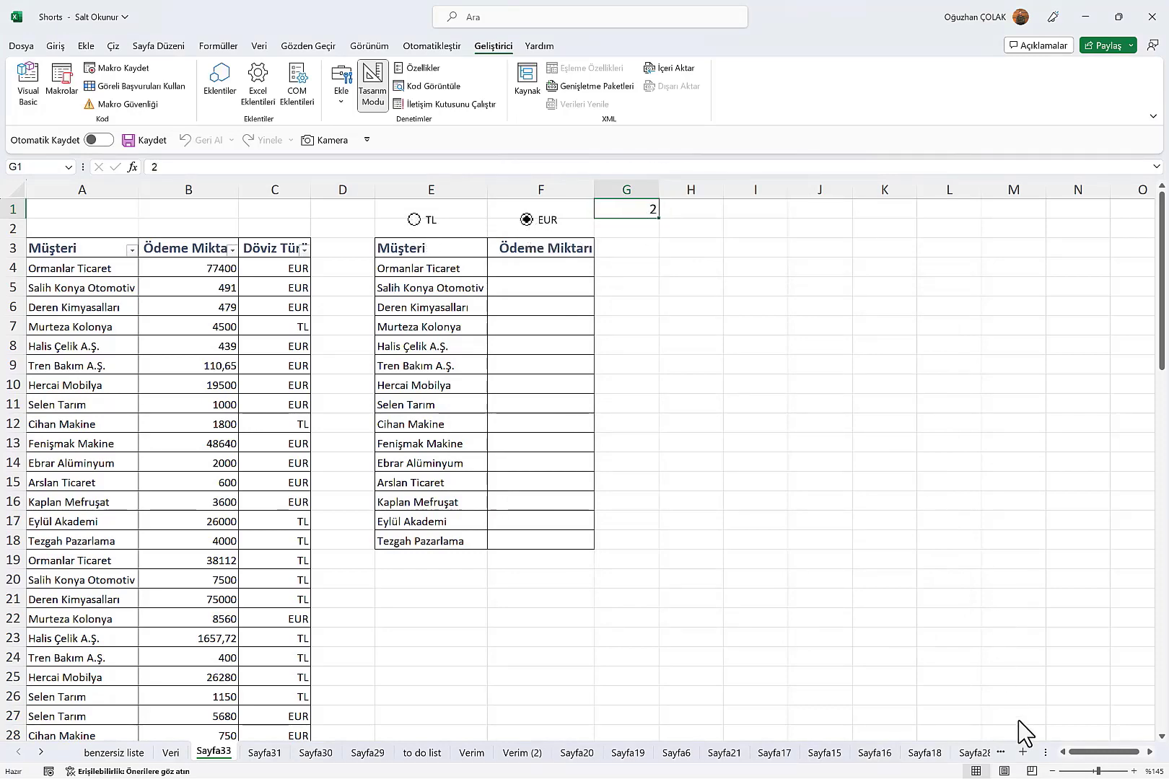
# Step: In F4, start an EĞER formula testing $G$1=1 and insert ÇOKETOPLA
pyautogui.click(541, 272)
pyautogui.write('=')
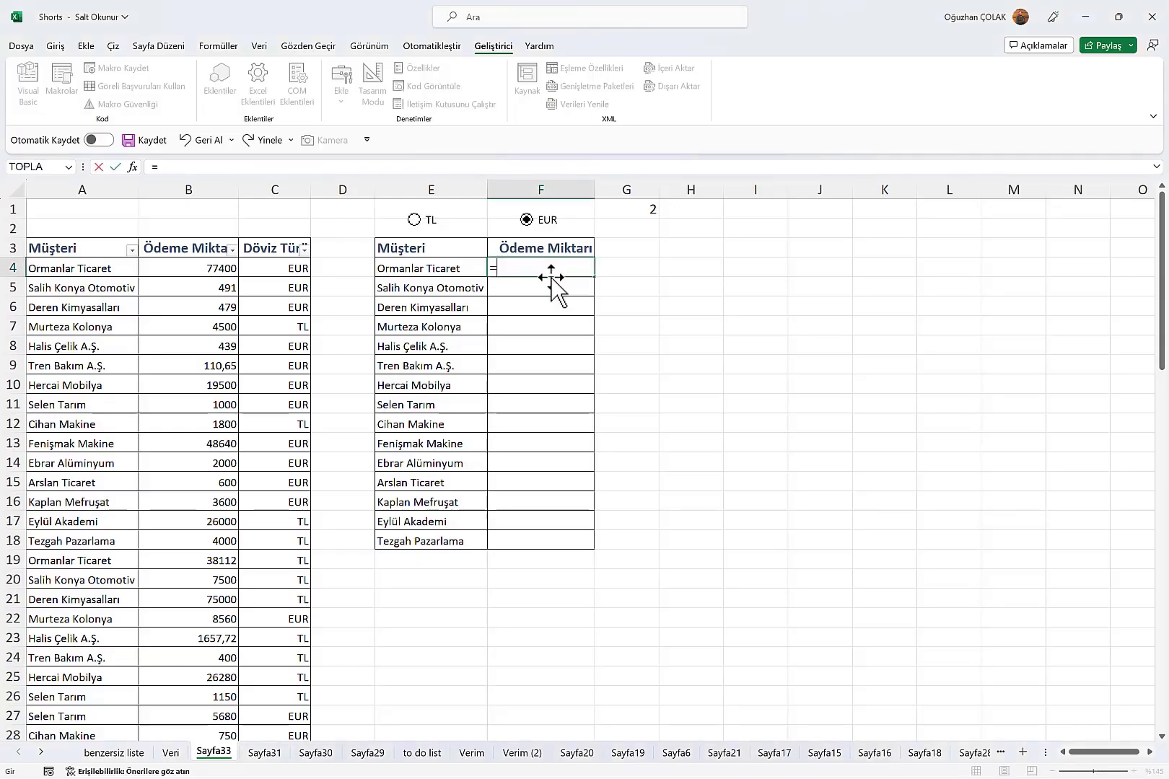
pyautogui.write('eğer')
pyautogui.press('Tab')
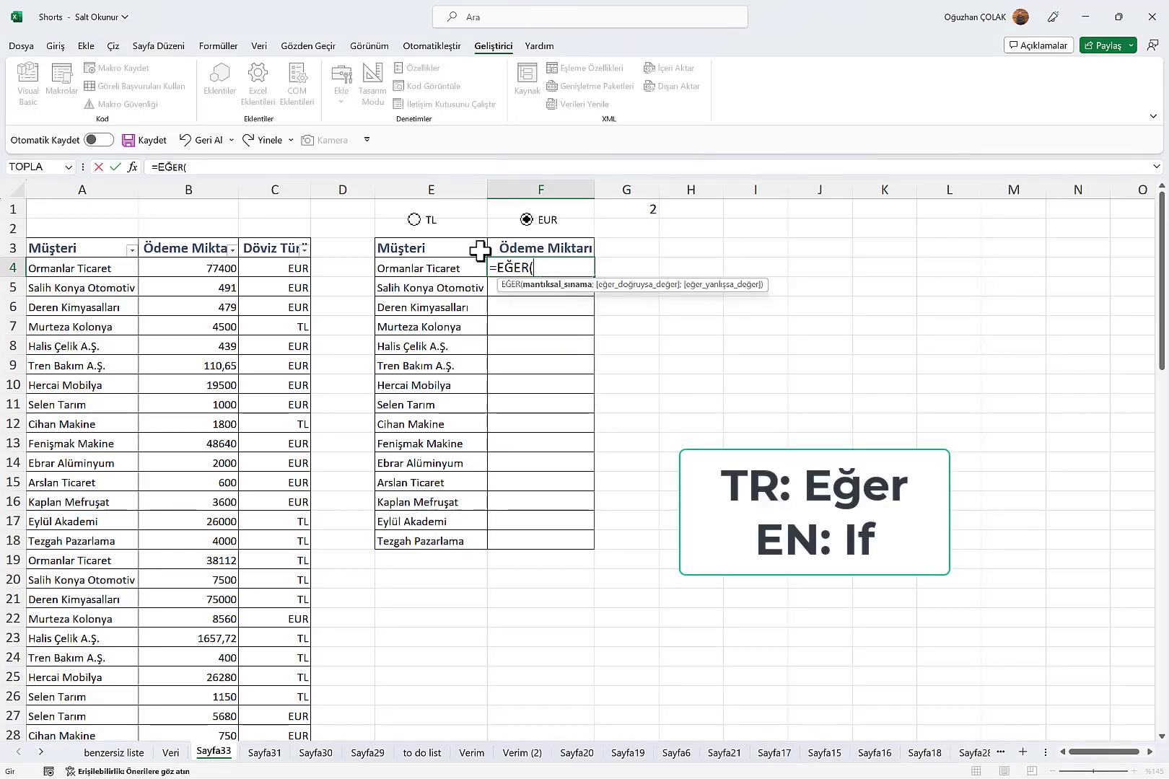
pyautogui.click(635, 216)
pyautogui.press('F4')
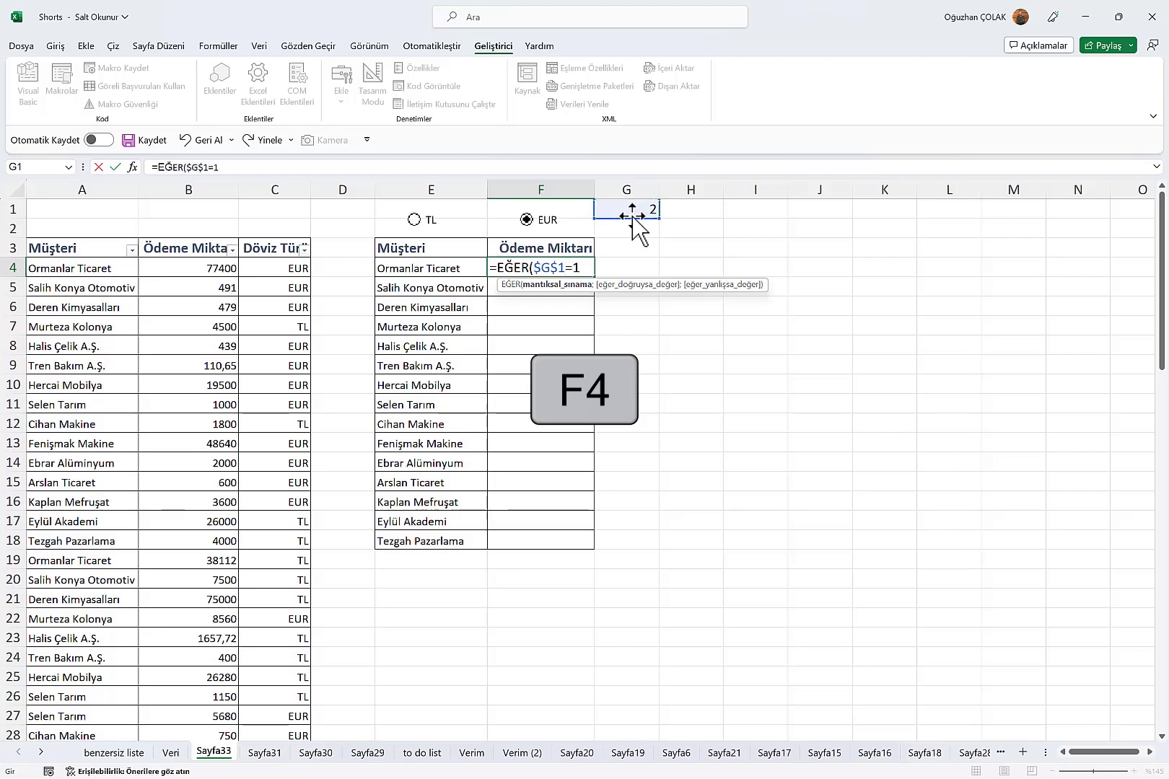
pyautogui.write(';ço')
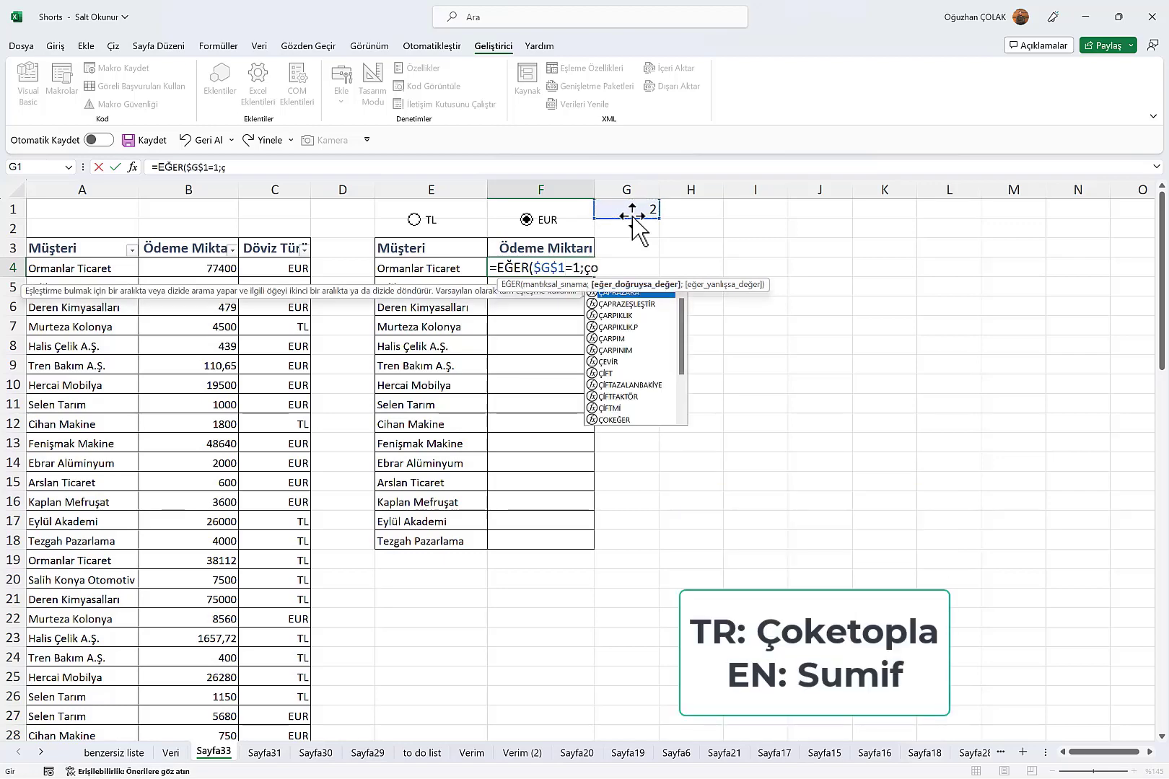
pyautogui.write('ketopla')
pyautogui.press('Tab')
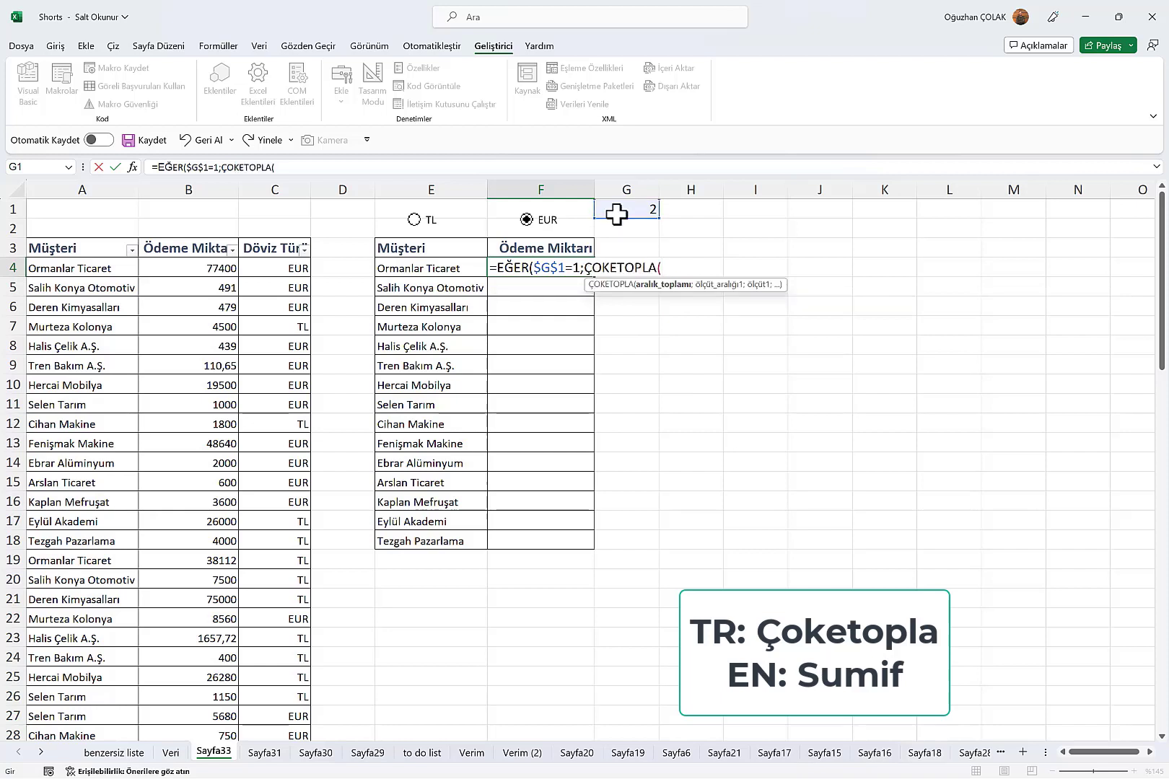
# Step: Fill ÇOKETOPLA with B:B, A:A, E4, C:C and "TL", then begin a nested EĞER
pyautogui.click(202, 189)
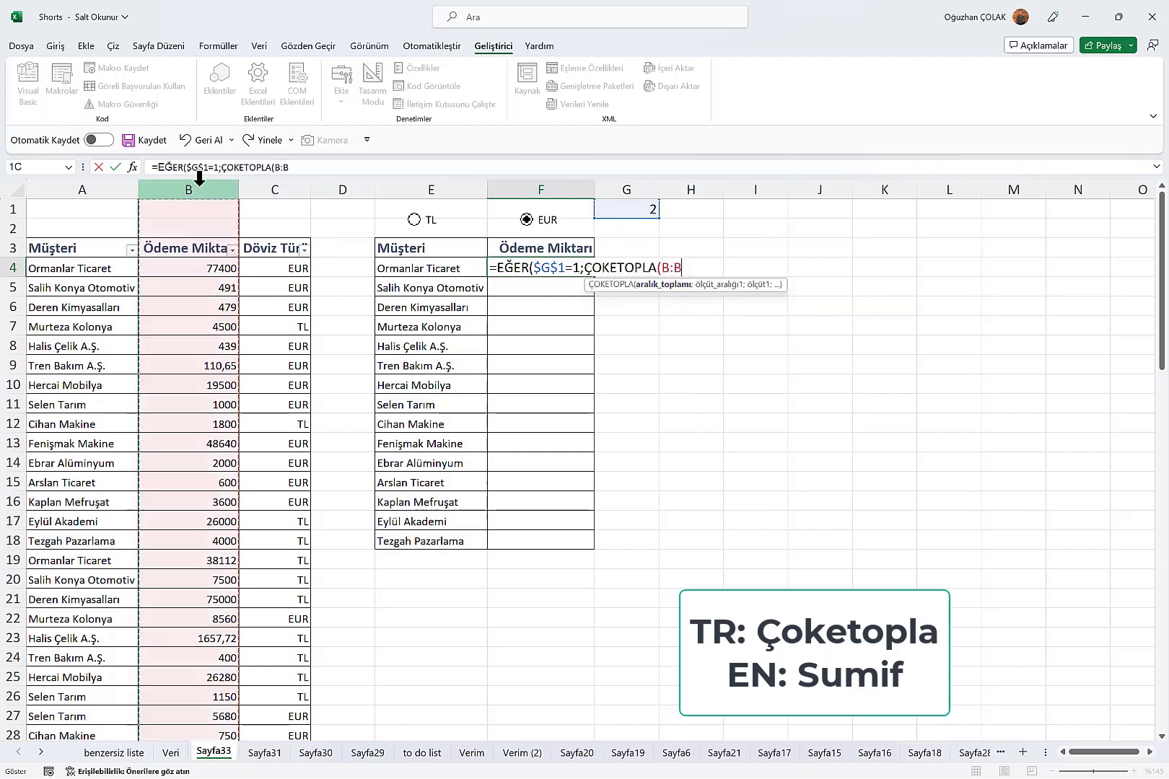
pyautogui.write(';')
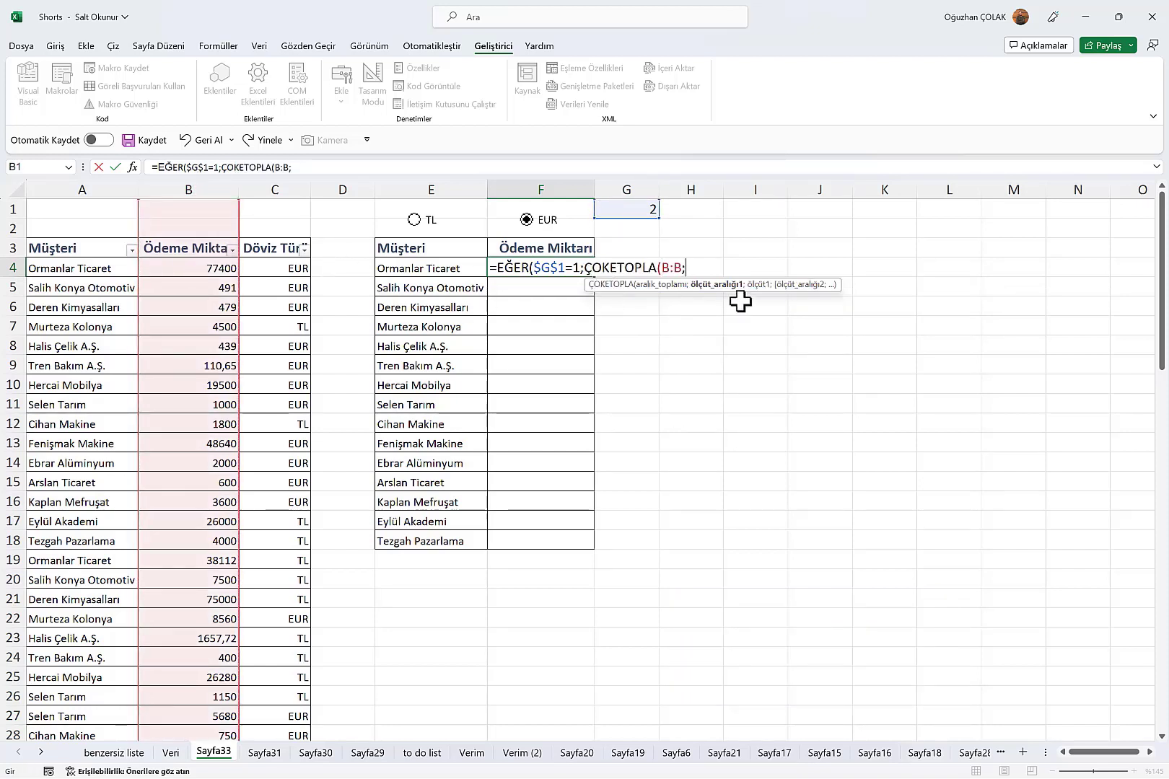
pyautogui.click(49, 187)
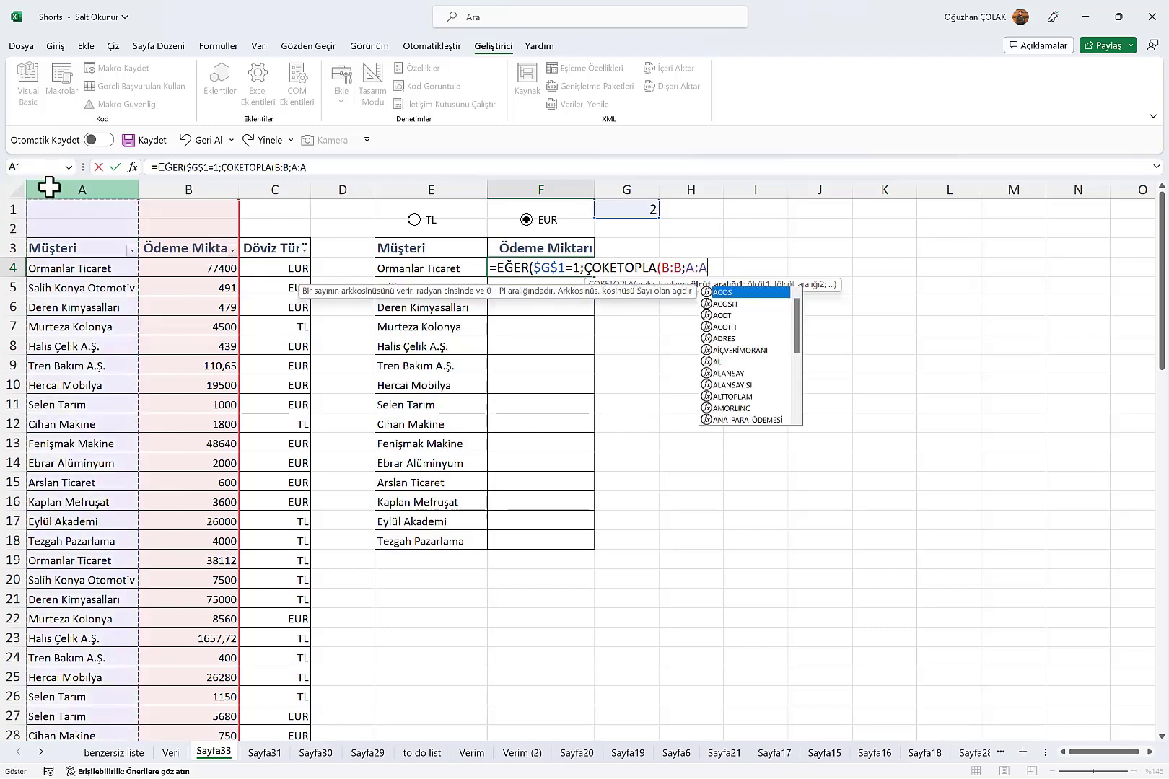
pyautogui.write(';')
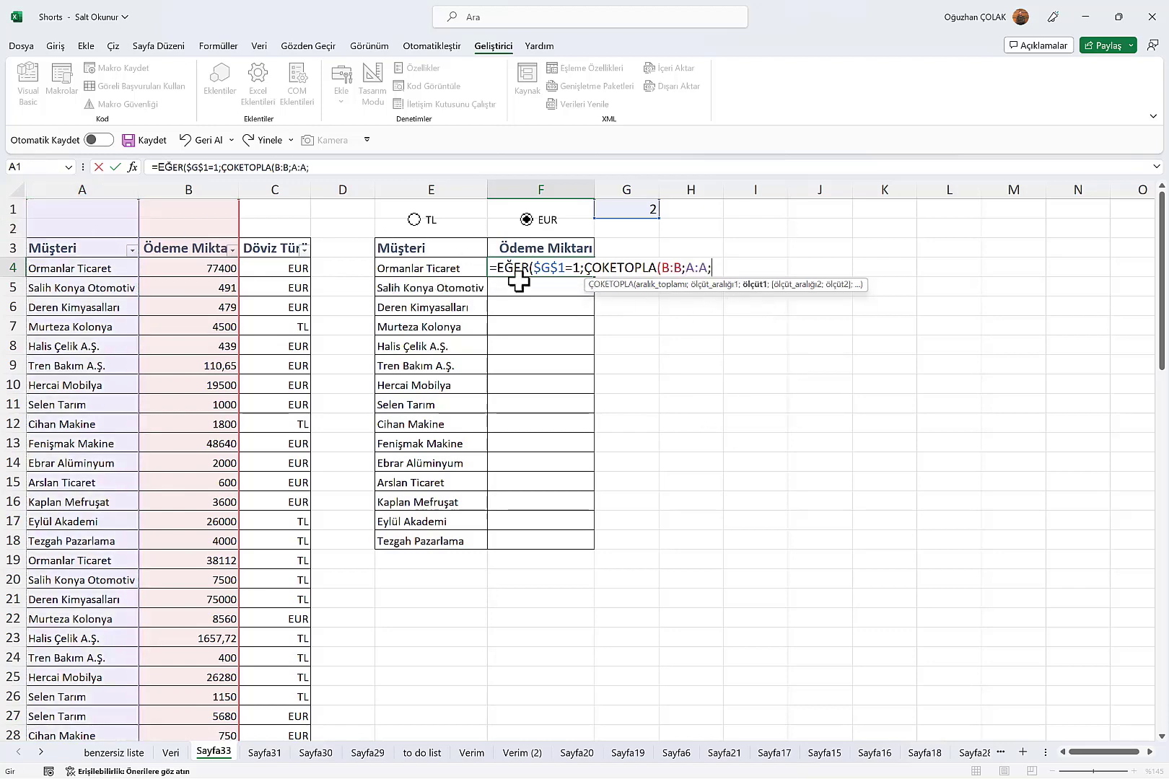
pyautogui.click(411, 265)
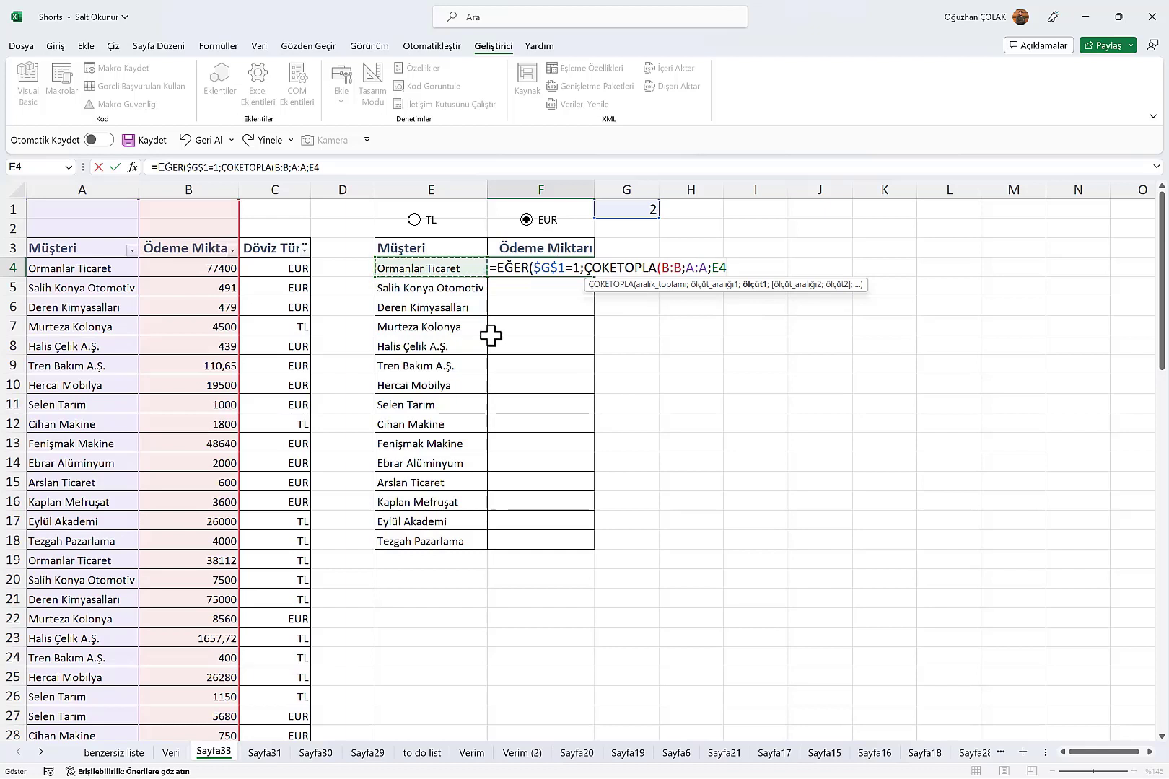
pyautogui.write(';')
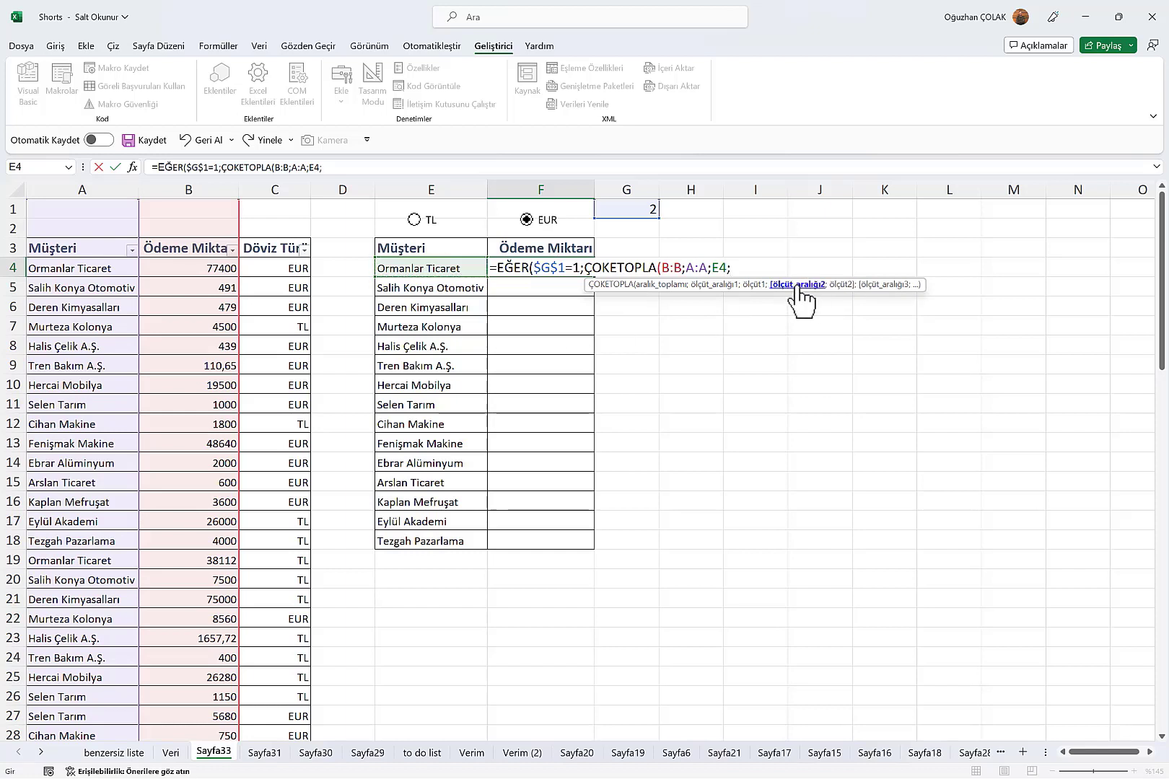
pyautogui.click(289, 189)
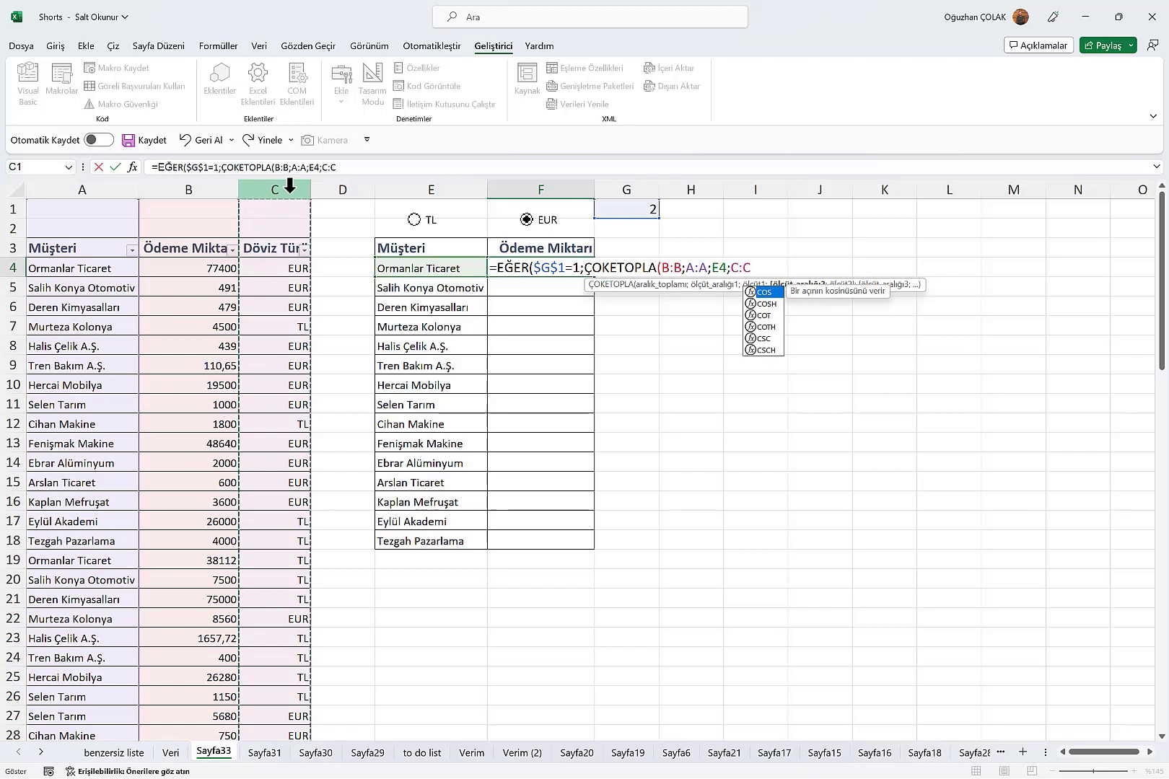
pyautogui.write(';"TL')
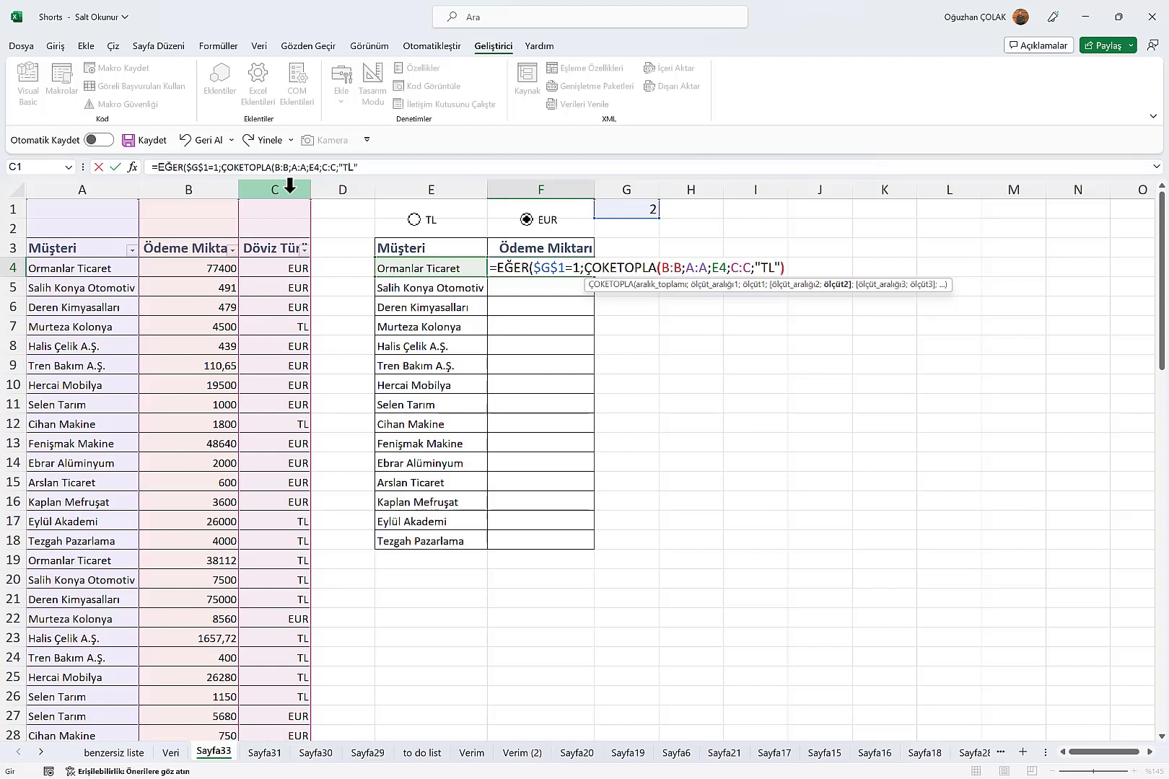
pyautogui.write(');')
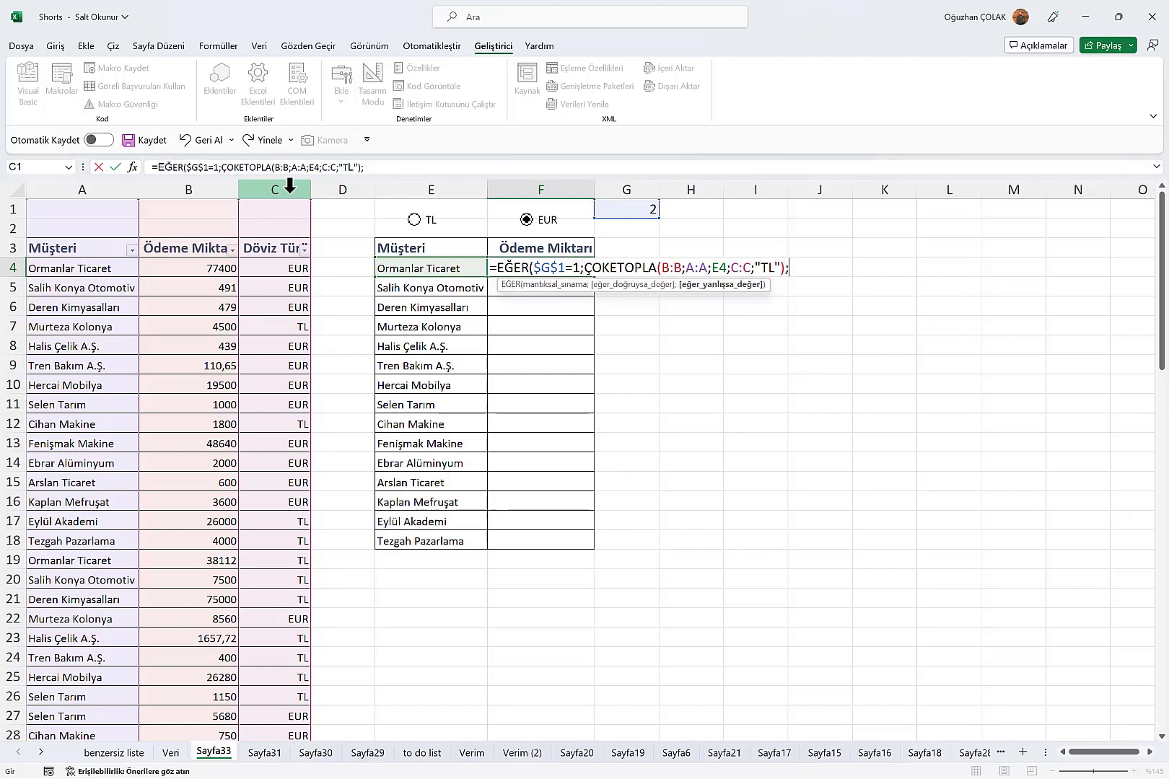
pyautogui.write('eğer')
# Step: Make the nested EĞER test $G$1=2 and insert ÇOKETOPLA for the EUR branch
pyautogui.press('Tab')
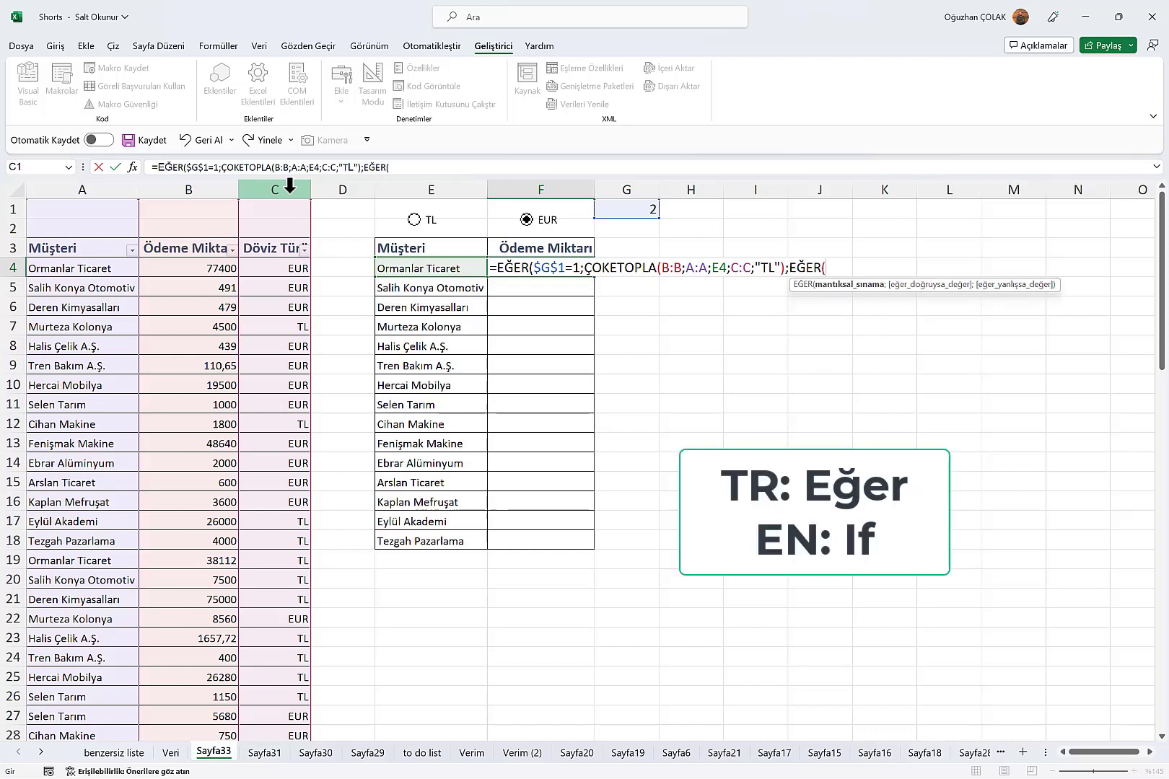
pyautogui.click(613, 210)
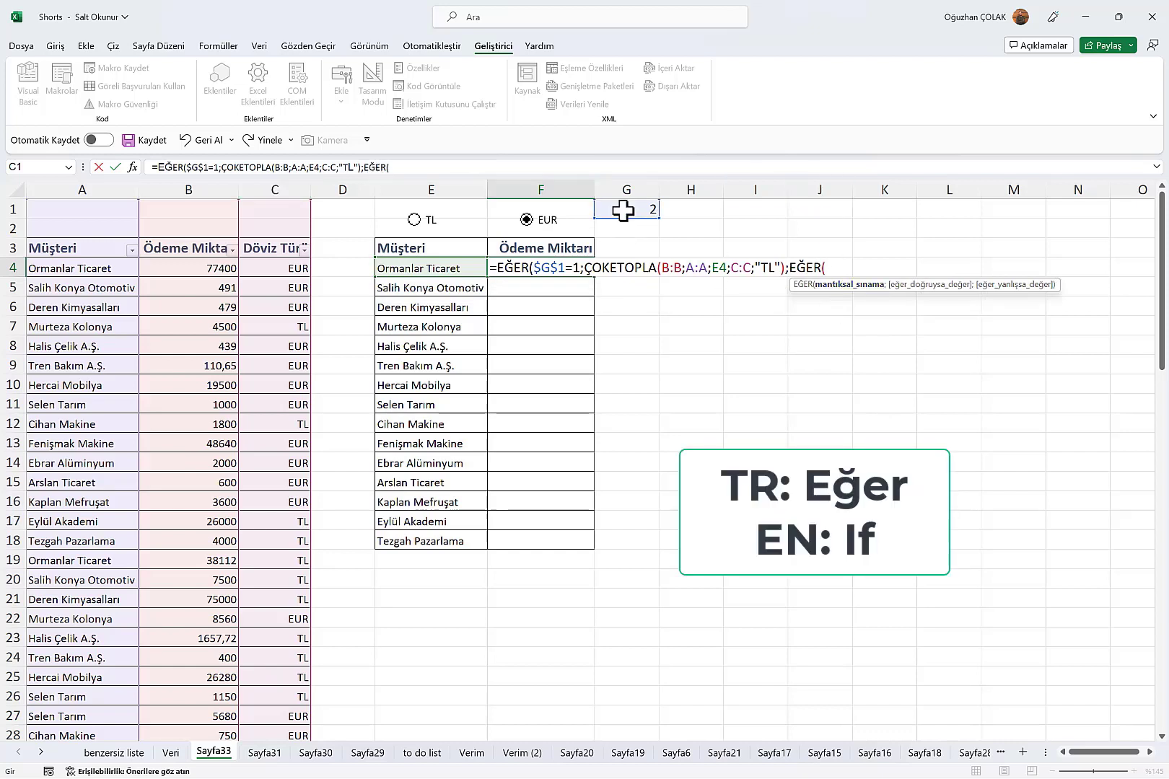
pyautogui.press('F4')
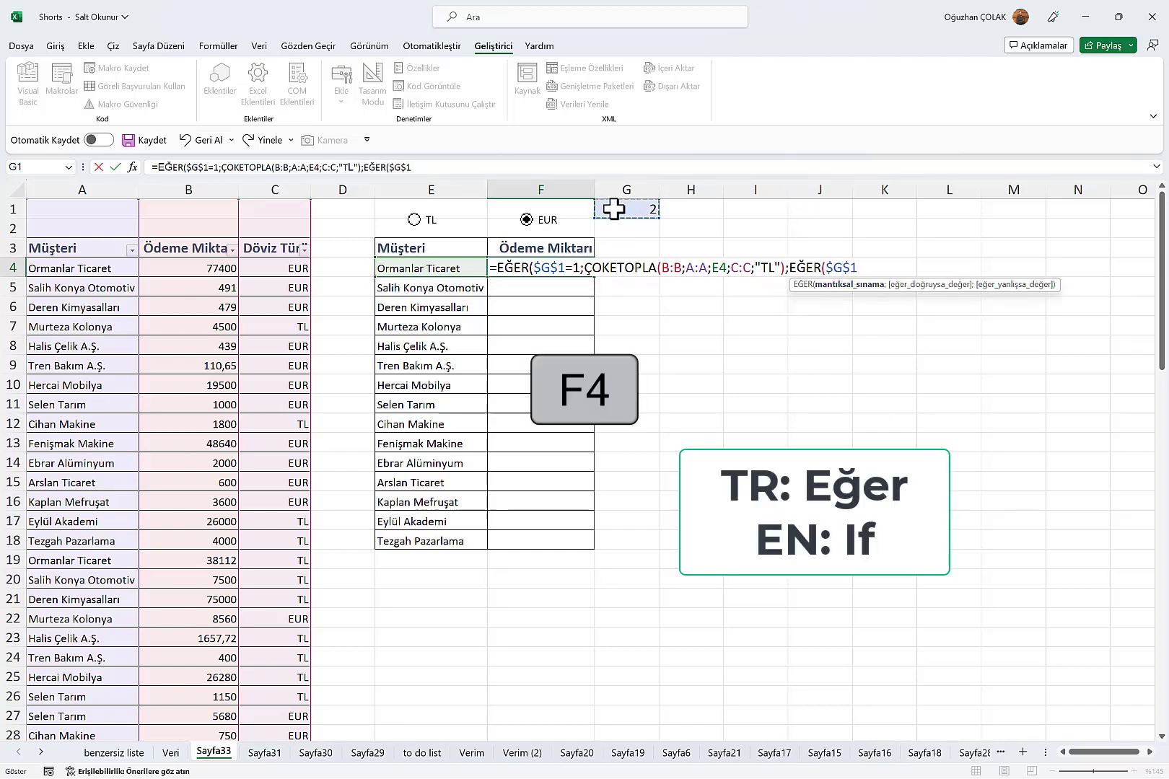
pyautogui.write('=2')
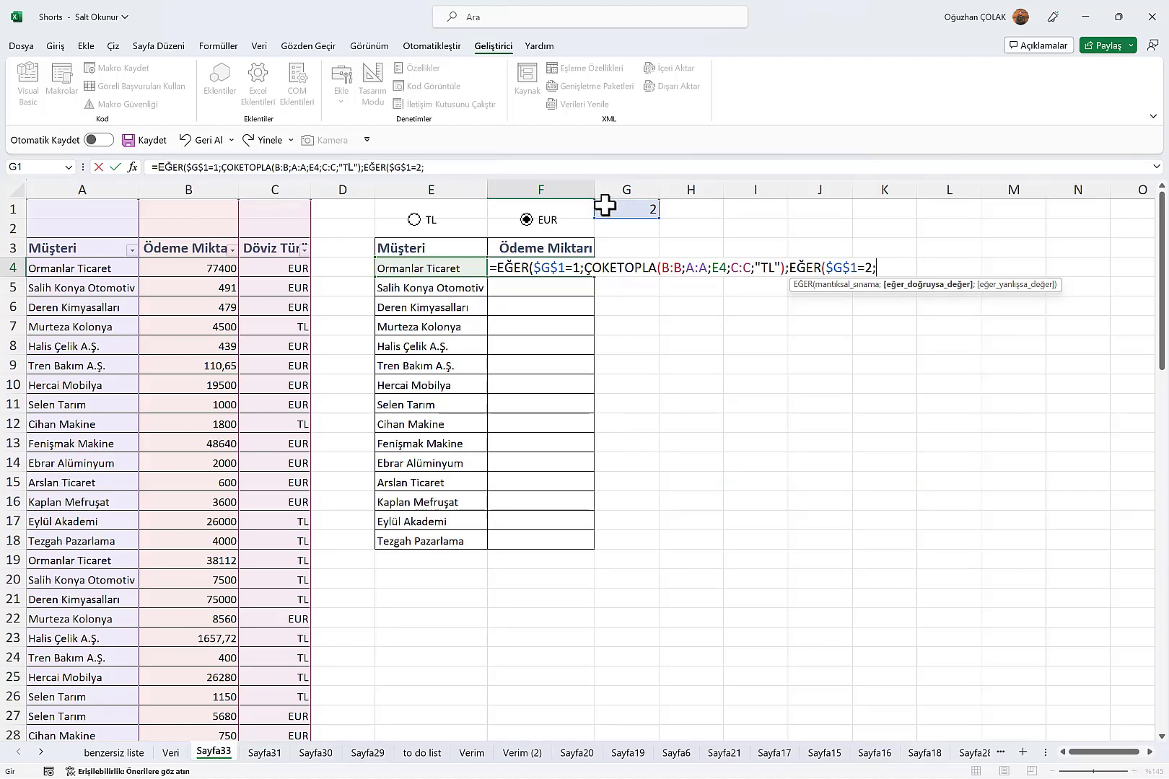
pyautogui.write(';çoketopl')
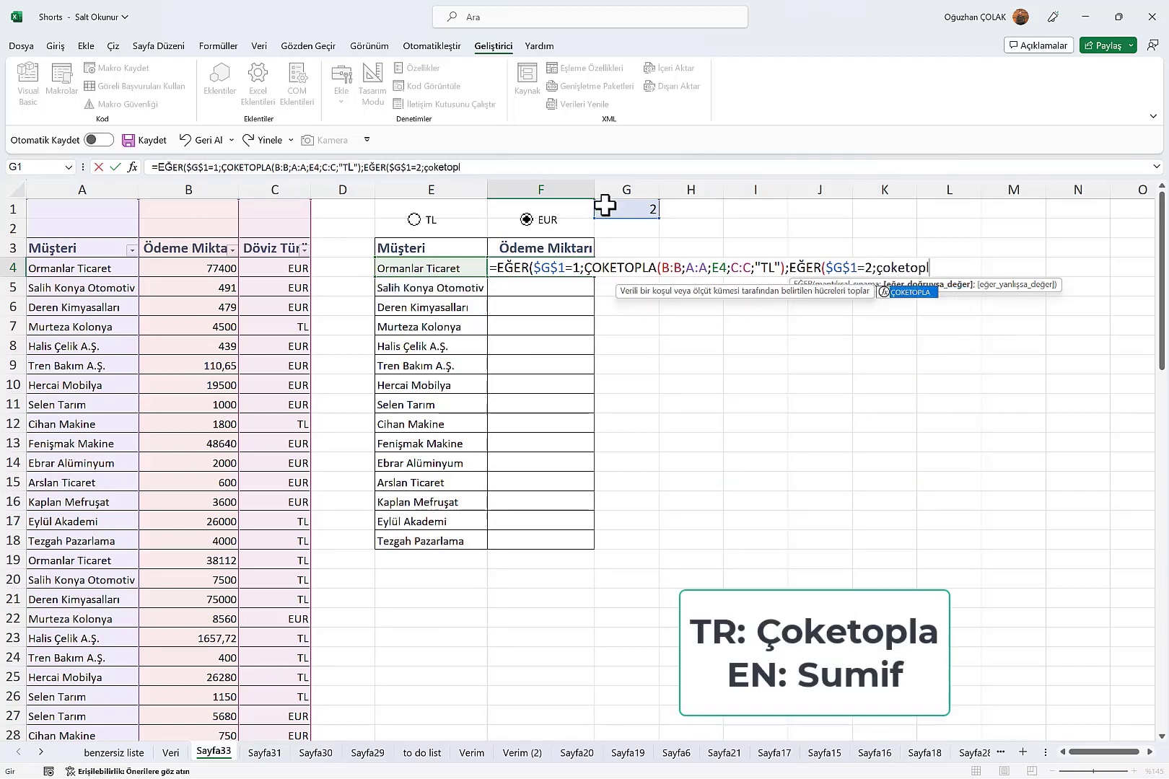
pyautogui.press('Tab')
pyautogui.write('"')
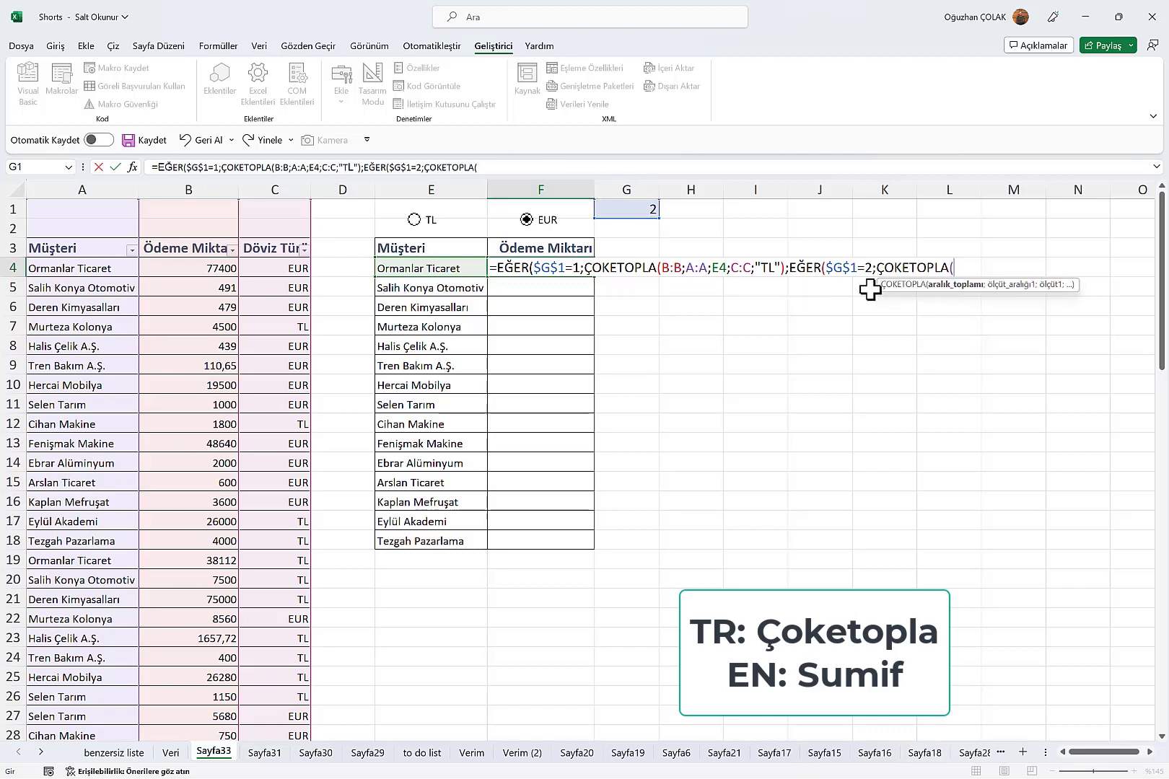
# Step: Give the EUR ÇOKETOPLA ranges B:B, A:A, criterion E4, C:C, close the brackets and enter
pyautogui.click(205, 190)
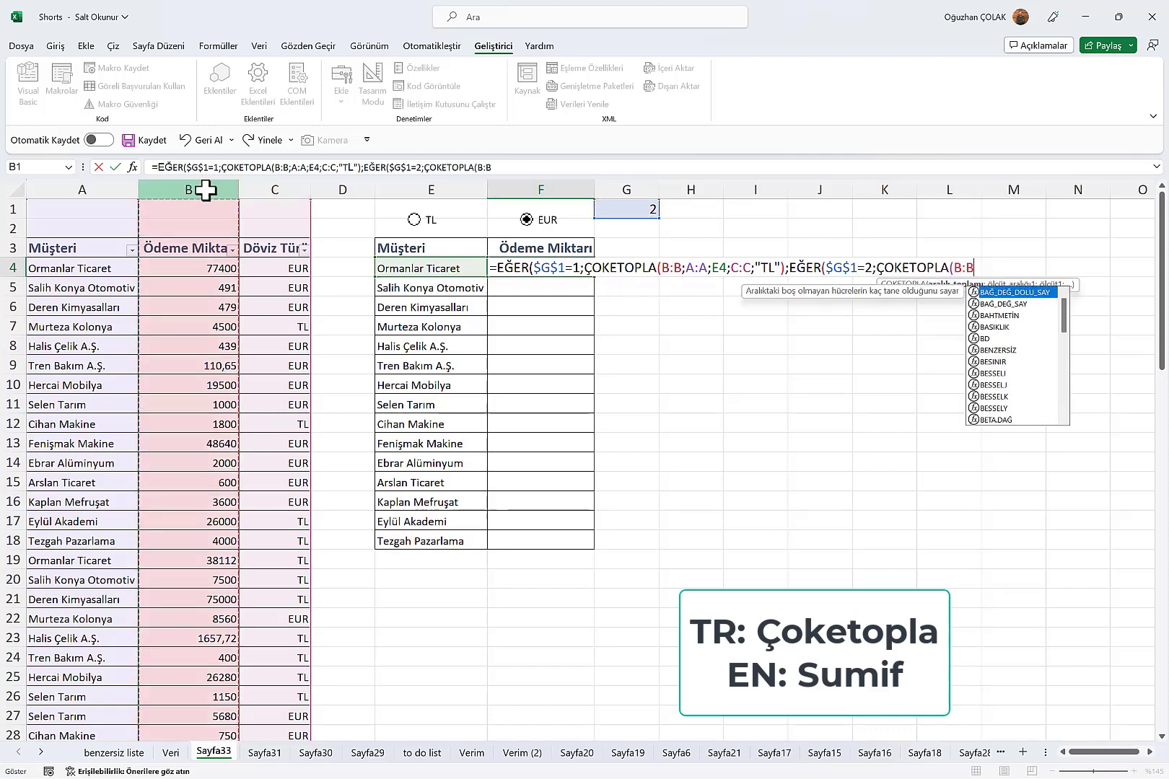
pyautogui.write(';')
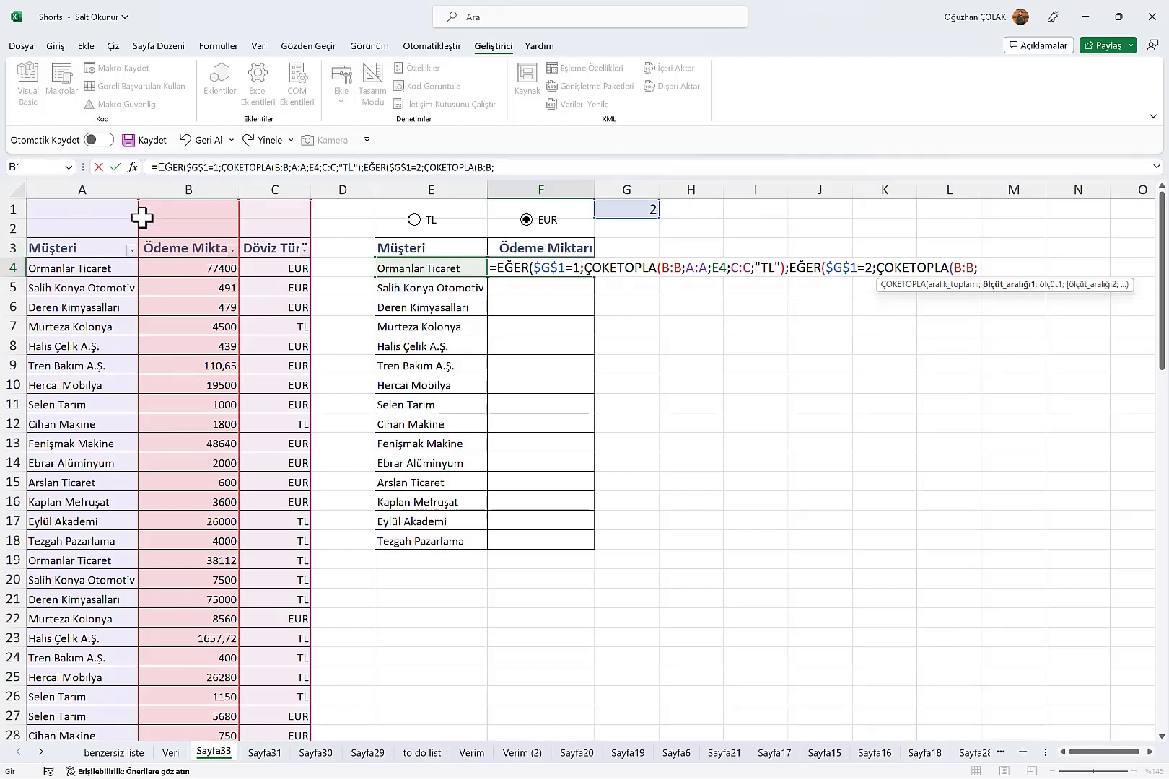
pyautogui.click(77, 189)
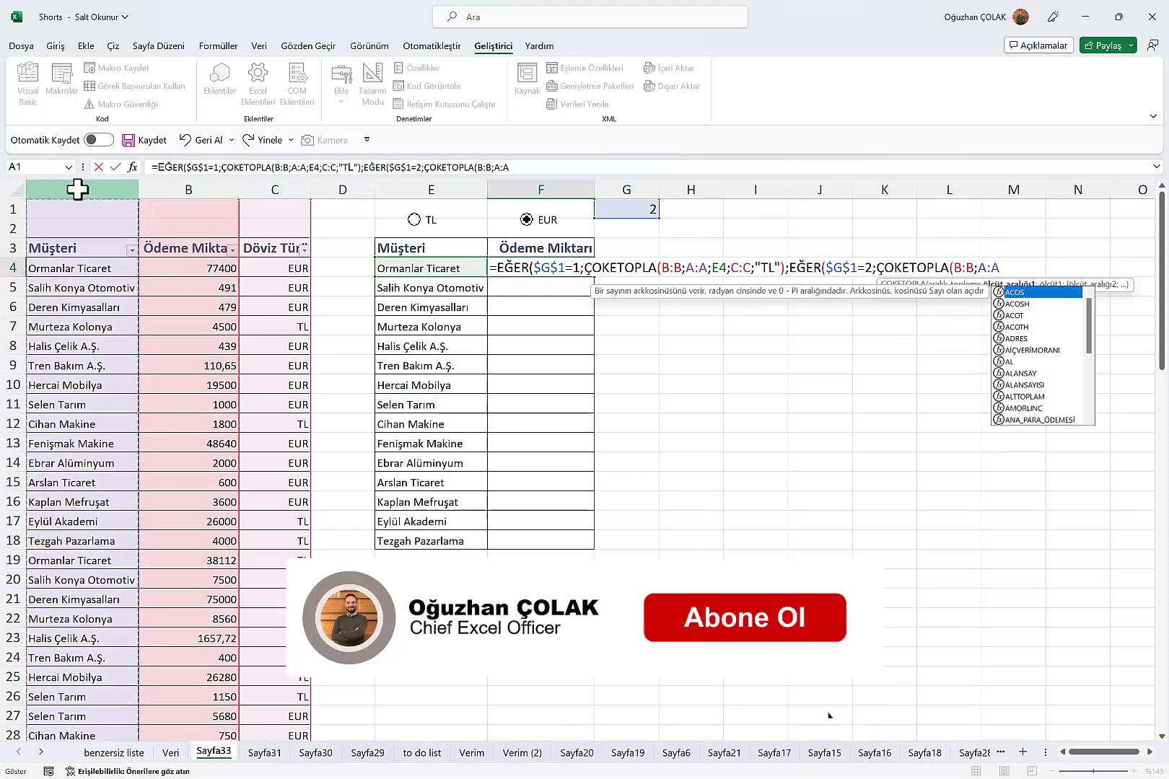
pyautogui.write(';')
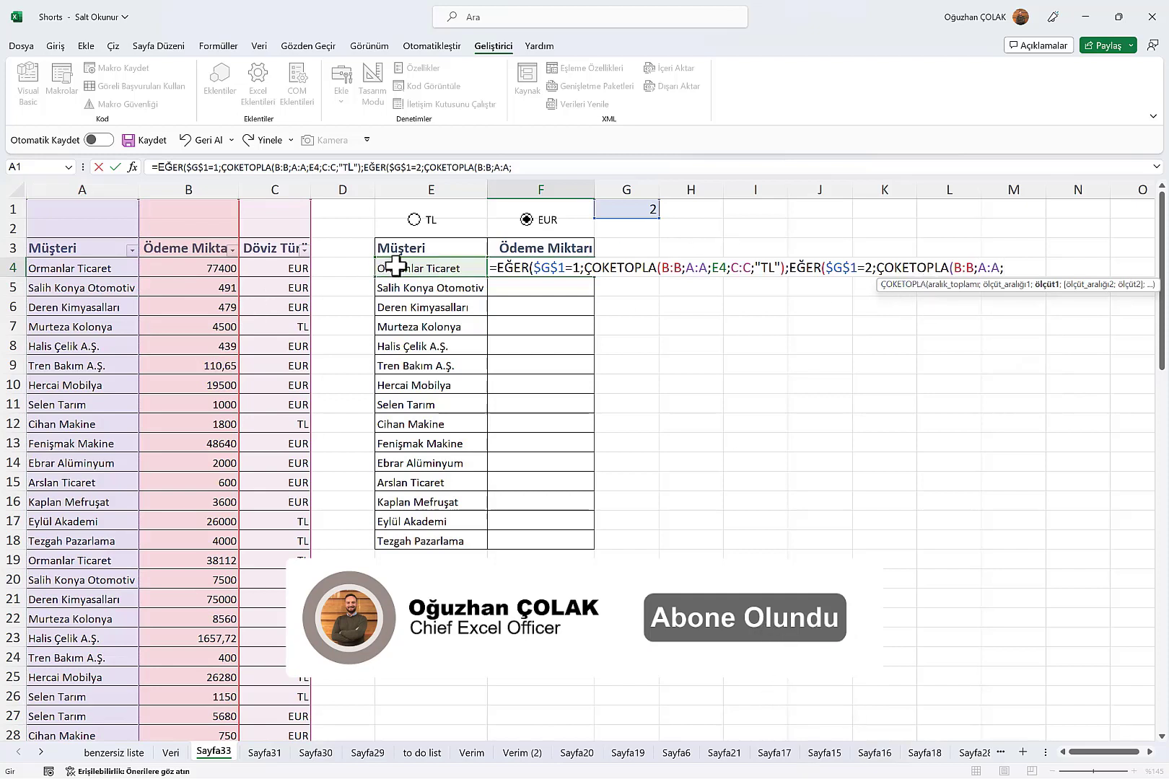
pyautogui.click(397, 267)
pyautogui.write(';')
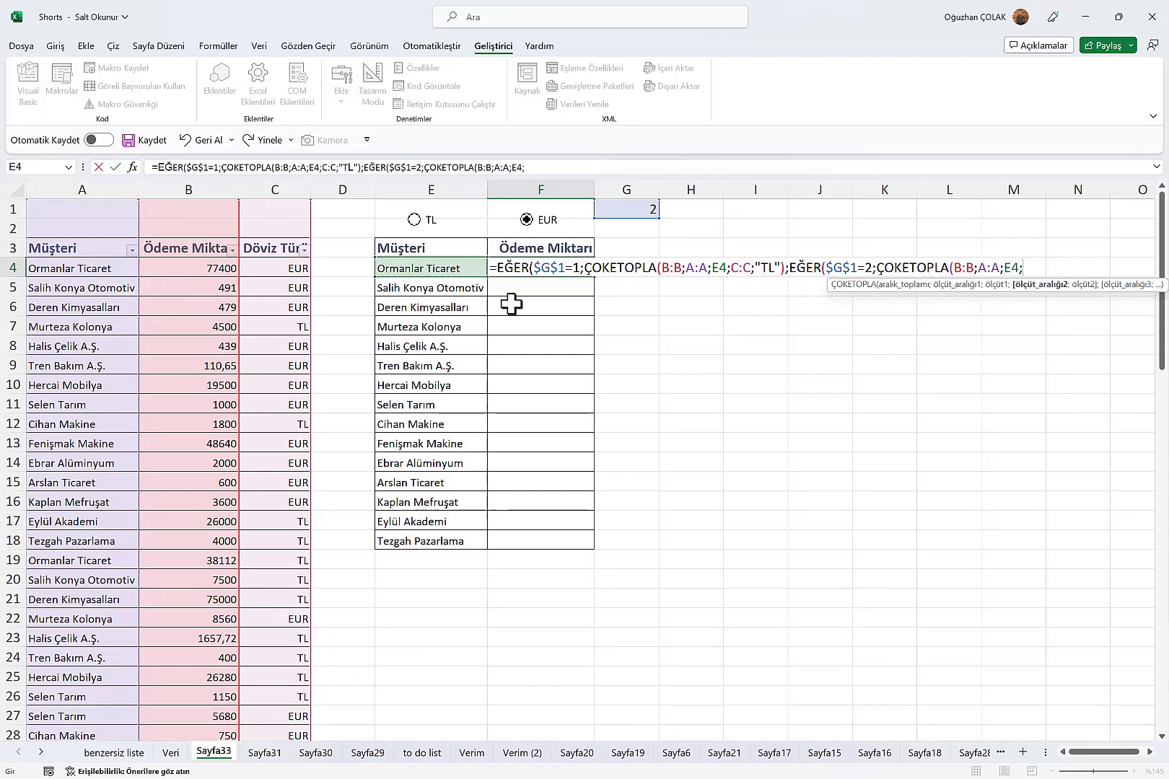
pyautogui.click(277, 189)
pyautogui.write(';"TL"')
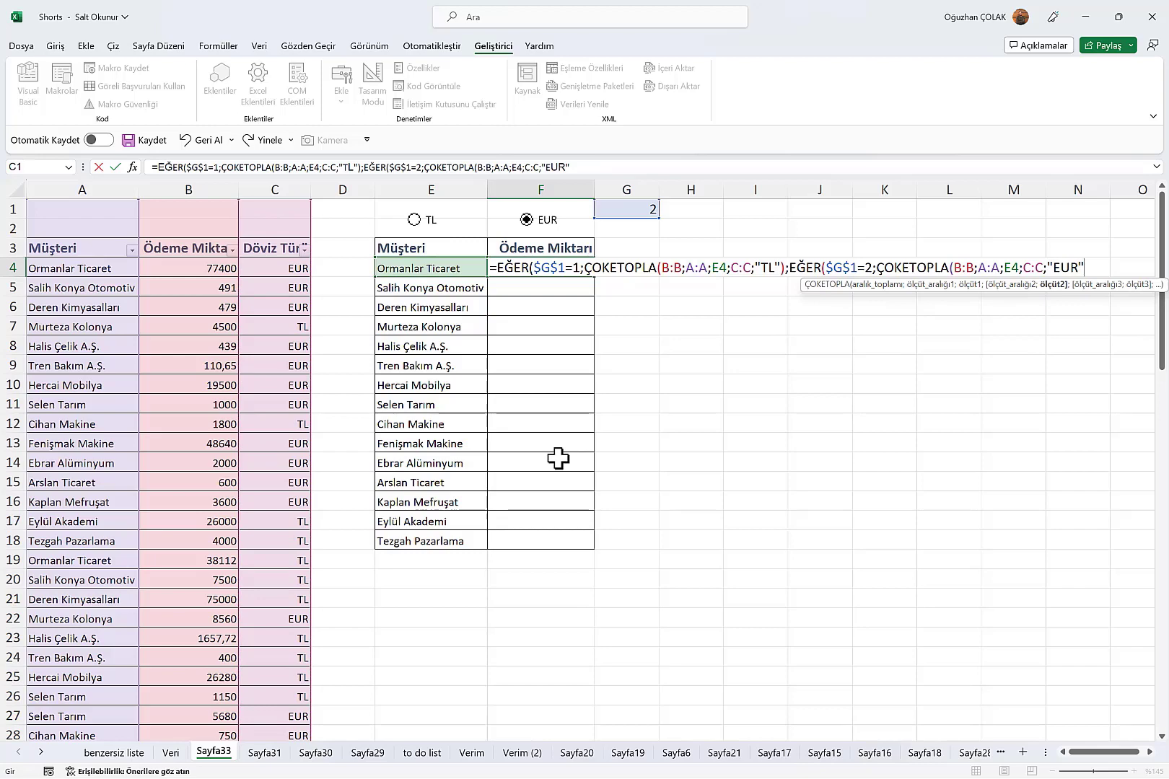
pyautogui.write(')')
pyautogui.press('Return')
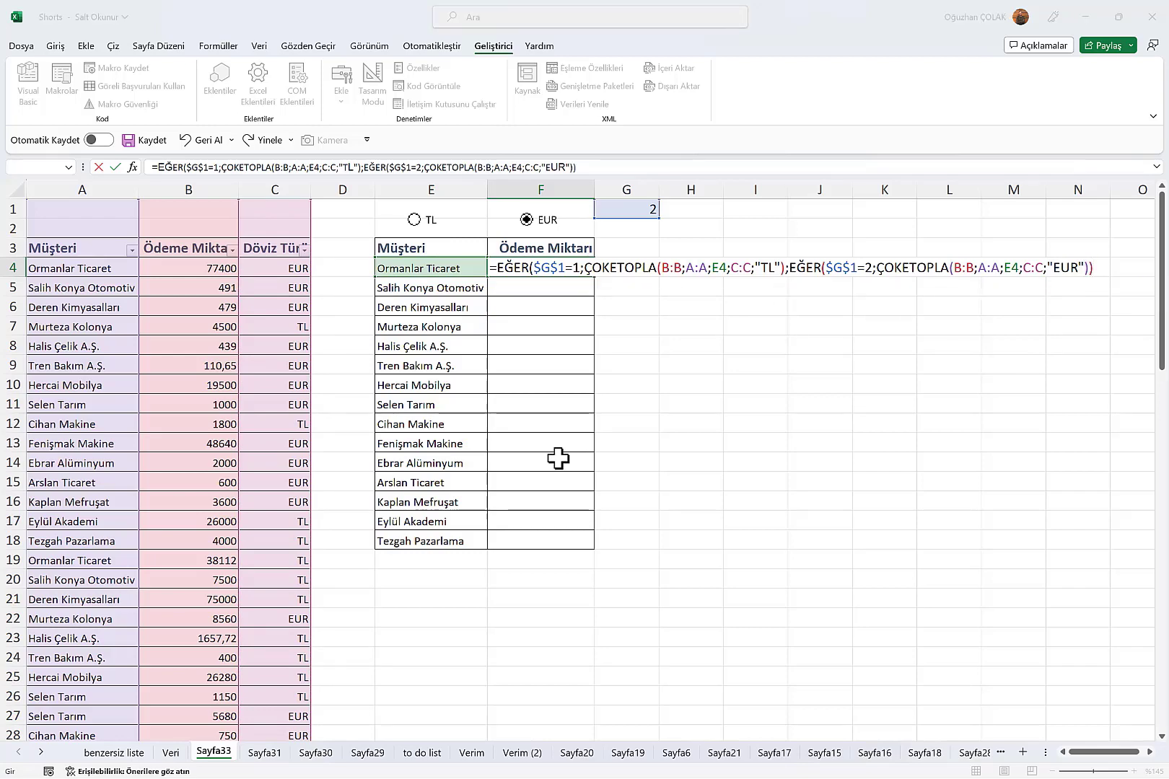
# Step: Accept the formula correction, fill F4 down to F18, and toggle TL then EUR to recalculate
pyautogui.click(558, 456)
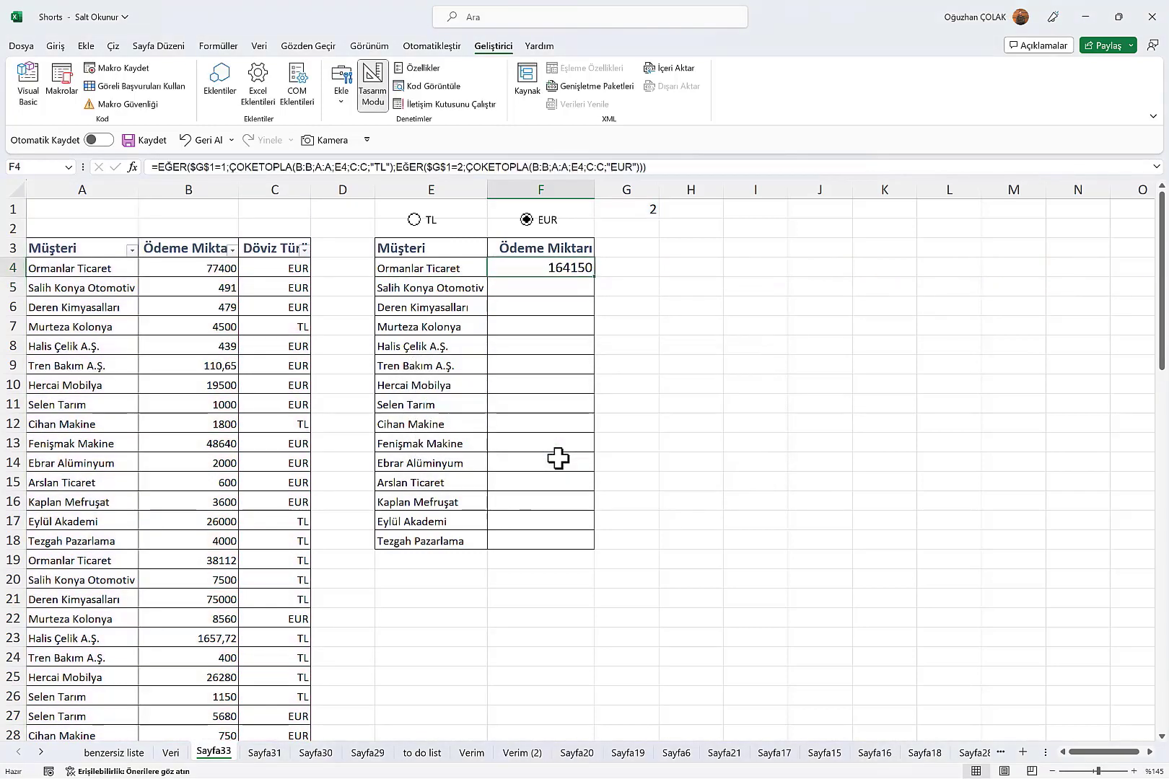
pyautogui.moveTo(594, 277); pyautogui.dragTo(587, 552)
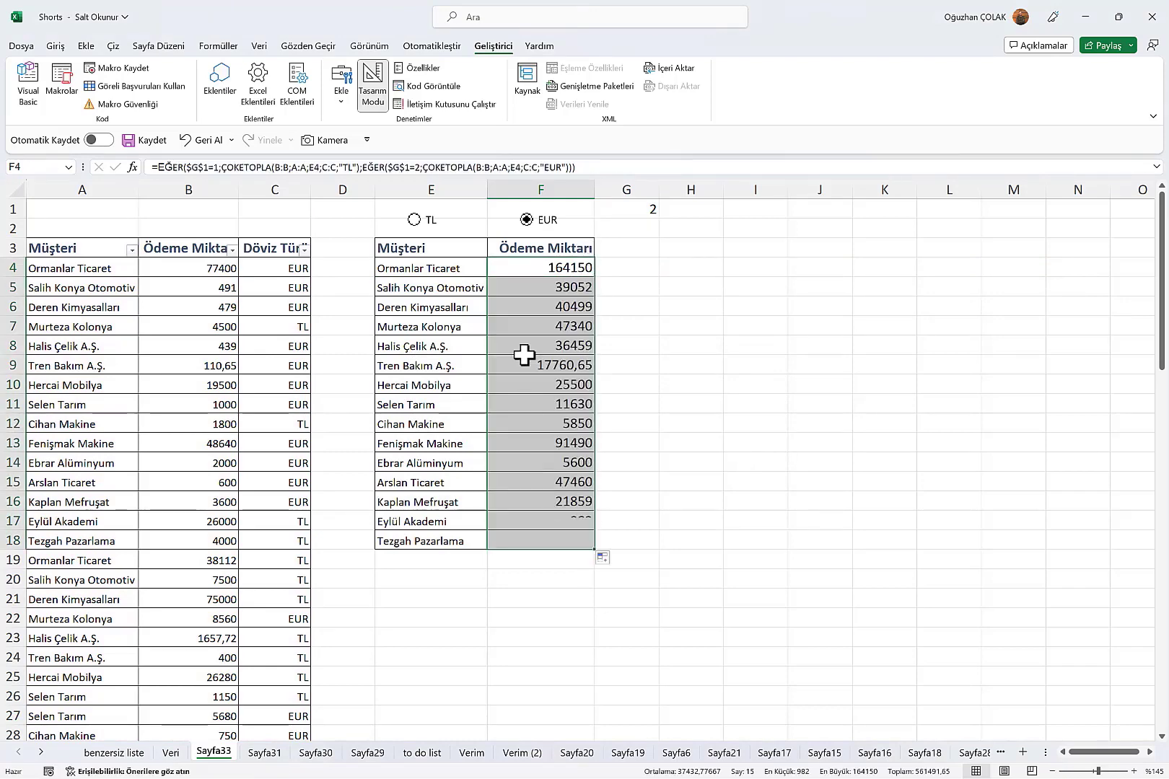
pyautogui.click(414, 219)
pyautogui.click(527, 219)
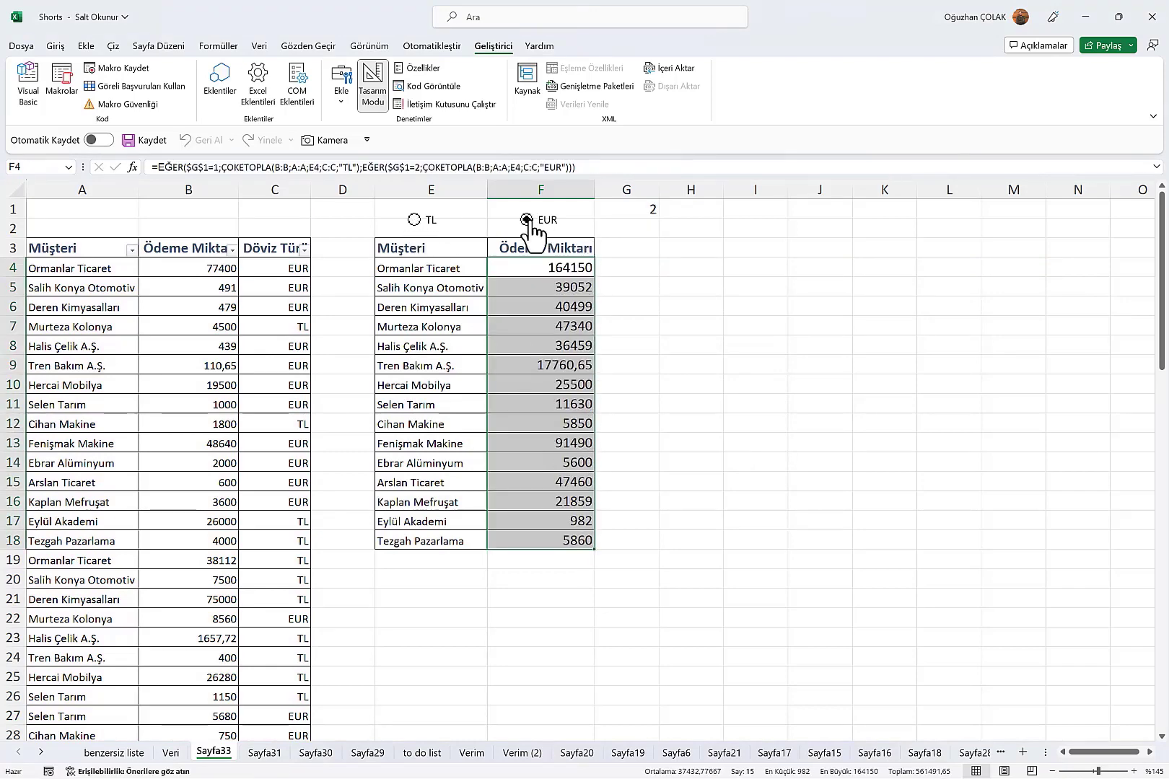